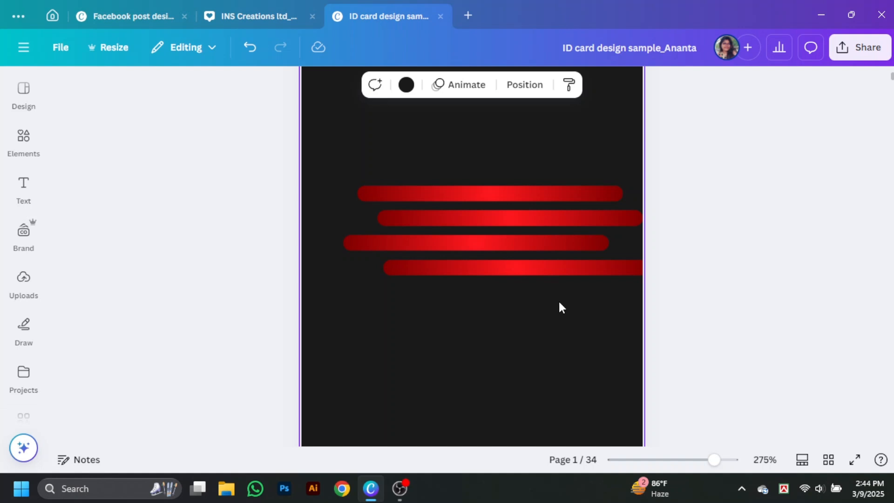
# Group the four red bars and rotate the group diagonally on the card
pyautogui.moveTo(504, 146); pyautogui.dragTo(551, 303)
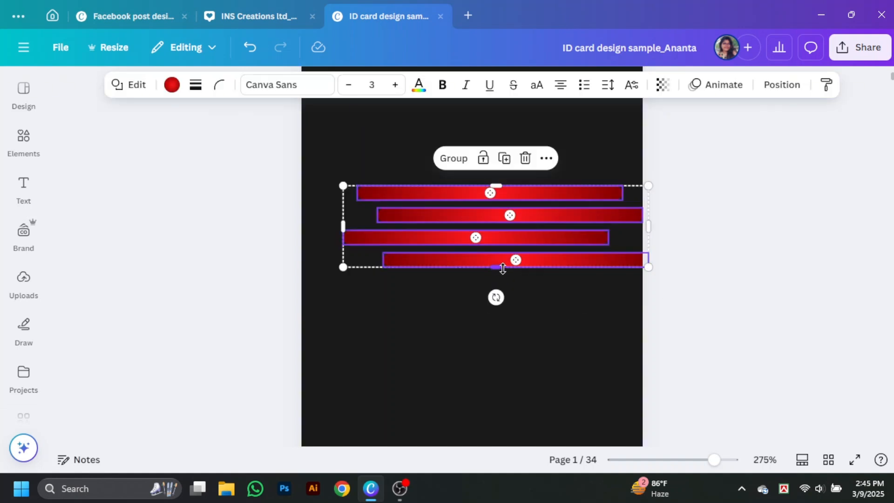
pyautogui.click(456, 159)
pyautogui.scroll(2, 613, 335)
pyautogui.moveTo(496, 363); pyautogui.dragTo(546, 378)
pyautogui.scroll(-1, 535, 326)
pyautogui.moveTo(523, 273); pyautogui.dragTo(647, 167)
pyautogui.scroll(1, 638, 184)
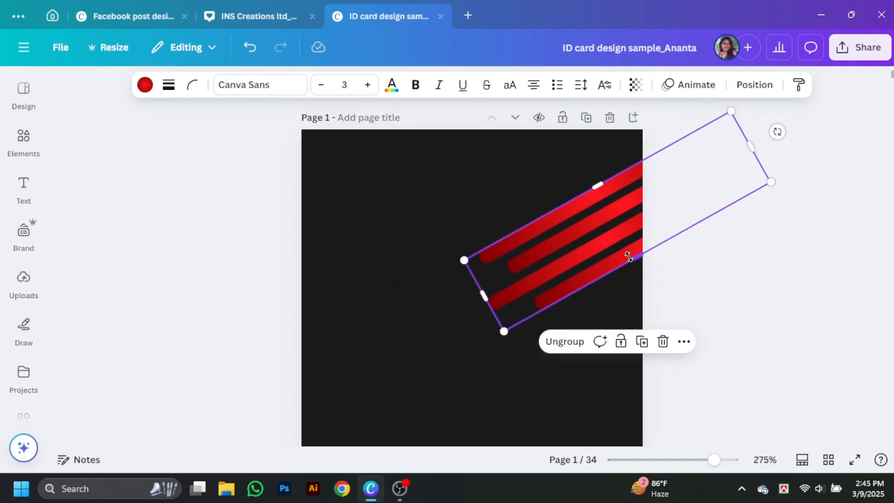
pyautogui.moveTo(636, 256); pyautogui.dragTo(634, 213)
pyautogui.click(714, 315)
pyautogui.click(729, 272)
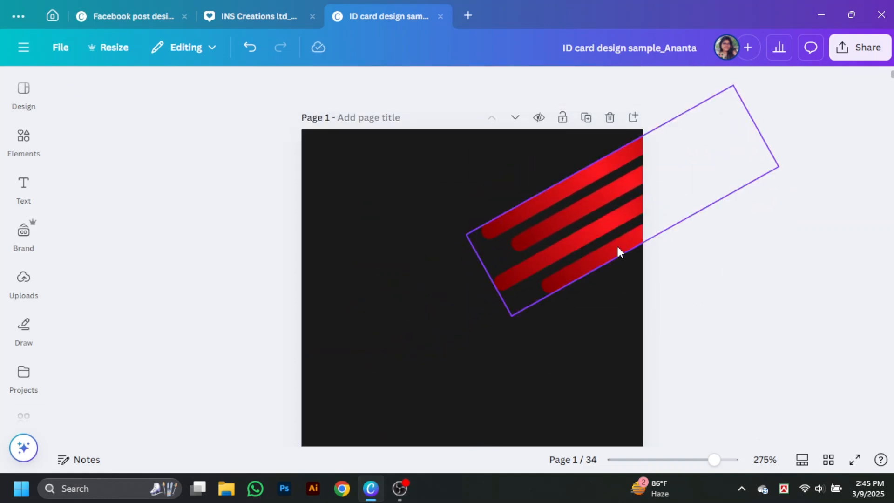
pyautogui.moveTo(617, 251); pyautogui.dragTo(593, 244)
# Nudge the left and right bar groups upward into position
pyautogui.click(618, 333)
pyautogui.moveTo(367, 292); pyautogui.dragTo(367, 279)
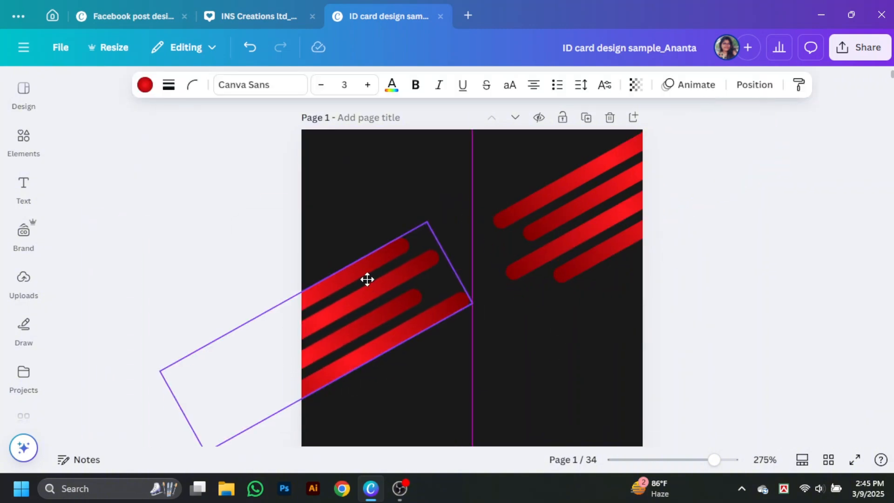
pyautogui.moveTo(584, 241); pyautogui.dragTo(593, 233)
pyautogui.click(762, 321)
pyautogui.moveTo(368, 303); pyautogui.dragTo(368, 296)
pyautogui.click(543, 333)
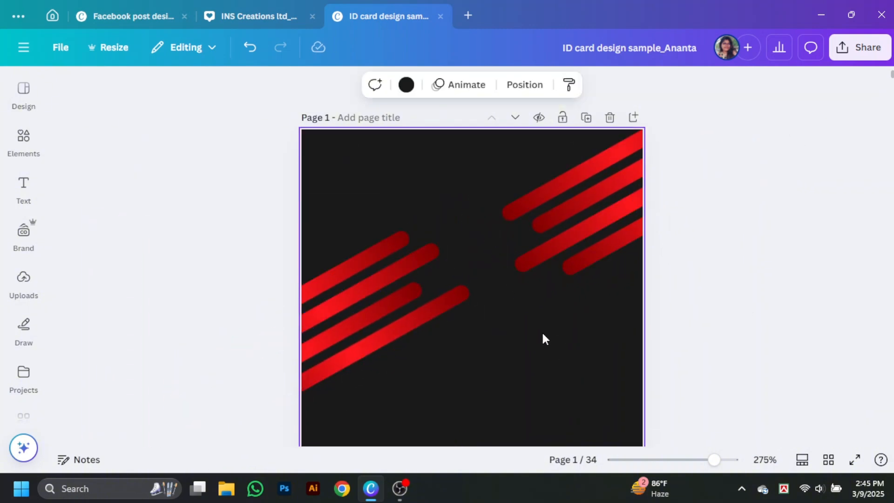
pyautogui.scroll(-2, 545, 334)
pyautogui.scroll(-1, 367, 140)
# Duplicate the bar group, then rotate and place the copies in the card's corners
pyautogui.click(359, 130)
pyautogui.moveTo(359, 129); pyautogui.dragTo(684, 305)
pyautogui.moveTo(594, 348); pyautogui.dragTo(248, 488)
pyautogui.scroll(-4, 371, 434)
pyautogui.moveTo(375, 240); pyautogui.dragTo(380, 242)
pyautogui.moveTo(335, 321); pyautogui.dragTo(261, 194)
pyautogui.moveTo(390, 251); pyautogui.dragTo(384, 264)
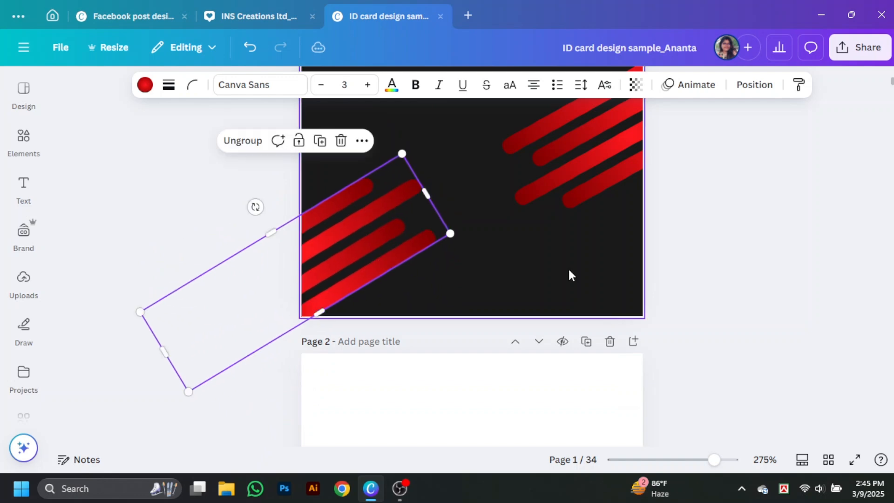
pyautogui.scroll(2, 569, 273)
pyautogui.moveTo(634, 265); pyautogui.dragTo(634, 353)
pyautogui.moveTo(396, 379); pyautogui.dragTo(389, 407)
pyautogui.moveTo(593, 377); pyautogui.dragTo(593, 353)
pyautogui.moveTo(357, 400); pyautogui.dragTo(358, 397)
pyautogui.click(758, 383)
# Fine-tune the upper-left bar group's position on the card
pyautogui.scroll(3, 558, 279)
pyautogui.click(396, 212)
pyautogui.moveTo(396, 213); pyautogui.dragTo(424, 191)
pyautogui.click(532, 179)
pyautogui.click(598, 178)
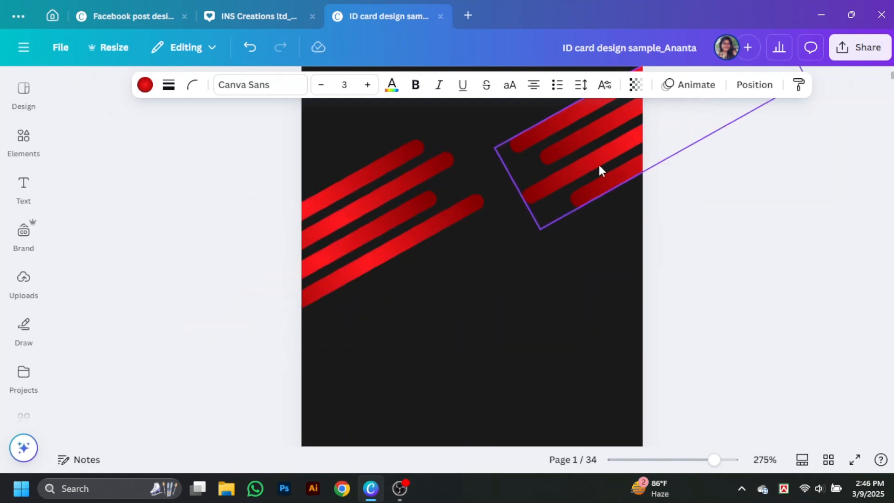
pyautogui.click(748, 277)
# Add a circle photo frame from a 'frame' search and size it near the top
pyautogui.click(23, 140)
pyautogui.click(171, 91)
pyautogui.write('frame')
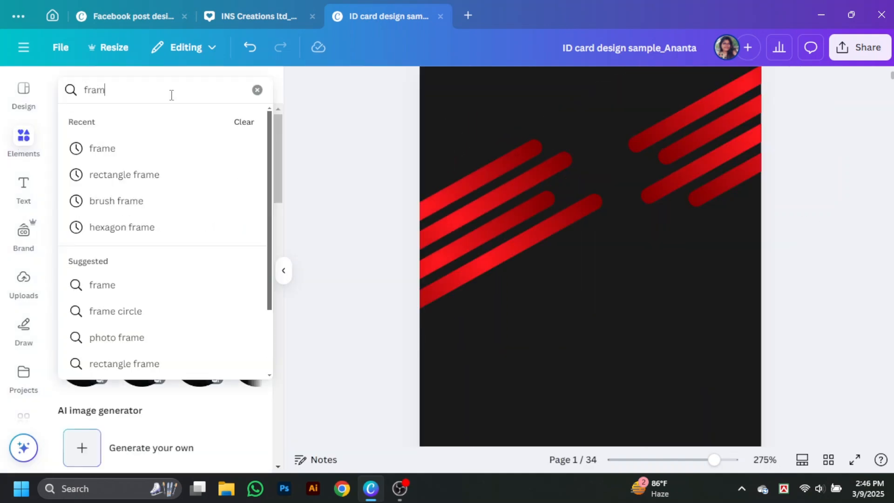
pyautogui.press('Return')
pyautogui.click(199, 307)
pyautogui.click(284, 271)
pyautogui.scroll(-2, 644, 358)
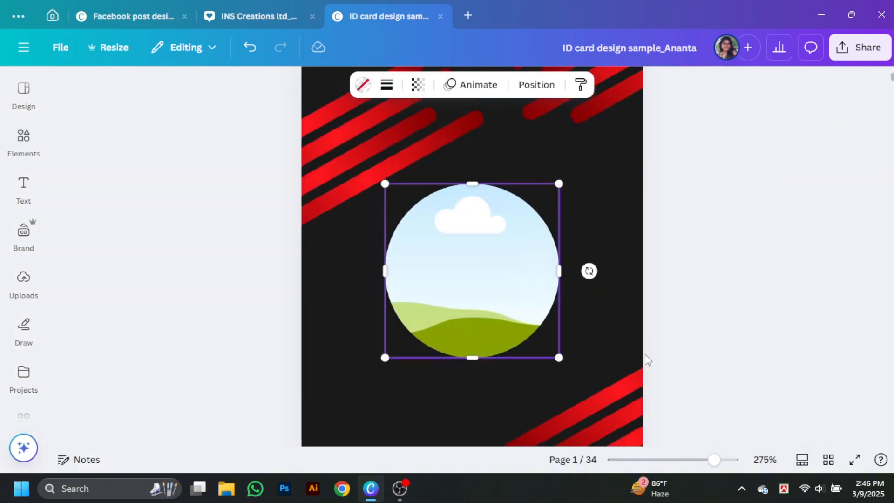
pyautogui.scroll(2, 605, 363)
pyautogui.moveTo(510, 369); pyautogui.dragTo(499, 216)
pyautogui.moveTo(546, 287); pyautogui.dragTo(526, 267)
pyautogui.moveTo(487, 231); pyautogui.dragTo(483, 230)
pyautogui.moveTo(522, 267); pyautogui.dragTo(510, 253)
pyautogui.click(876, 180)
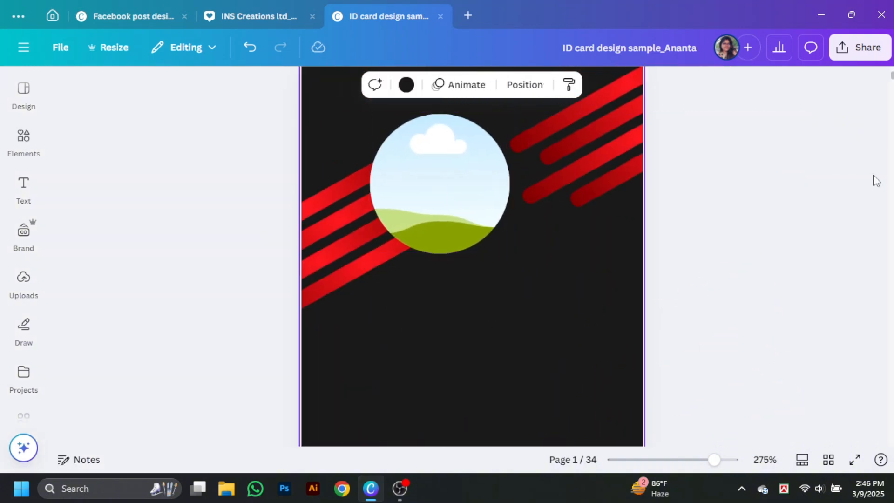
# Add the topographic line texture graphic and enlarge it across the page
pyautogui.click(27, 131)
pyautogui.write('texture')
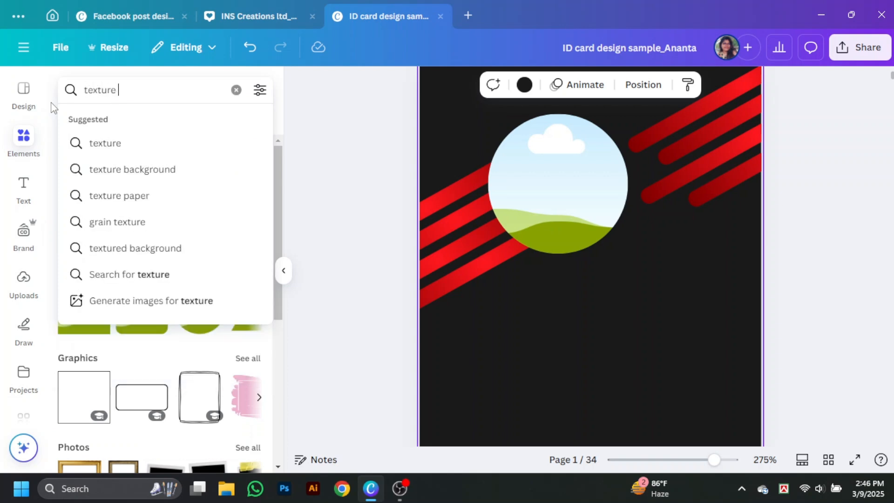
pyautogui.click(107, 170)
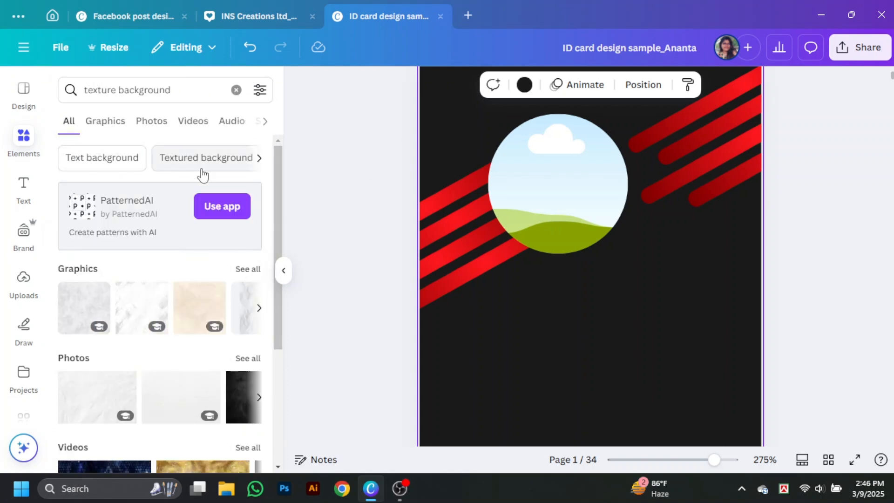
pyautogui.click(105, 121)
pyautogui.scroll(-6, 155, 300)
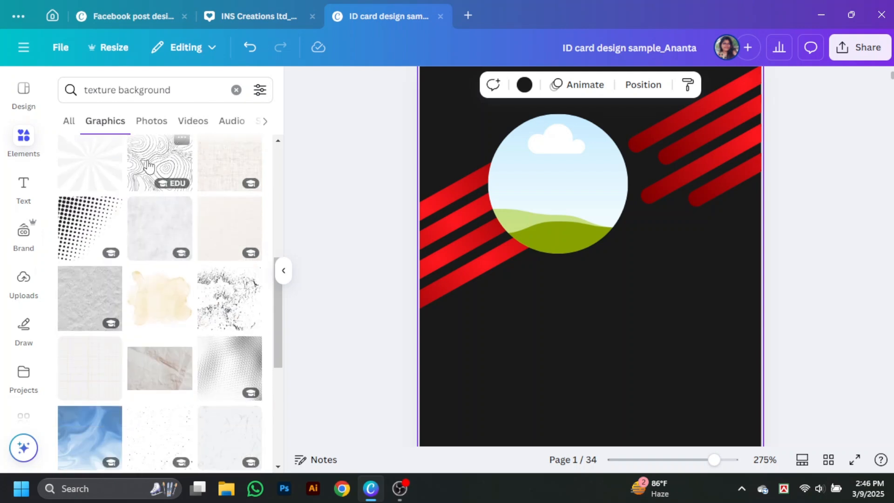
pyautogui.click(148, 165)
pyautogui.moveTo(522, 286); pyautogui.dragTo(419, 169)
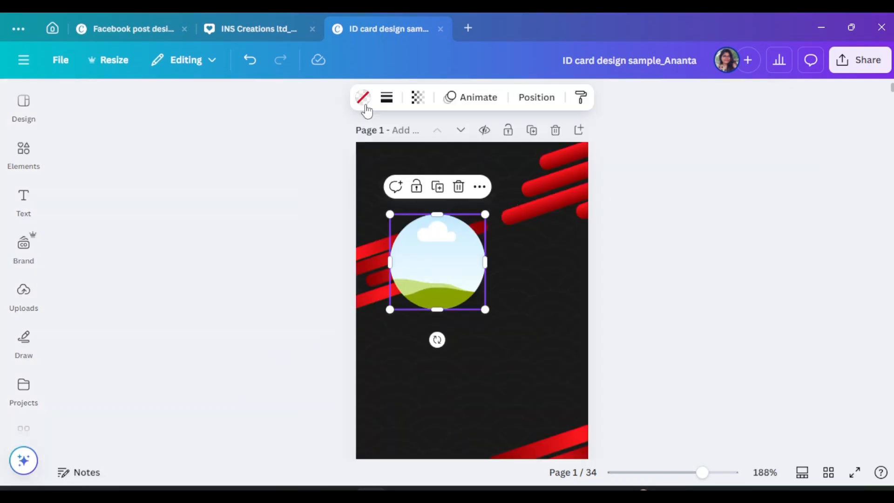
# Give the circle frame a solid border in a red gradient colour
pyautogui.click(363, 98)
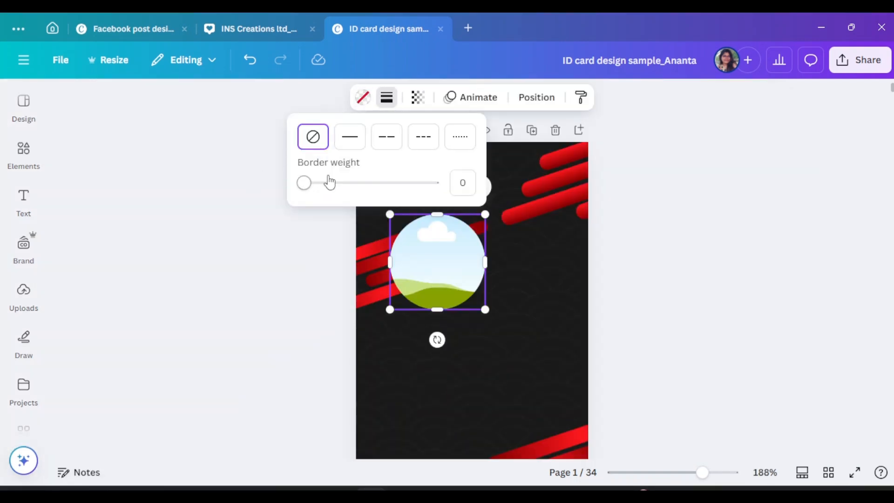
pyautogui.click(358, 134)
pyautogui.click(374, 97)
pyautogui.scroll(-2, 256, 318)
pyautogui.click(256, 317)
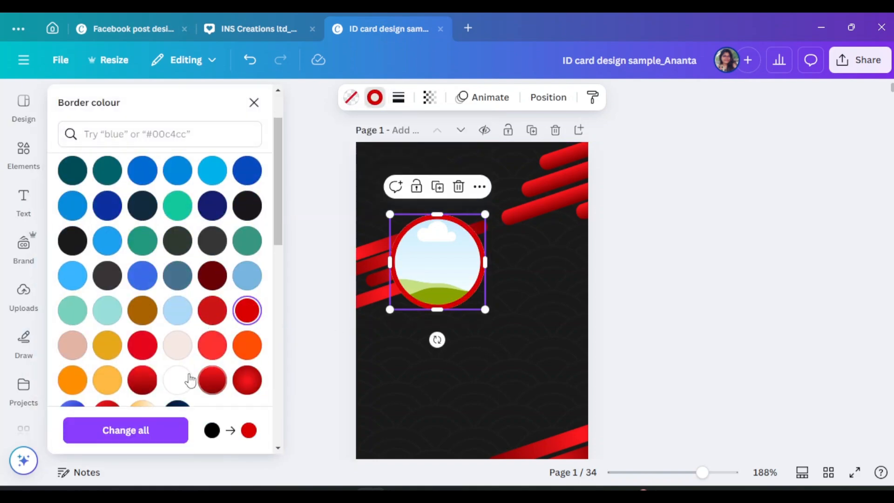
pyautogui.scroll(-1, 205, 372)
pyautogui.click(212, 318)
# Slightly enlarge and reposition the red-bordered circle frame
pyautogui.moveTo(485, 309); pyautogui.dragTo(497, 322)
pyautogui.moveTo(457, 281); pyautogui.dragTo(453, 278)
pyautogui.moveTo(493, 318); pyautogui.dragTo(485, 310)
pyautogui.moveTo(453, 267); pyautogui.dragTo(457, 265)
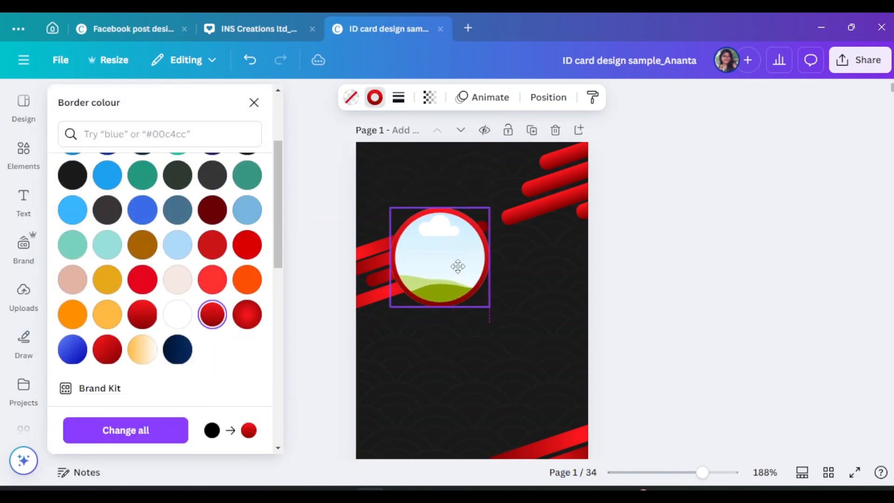
pyautogui.click(720, 251)
pyautogui.scroll(-3, 661, 258)
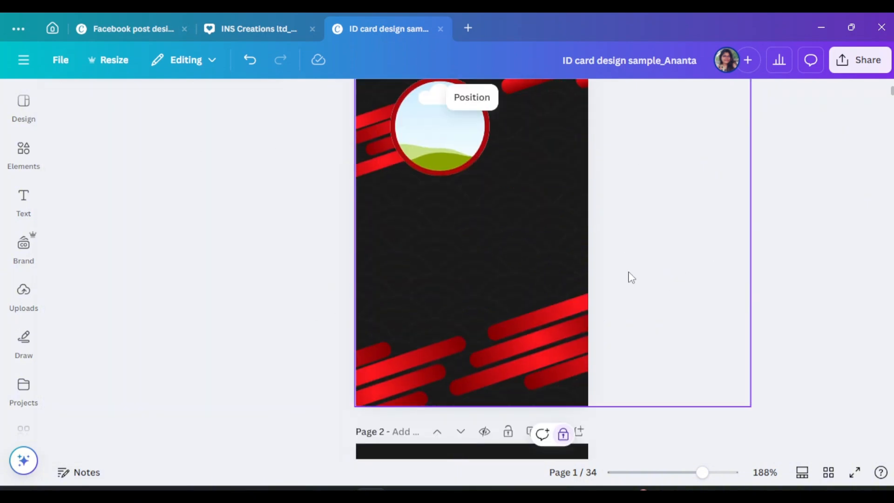
pyautogui.scroll(3, 631, 277)
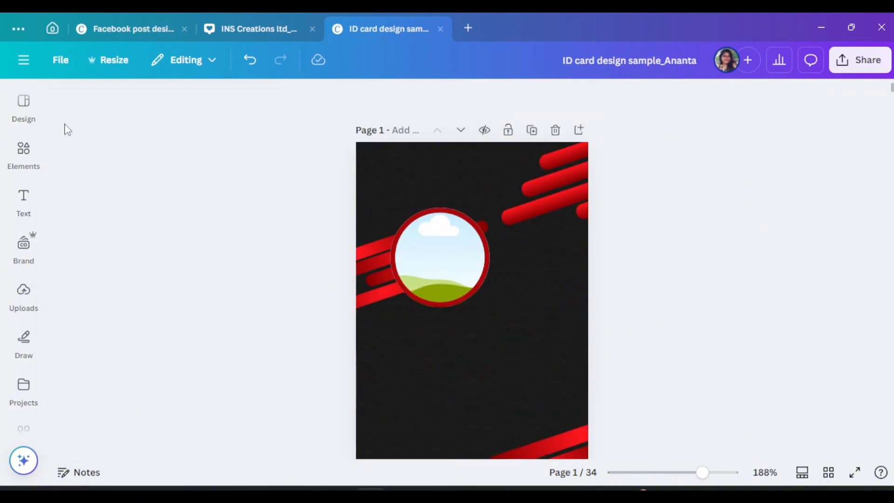
pyautogui.click(24, 151)
pyautogui.click(156, 112)
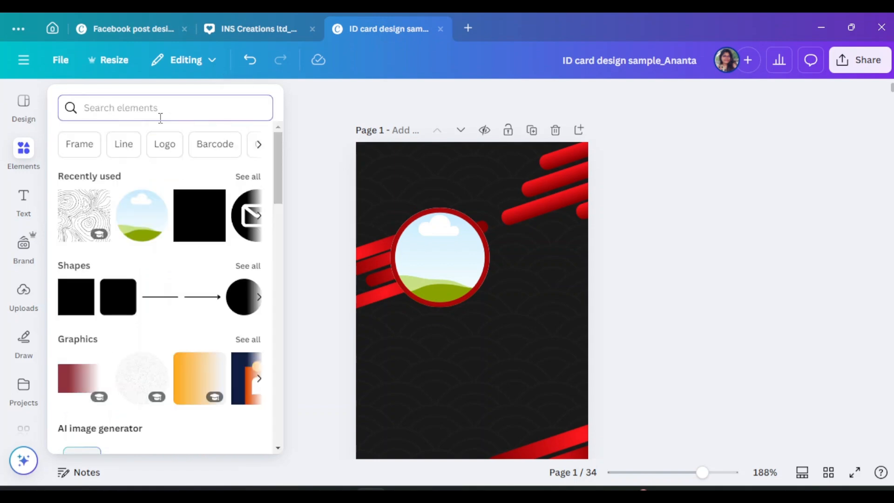
# Add a heading and replace its text with the cardholder's name
pyautogui.click(440, 287)
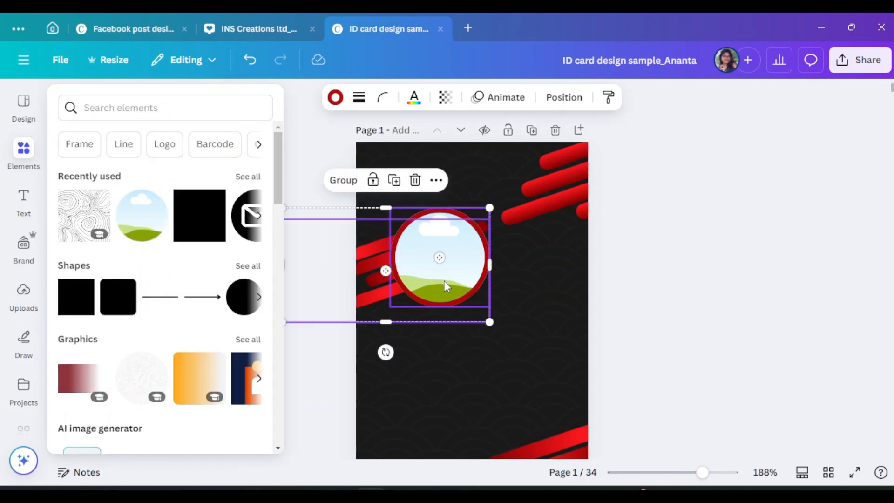
pyautogui.click(23, 202)
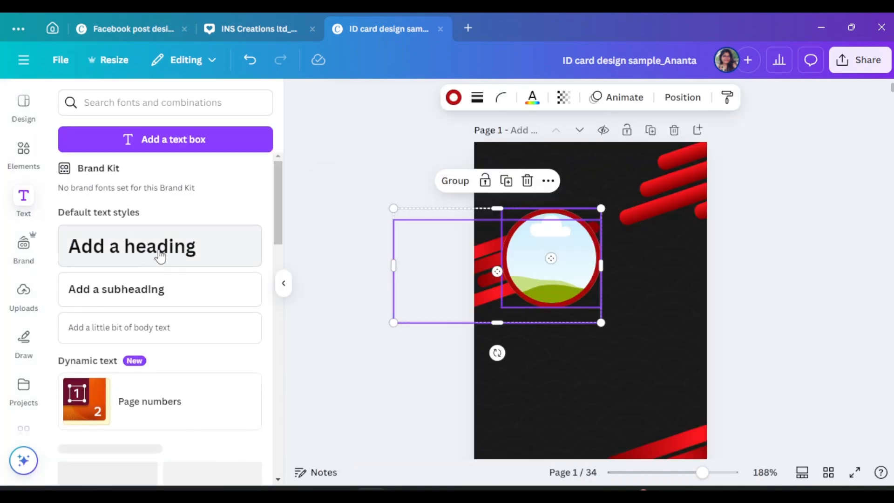
pyautogui.click(159, 254)
pyautogui.click(285, 291)
pyautogui.doubleClick(475, 304)
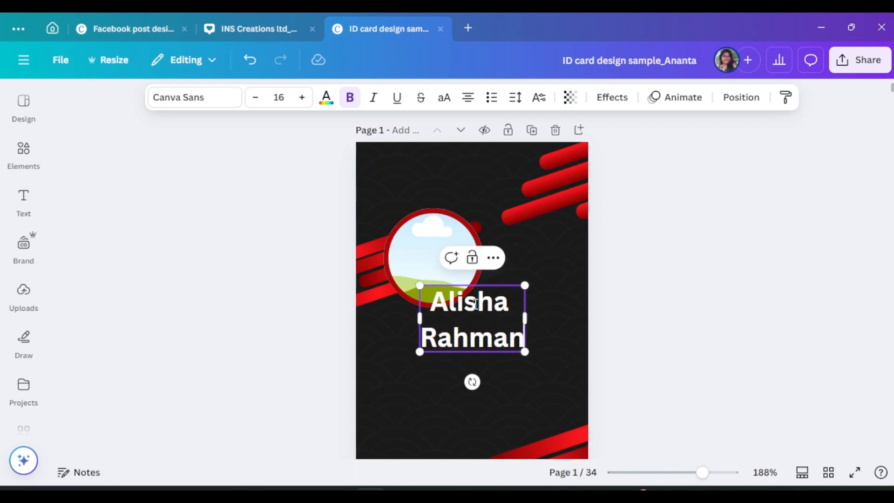
pyautogui.click(604, 292)
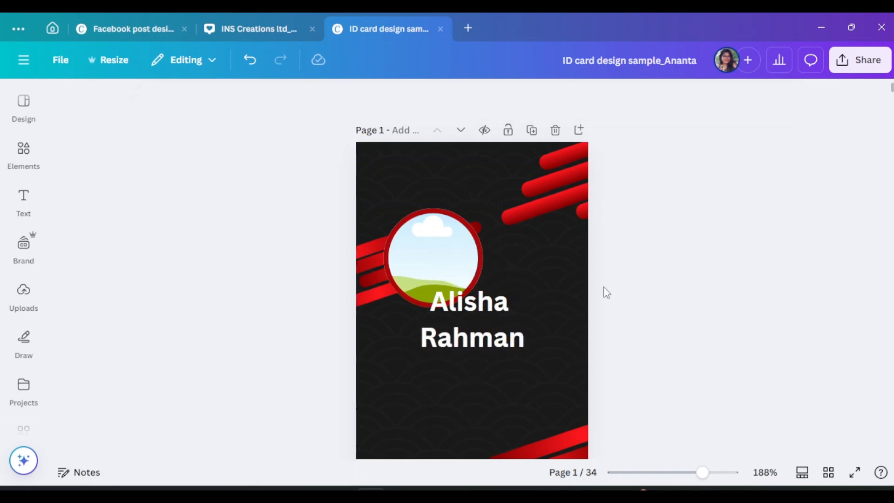
pyautogui.click(469, 340)
# Set the name to Poppins with about 1.04 line spacing, left-aligned, moved up and right
pyautogui.click(177, 98)
pyautogui.scroll(-3, 98, 357)
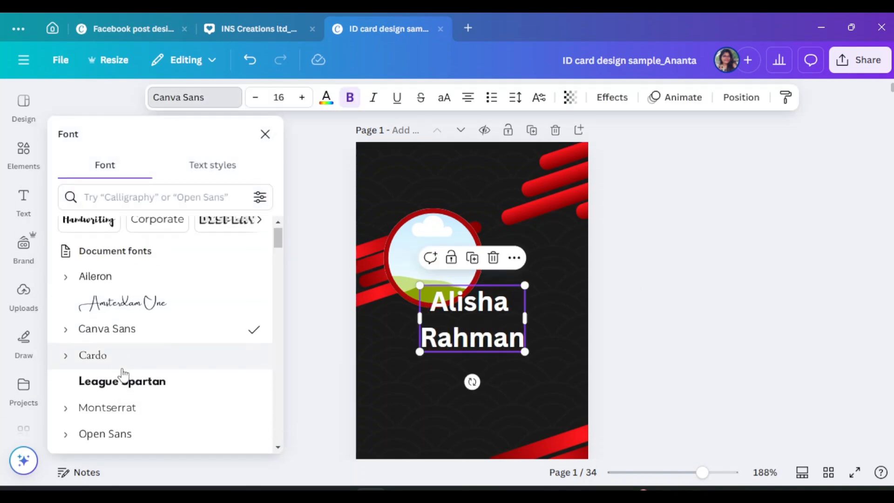
pyautogui.click(133, 303)
pyautogui.click(515, 96)
pyautogui.moveTo(491, 203); pyautogui.dragTo(473, 204)
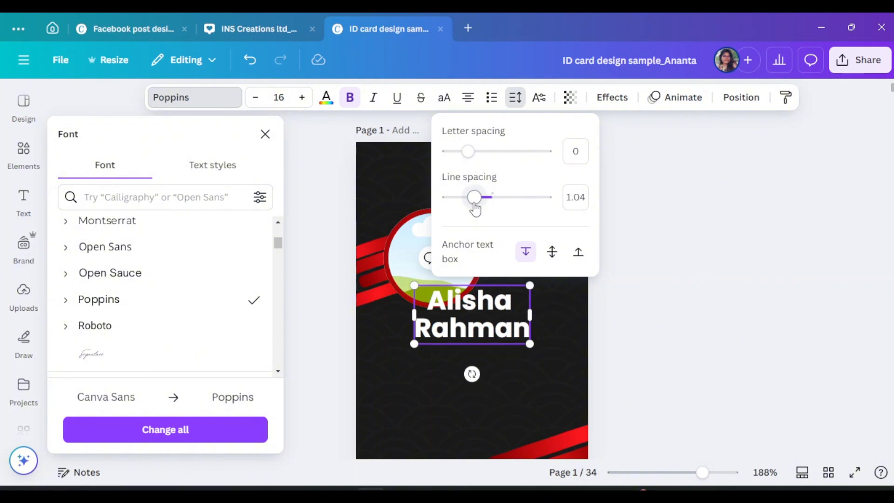
pyautogui.click(762, 291)
pyautogui.moveTo(513, 330); pyautogui.dragTo(543, 280)
pyautogui.click(470, 101)
# Shift the circle photo frame left and place the name text beside it
pyautogui.click(431, 243)
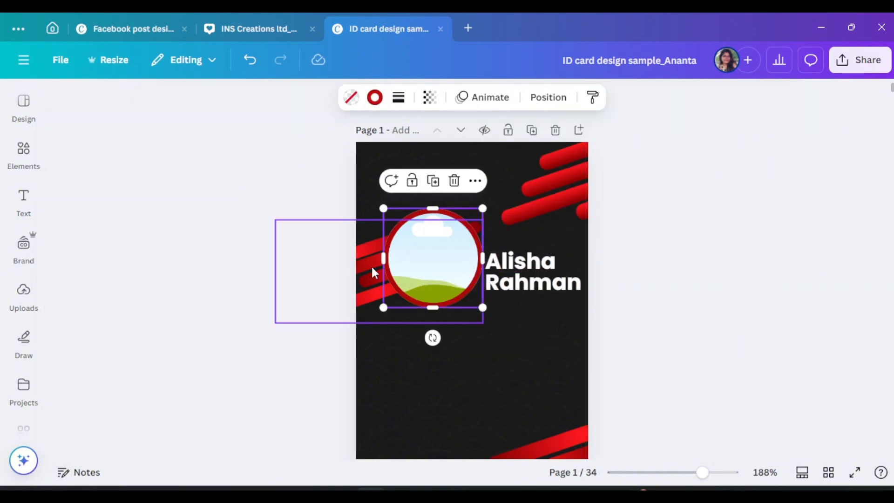
pyautogui.doubleClick(370, 264)
pyautogui.click(377, 322)
pyautogui.click(368, 309)
pyautogui.moveTo(433, 293); pyautogui.dragTo(426, 291)
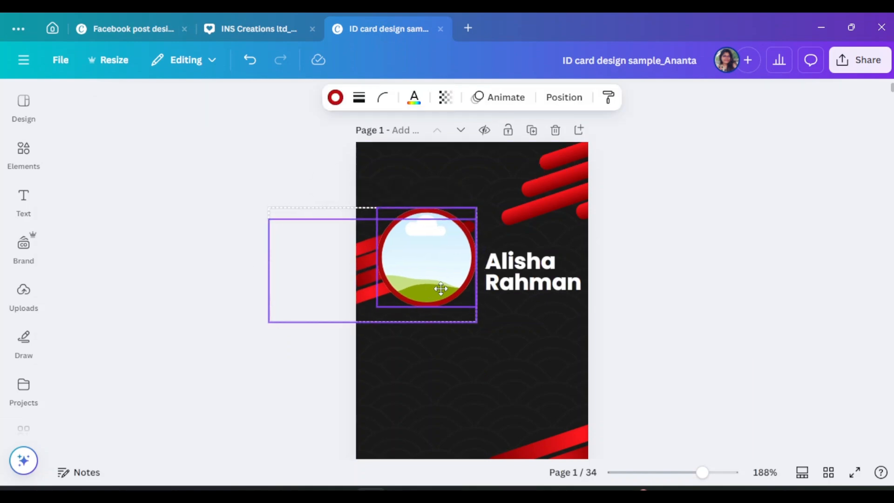
pyautogui.click(540, 282)
pyautogui.moveTo(547, 289); pyautogui.dragTo(538, 289)
pyautogui.click(670, 299)
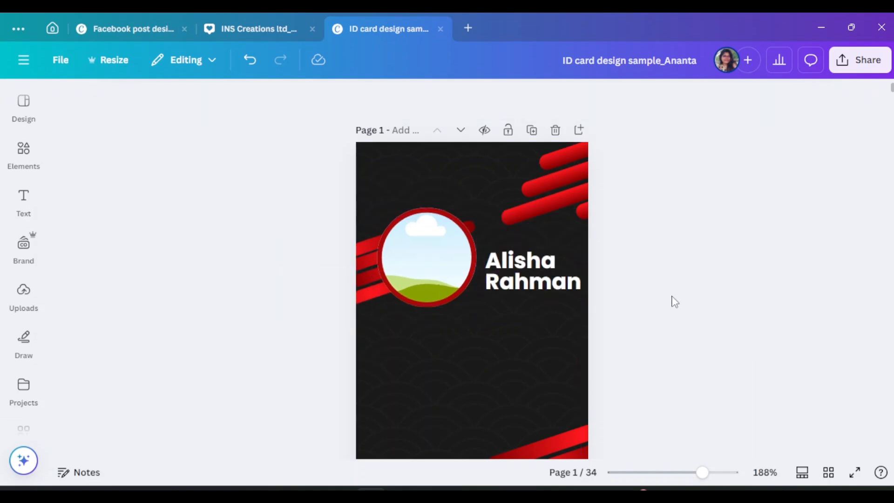
# Group the four lower-right stripes and nudge the group slightly up and right
pyautogui.scroll(-5, 670, 299)
pyautogui.click(578, 243)
pyautogui.keyDown('shift'); pyautogui.click(576, 262); pyautogui.keyUp('shift')
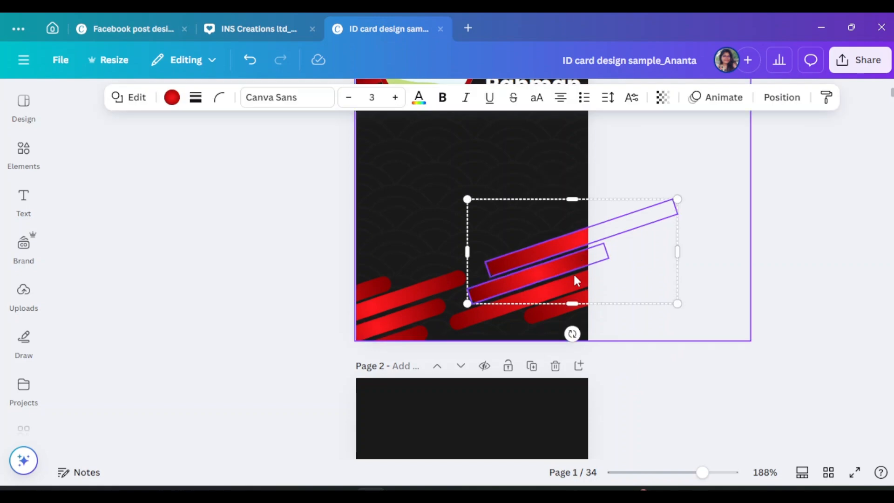
pyautogui.keyDown('shift'); pyautogui.click(573, 285); pyautogui.keyUp('shift')
pyautogui.keyDown('shift'); pyautogui.click(568, 306); pyautogui.keyUp('shift')
pyautogui.hotkey('ctrl', 'g')
pyautogui.moveTo(567, 293); pyautogui.dragTo(575, 290)
pyautogui.moveTo(418, 280); pyautogui.dragTo(417, 275)
pyautogui.click(753, 302)
# Check the name text's placement at the top of the card
pyautogui.scroll(1, 753, 303)
pyautogui.scroll(2, 749, 301)
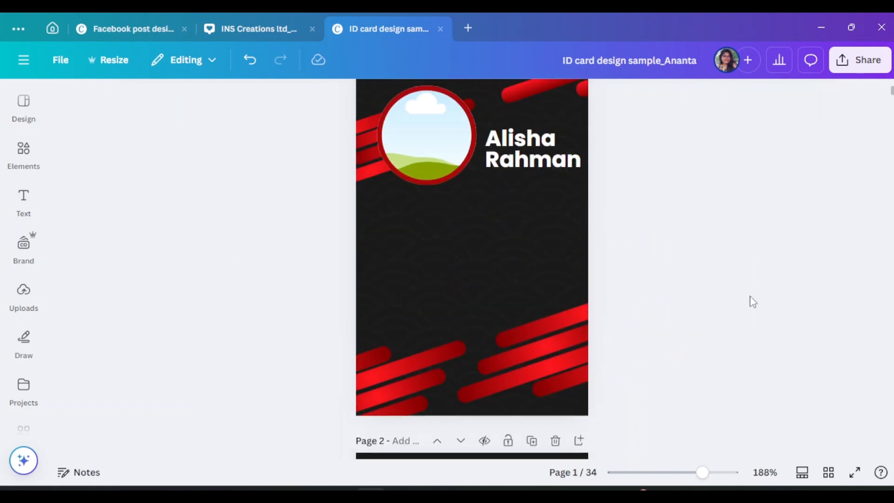
pyautogui.click(530, 205)
pyautogui.click(763, 307)
pyautogui.scroll(2, 764, 307)
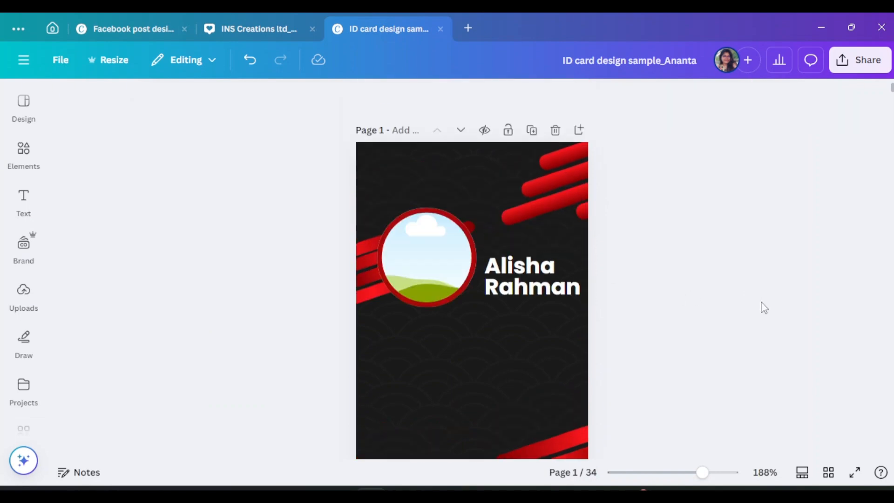
# Search graphics for 'apprel logo', then narrow the search to 'A'
pyautogui.click(24, 158)
pyautogui.write('appr')
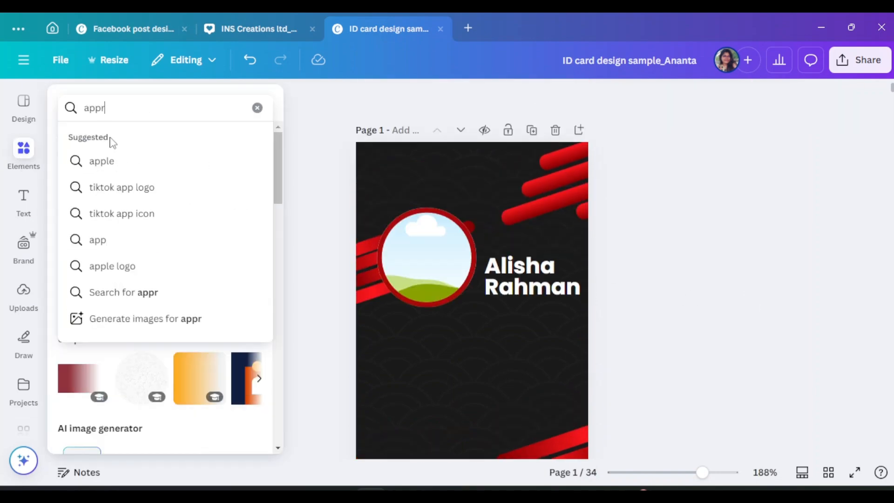
pyautogui.write('el log')
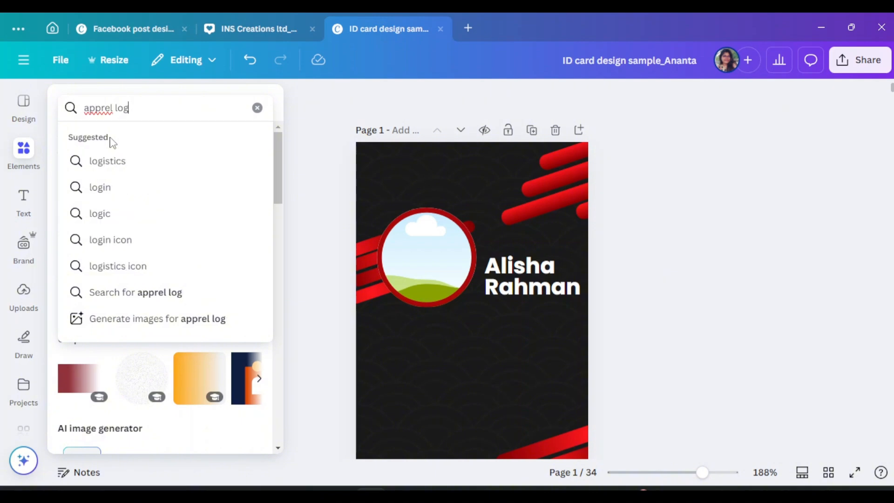
pyautogui.write('o')
pyautogui.press('Return')
pyautogui.click(106, 146)
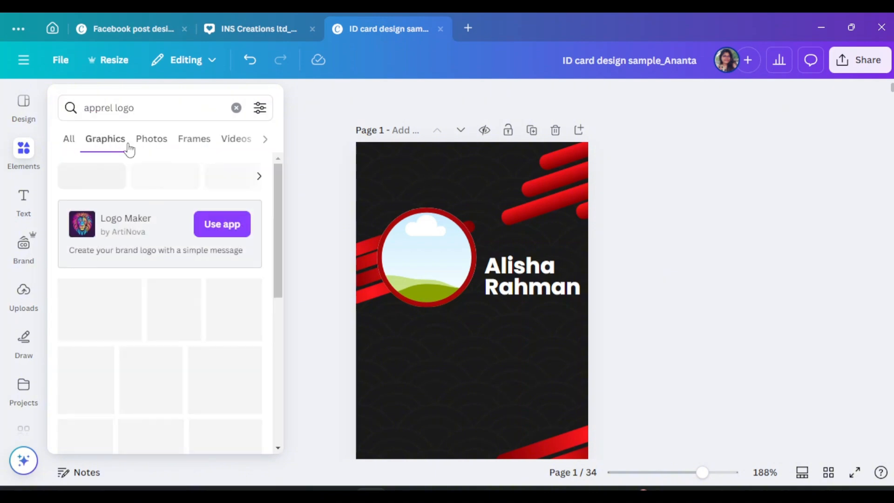
pyautogui.scroll(-5, 155, 344)
pyautogui.scroll(-6, 156, 344)
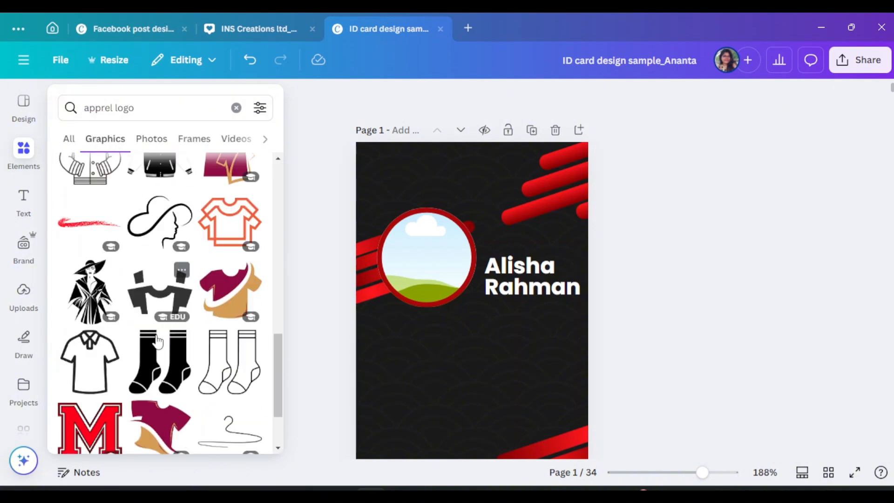
pyautogui.scroll(12, 156, 343)
pyautogui.click(23, 163)
pyautogui.moveTo(90, 103); pyautogui.dragTo(114, 103)
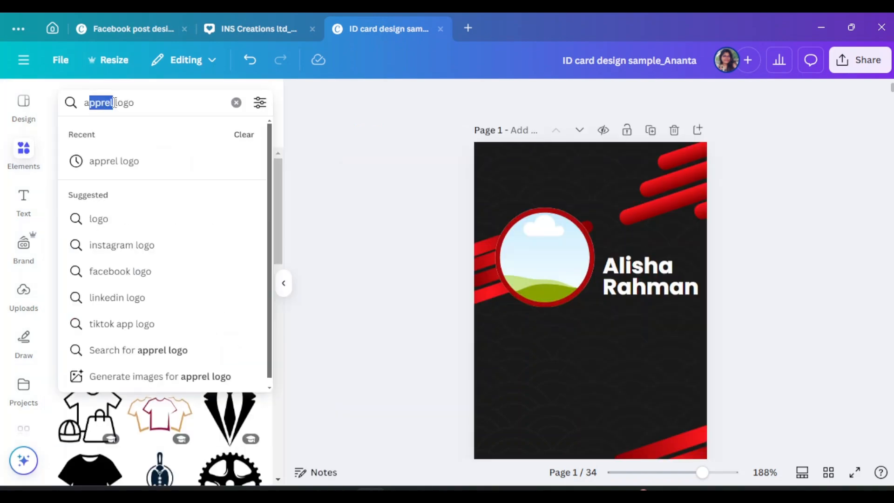
pyautogui.press('BackSpace')
pyautogui.press('BackSpace')
pyautogui.write('A')
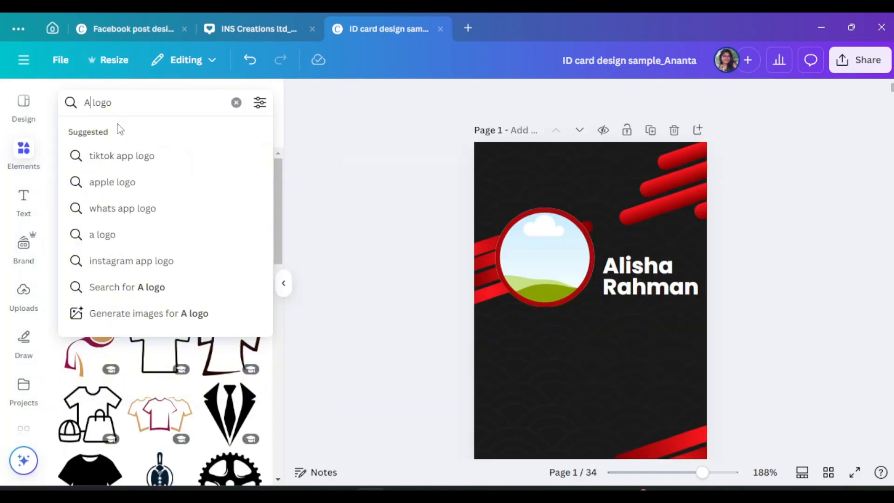
pyautogui.press('Return')
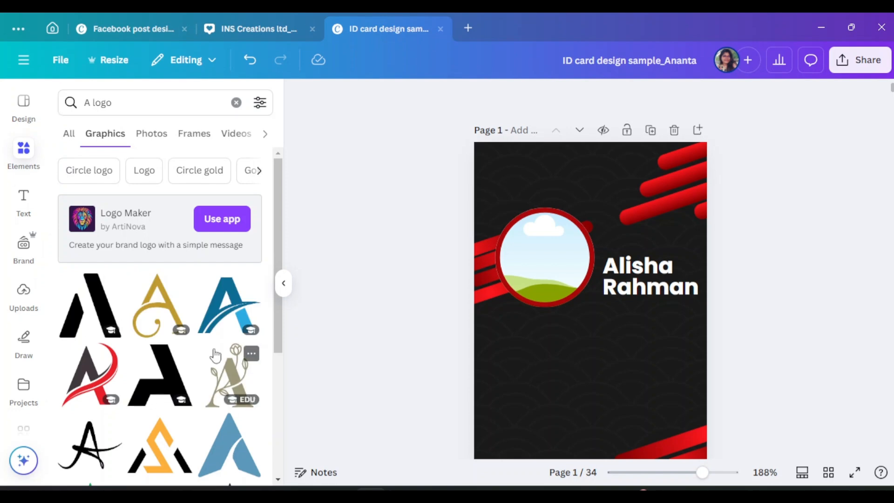
# Add the triangle A logo, recolour it white, and shrink it into the top-left corner
pyautogui.scroll(-6, 215, 351)
pyautogui.scroll(-3, 175, 278)
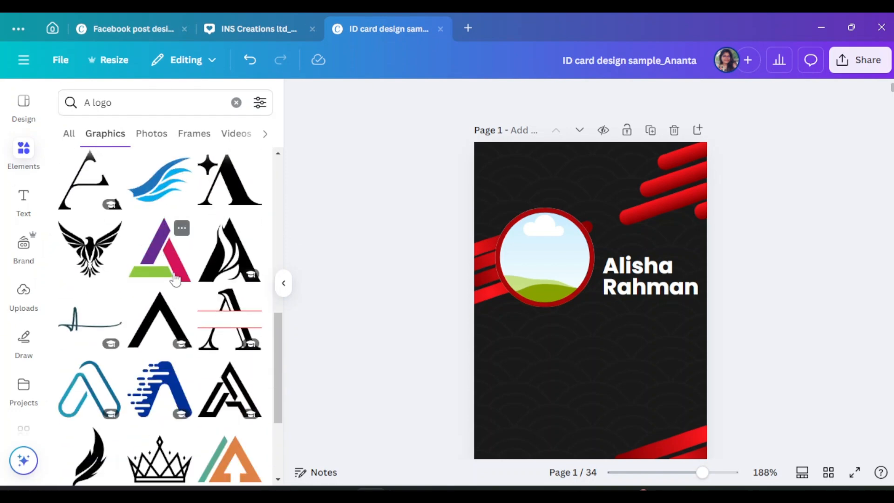
pyautogui.scroll(-11, 184, 281)
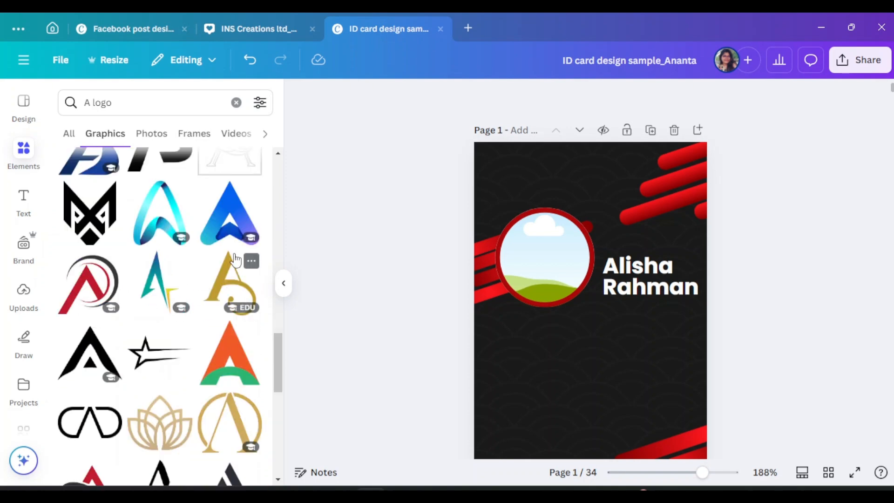
pyautogui.scroll(-3, 168, 314)
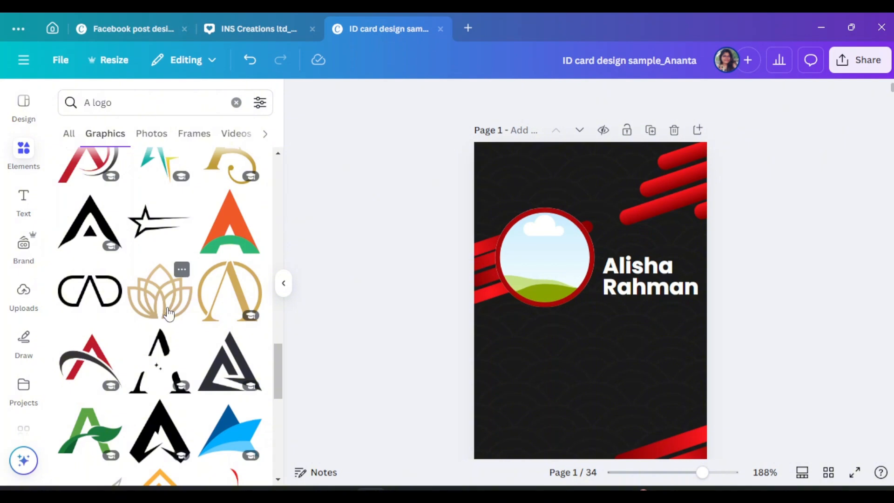
pyautogui.click(230, 363)
pyautogui.click(284, 283)
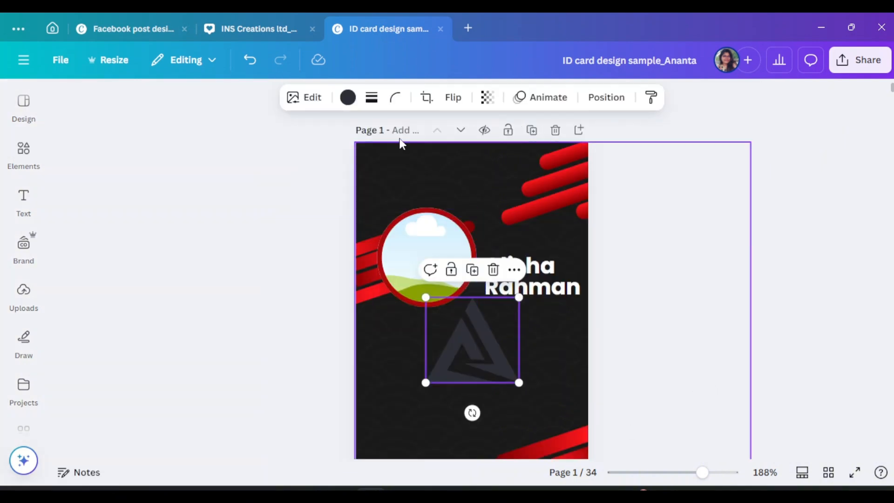
pyautogui.click(347, 97)
pyautogui.scroll(-5, 158, 326)
pyautogui.click(178, 214)
pyautogui.moveTo(471, 364); pyautogui.dragTo(433, 216)
pyautogui.moveTo(469, 241); pyautogui.dragTo(358, 187)
pyautogui.click(714, 472)
# Add a subheading reading 'Apprel Fashion' and narrow its box so it wraps onto two lines
pyautogui.click(23, 201)
pyautogui.click(154, 298)
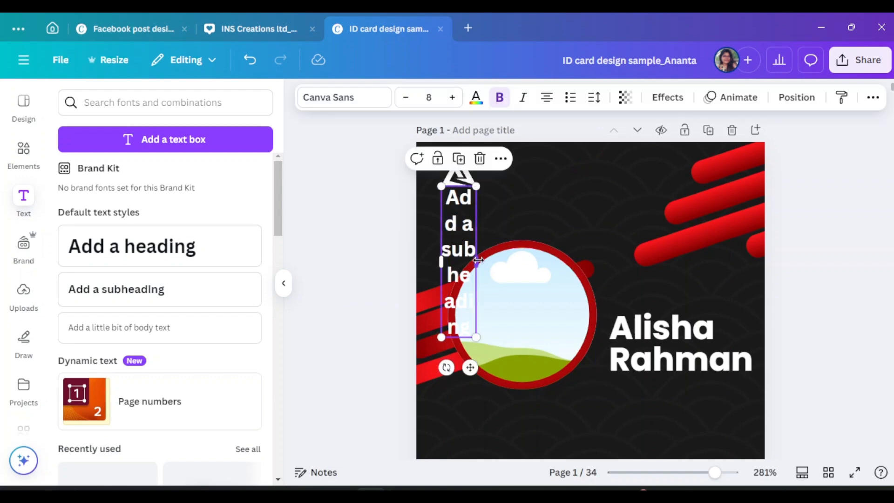
pyautogui.moveTo(475, 249); pyautogui.dragTo(669, 197)
pyautogui.doubleClick(545, 193)
pyautogui.write('Apprel Fashion')
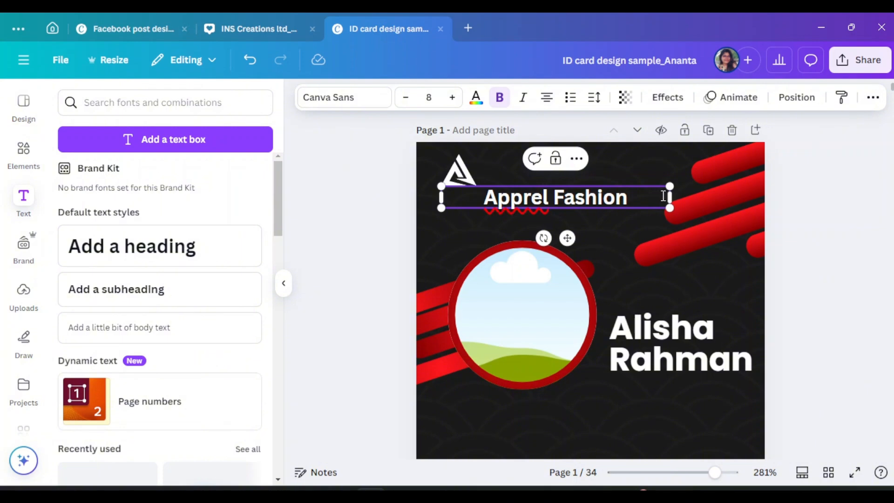
pyautogui.moveTo(669, 196); pyautogui.dragTo(567, 212)
# Place the brand name beside the white A logo and tighten its line spacing
pyautogui.click(284, 283)
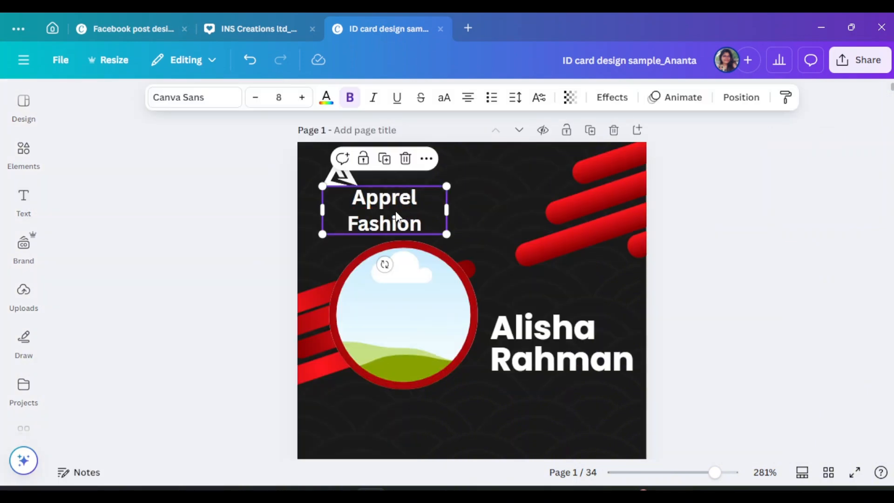
pyautogui.moveTo(396, 215); pyautogui.dragTo(441, 175)
pyautogui.click(514, 97)
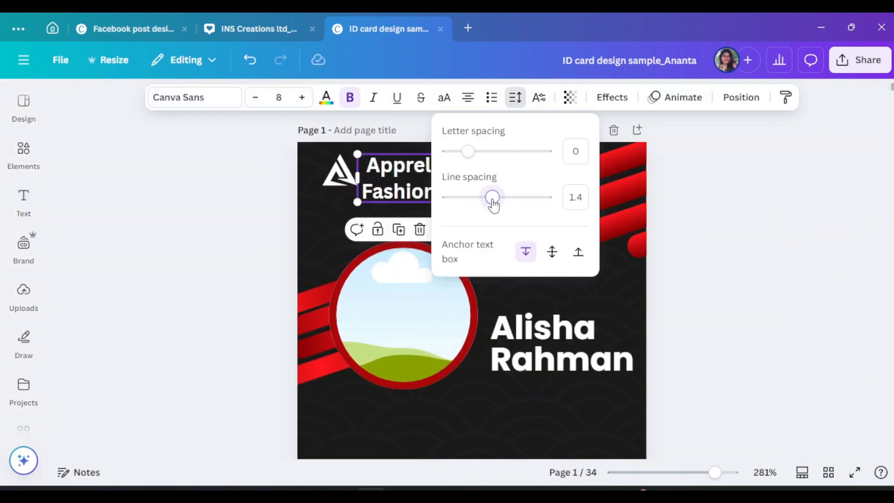
pyautogui.moveTo(492, 197); pyautogui.dragTo(469, 197)
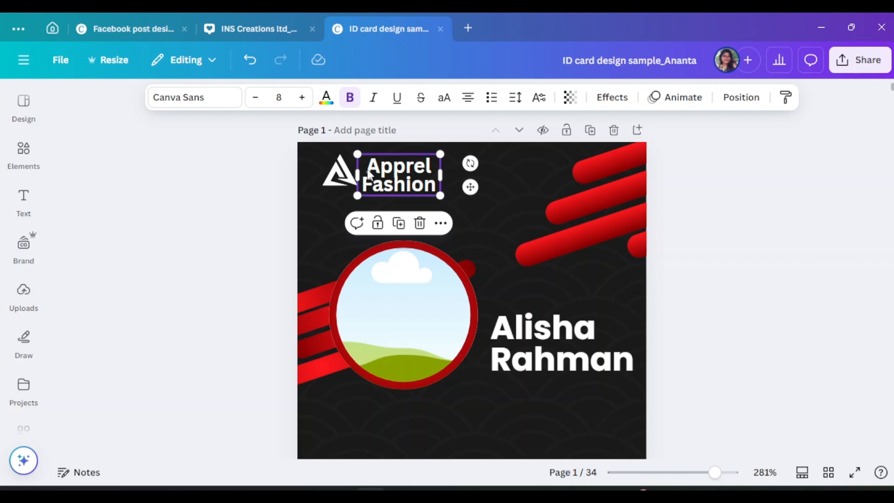
# Set the brand name font to Poppins and loosen its line spacing slightly
pyautogui.click(370, 175)
pyautogui.click(783, 212)
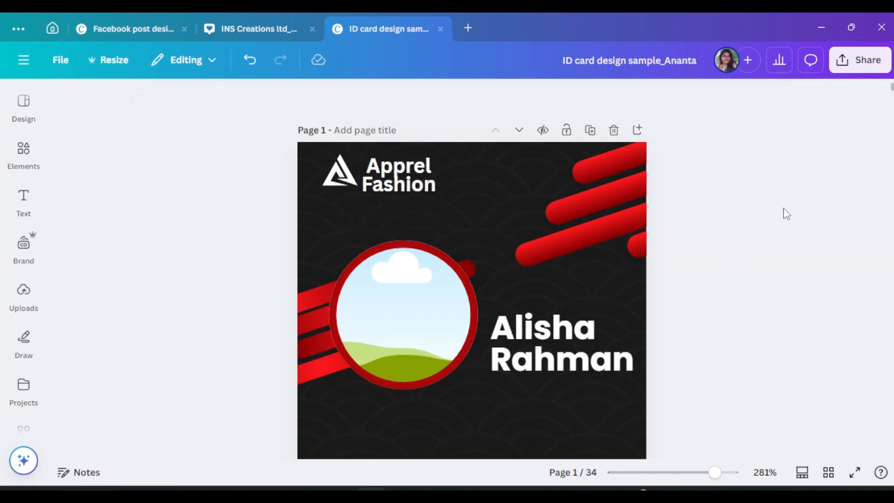
pyautogui.click(340, 175)
pyautogui.click(441, 179)
pyautogui.click(195, 97)
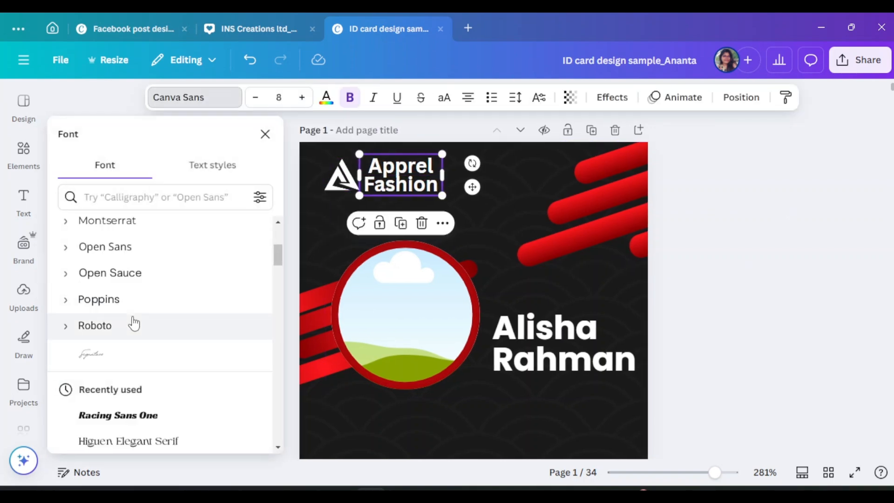
pyautogui.click(122, 300)
pyautogui.click(515, 96)
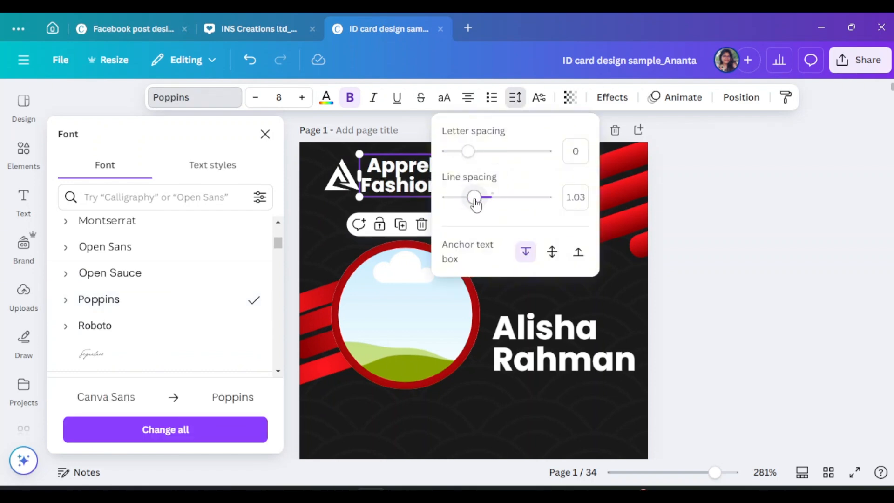
pyautogui.moveTo(475, 203); pyautogui.dragTo(482, 207)
pyautogui.click(291, 146)
pyautogui.click(265, 134)
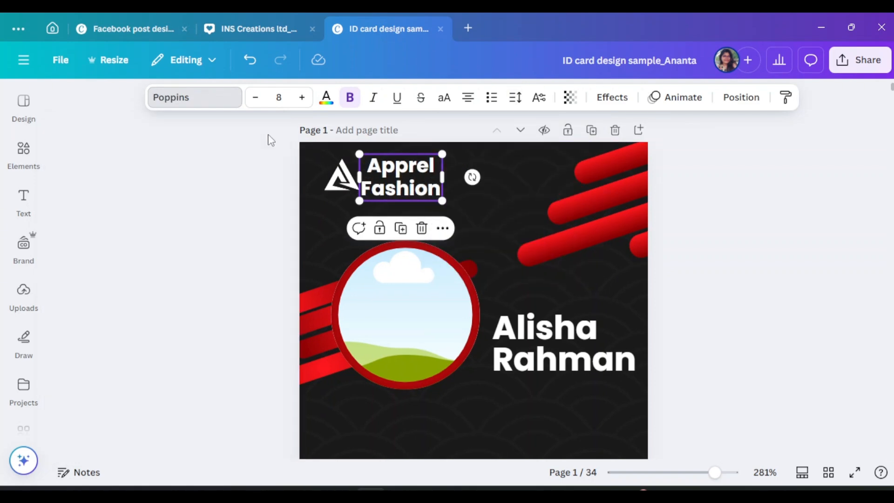
# Colour the word 'Fashion' red and shrink the brand name to fit beside the logo
pyautogui.click(326, 97)
pyautogui.scroll(-1, 206, 339)
pyautogui.click(209, 343)
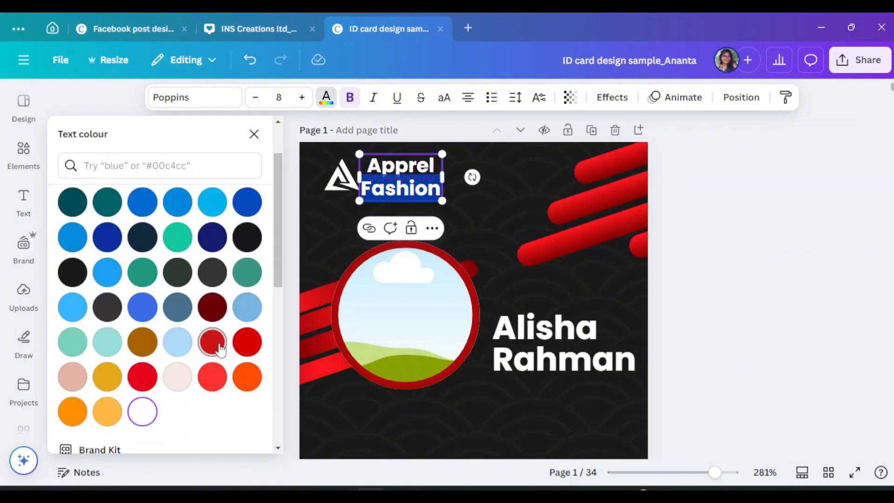
pyautogui.click(768, 251)
pyautogui.click(412, 188)
pyautogui.moveTo(441, 201); pyautogui.dragTo(433, 197)
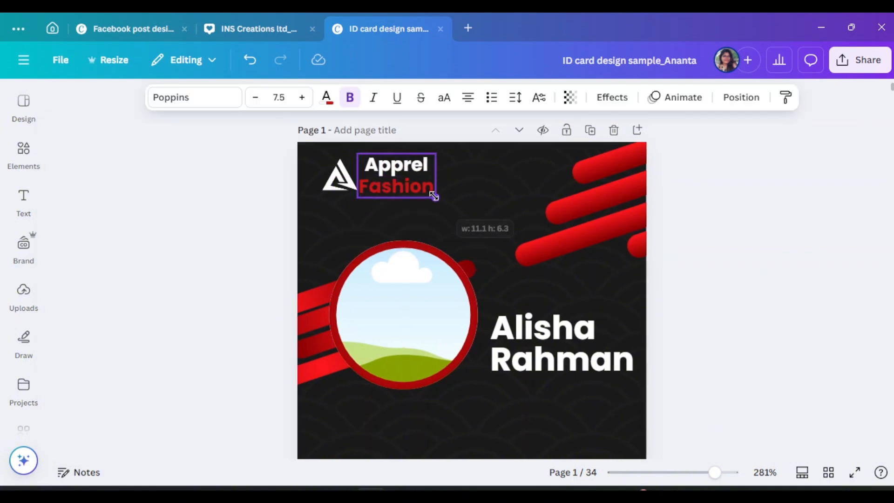
# Nudge the brand name and logo so they sit aligned side by side
pyautogui.click(238, 187)
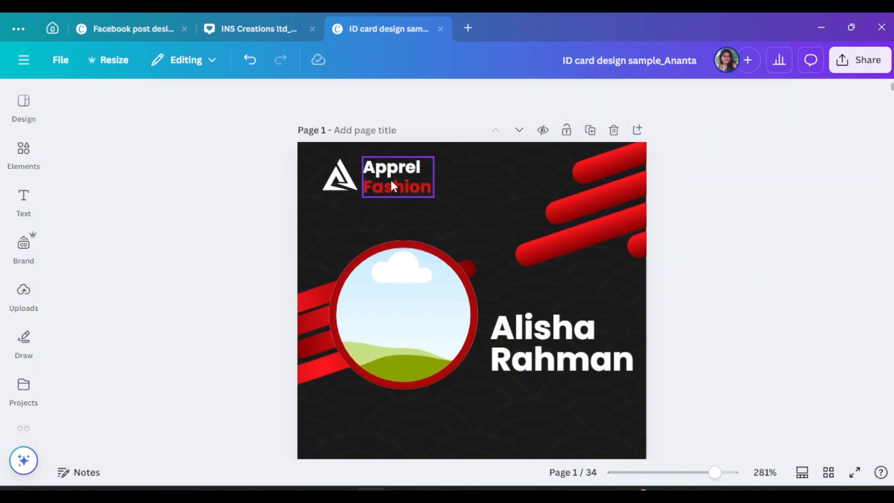
pyautogui.click(392, 180)
pyautogui.click(253, 186)
pyautogui.moveTo(395, 178); pyautogui.dragTo(360, 196)
pyautogui.click(344, 188)
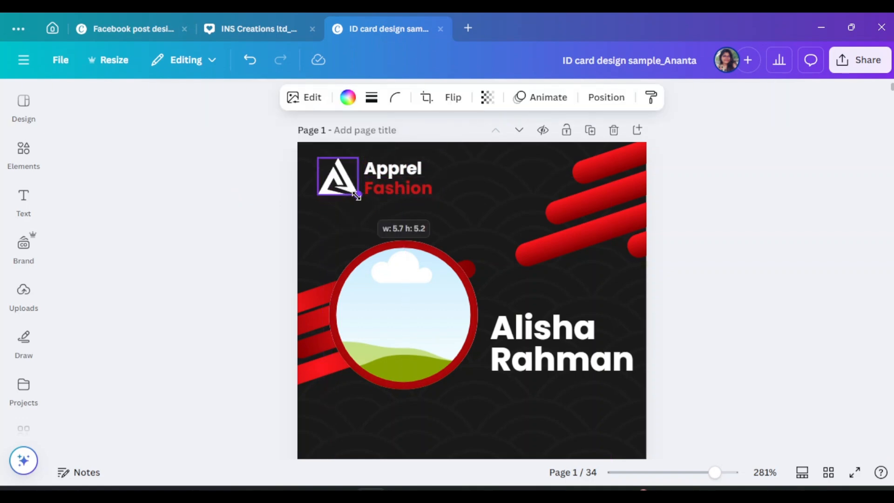
pyautogui.click(392, 183)
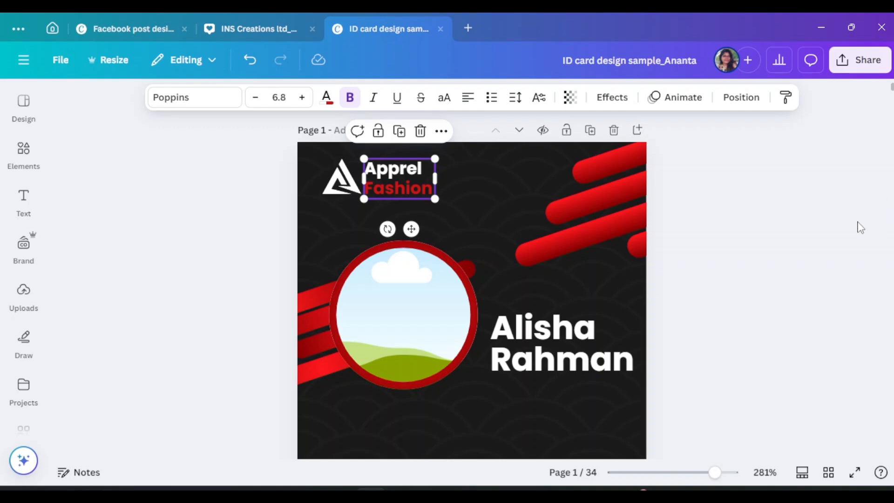
pyautogui.moveTo(360, 188); pyautogui.dragTo(216, 166)
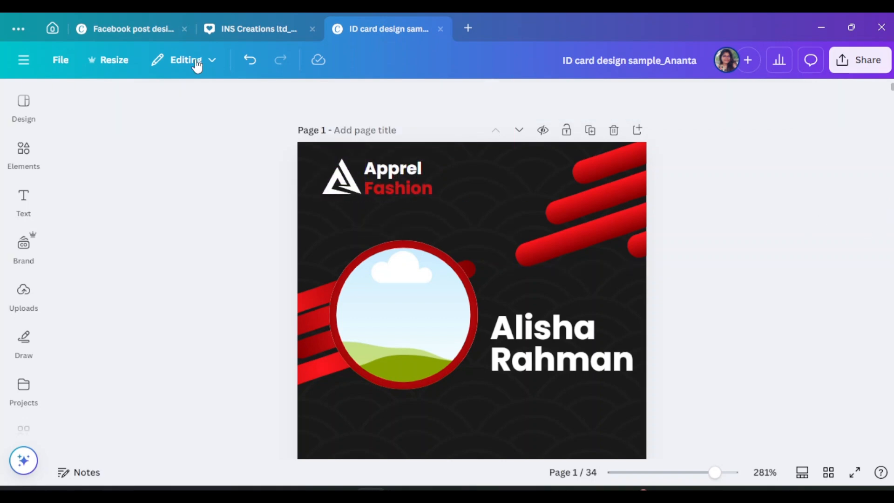
pyautogui.click(383, 177)
pyautogui.moveTo(398, 180); pyautogui.dragTo(403, 180)
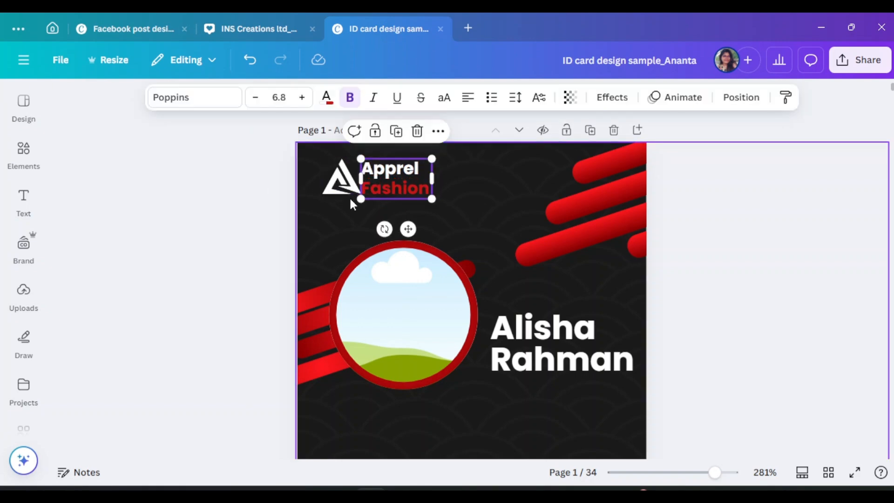
# Correct the spelling to 'Apparel', shrink the text slightly, and snug the logo against it
pyautogui.click(375, 187)
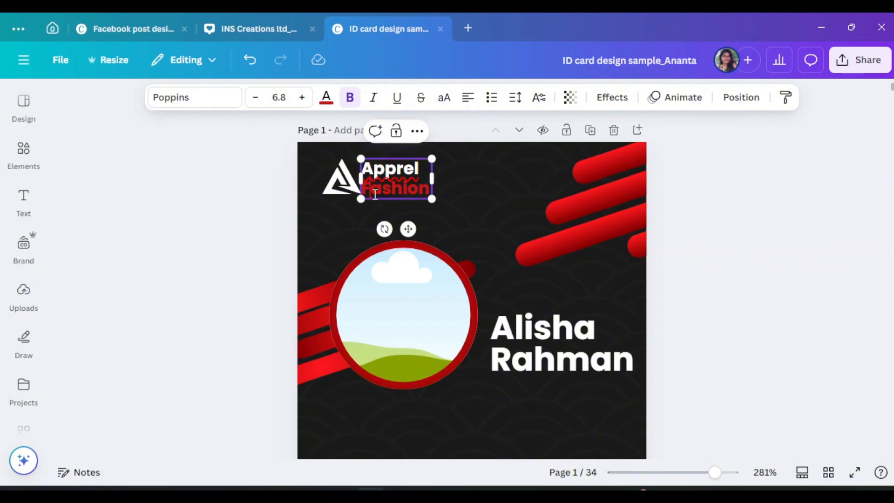
pyautogui.moveTo(432, 199); pyautogui.dragTo(395, 186)
pyautogui.click(345, 200)
pyautogui.click(392, 176)
pyautogui.click(246, 168)
pyautogui.click(225, 184)
pyautogui.moveTo(335, 189); pyautogui.dragTo(336, 190)
pyautogui.click(218, 190)
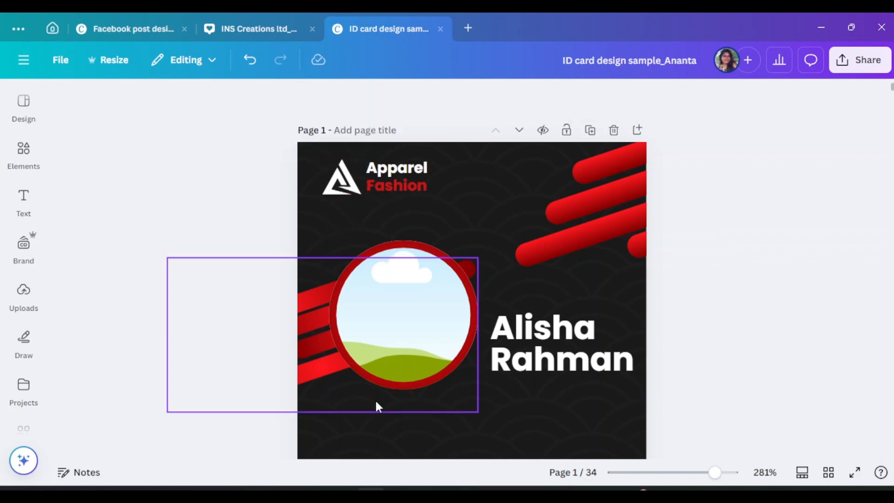
# Search Elements for 'corporate girl' and show the photo results
pyautogui.scroll(-1, 320, 367)
pyautogui.click(24, 152)
pyautogui.moveTo(121, 103); pyautogui.dragTo(54, 111)
pyautogui.write('c')
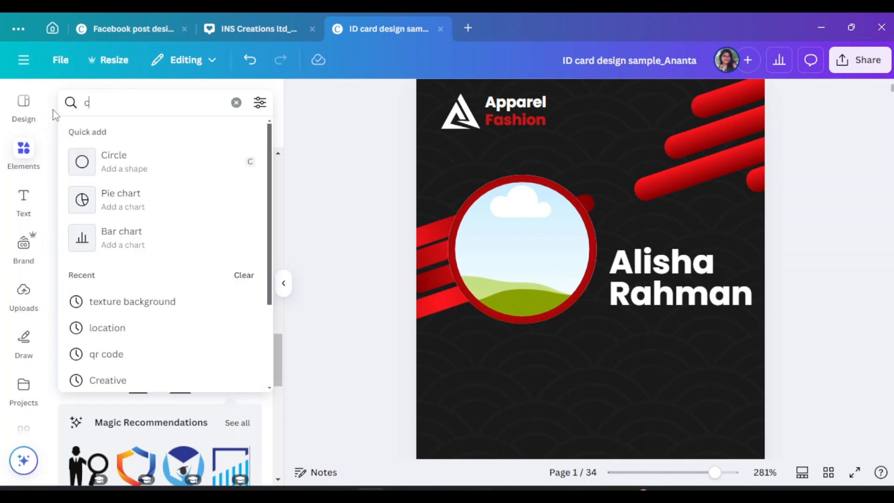
pyautogui.write('orporate go')
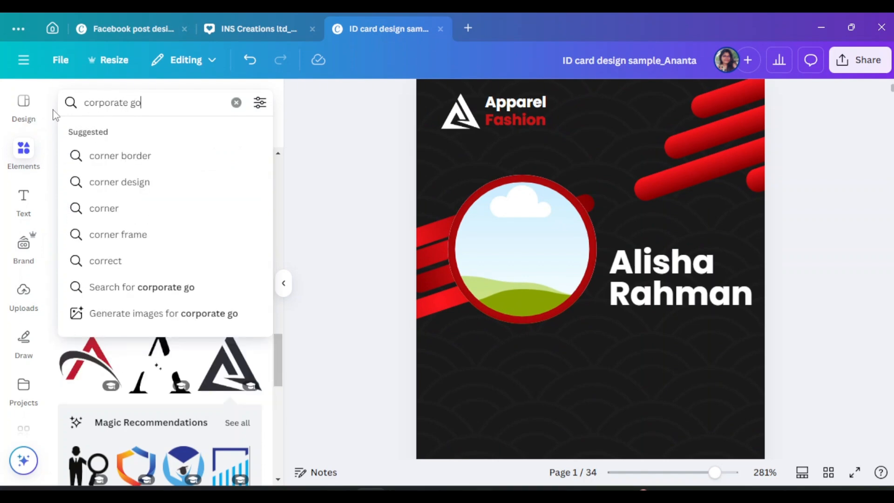
pyautogui.press('BackSpace')
pyautogui.write('irl')
pyautogui.press('Return')
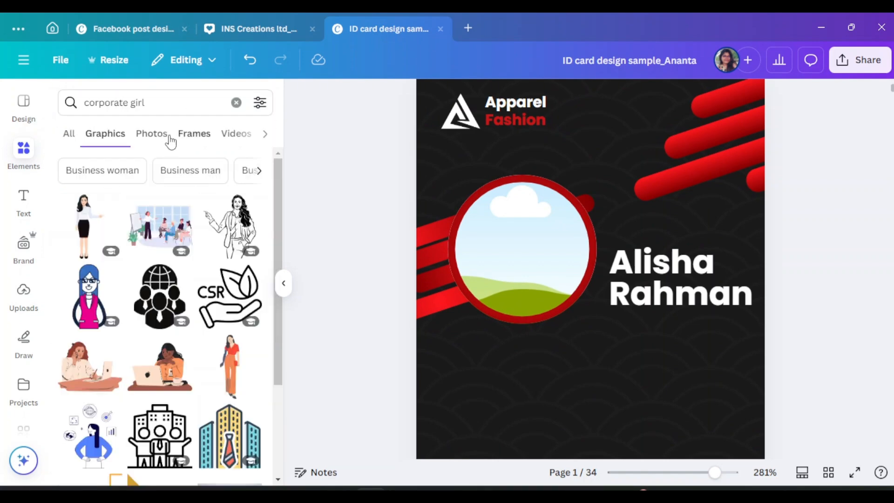
pyautogui.click(171, 140)
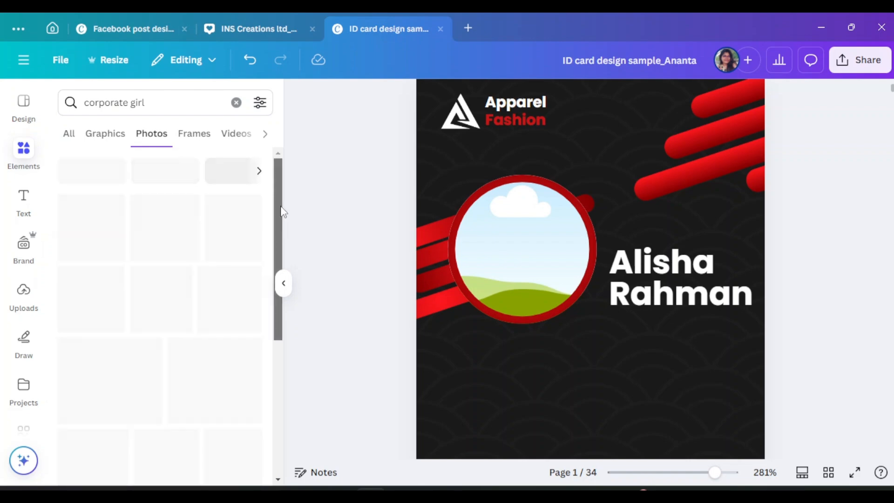
# Drop a smiling businesswoman photo into the circular frame and adjust its crop
pyautogui.scroll(-3, 243, 299)
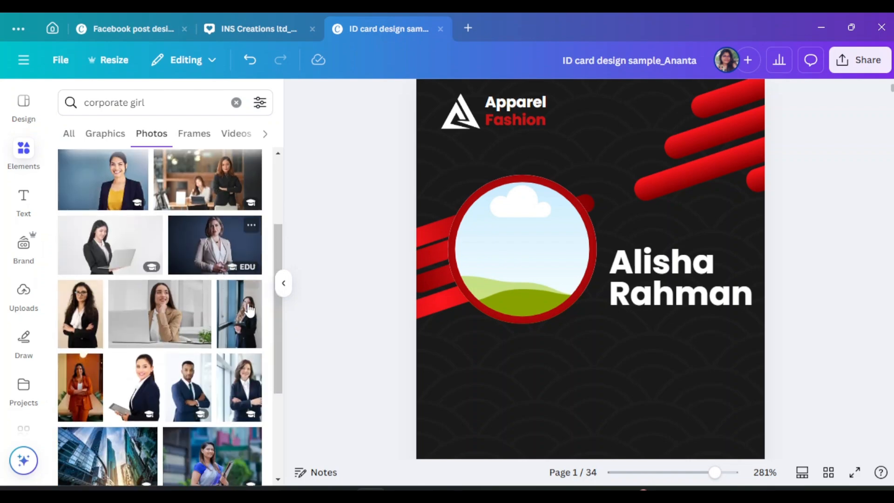
pyautogui.scroll(3, 244, 367)
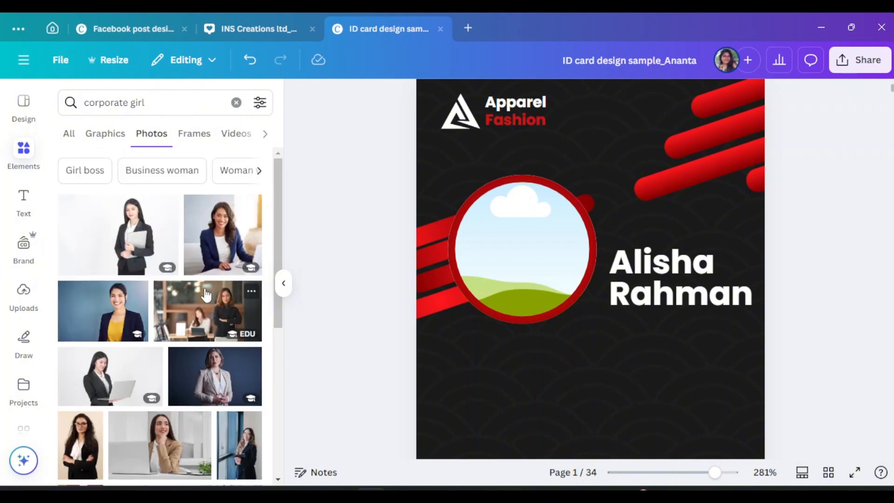
pyautogui.click(221, 236)
pyautogui.moveTo(588, 332); pyautogui.dragTo(551, 278)
pyautogui.doubleClick(552, 279)
pyautogui.moveTo(596, 328); pyautogui.dragTo(637, 367)
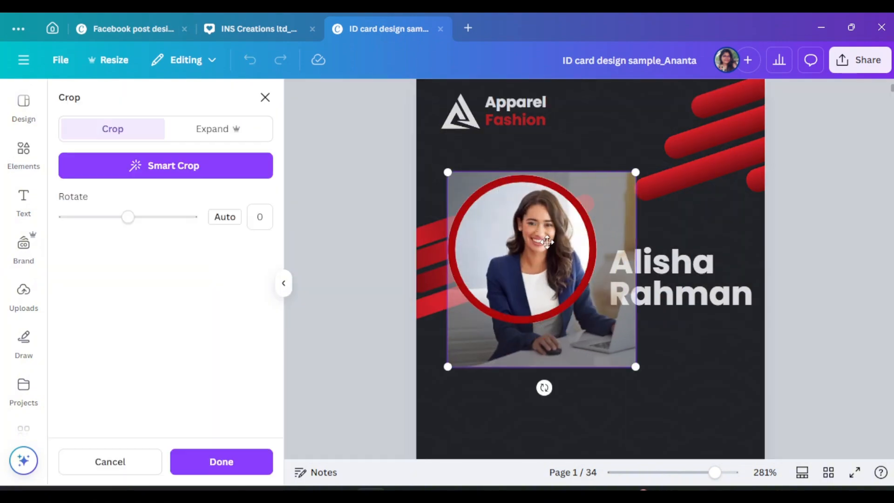
pyautogui.moveTo(549, 244); pyautogui.dragTo(534, 244)
pyautogui.click(771, 242)
pyautogui.click(283, 283)
pyautogui.scroll(-1, 768, 276)
pyautogui.scroll(-2, 768, 276)
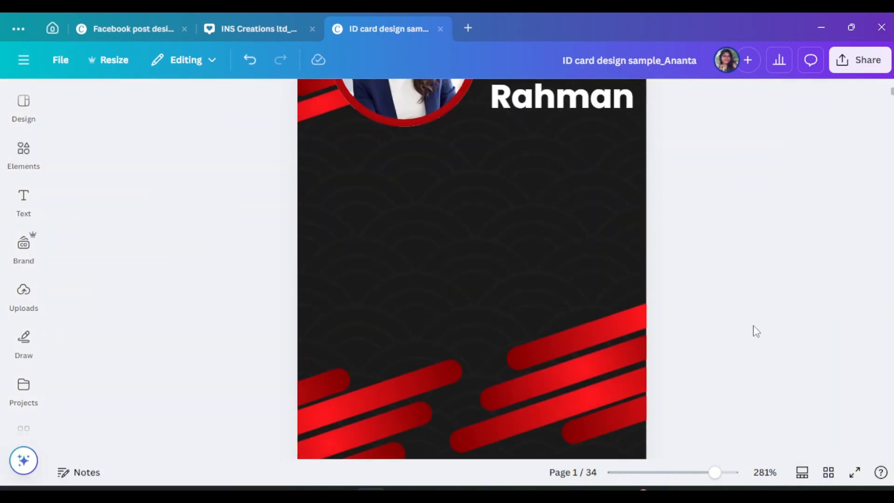
pyautogui.scroll(3, 754, 331)
pyautogui.moveTo(600, 294); pyautogui.dragTo(598, 287)
# Enlarge and shift the photo frame slightly, then add a subheading text box beneath it
pyautogui.click(838, 360)
pyautogui.click(558, 263)
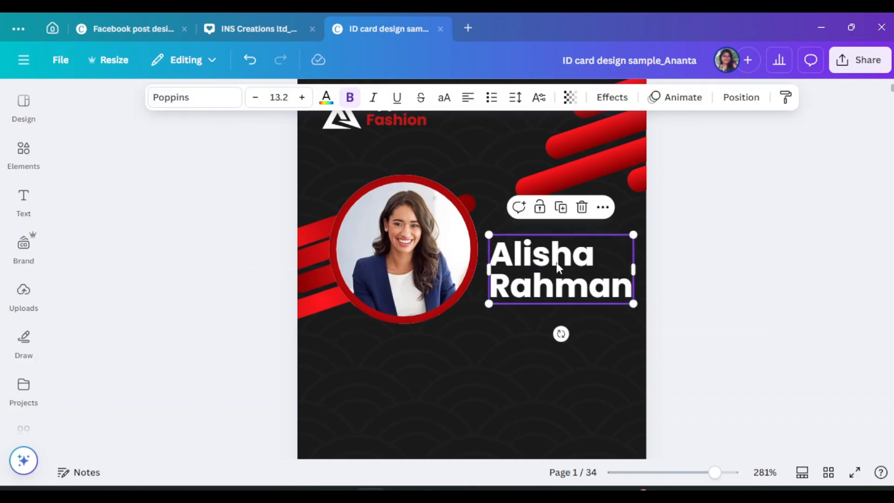
pyautogui.click(673, 295)
pyautogui.click(446, 294)
pyautogui.moveTo(476, 325); pyautogui.dragTo(483, 325)
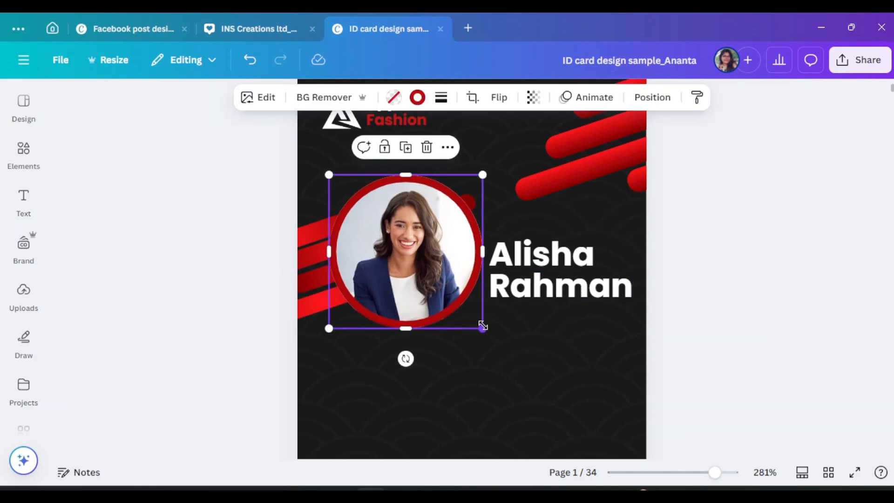
pyautogui.click(791, 301)
pyautogui.click(427, 218)
pyautogui.moveTo(428, 220); pyautogui.dragTo(424, 240)
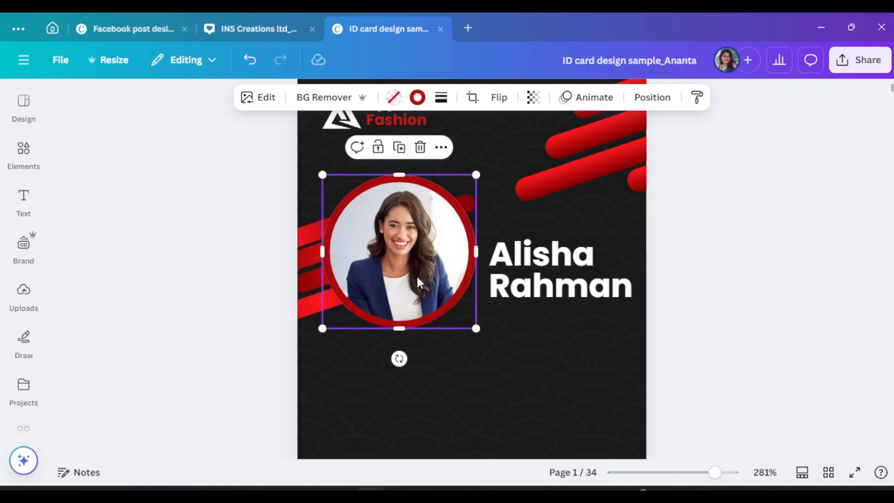
pyautogui.click(23, 203)
pyautogui.click(117, 290)
# Replace the subheading placeholder with the Id no, Phone, E-mail list pasted from clipboard history
pyautogui.click(283, 284)
pyautogui.click(274, 341)
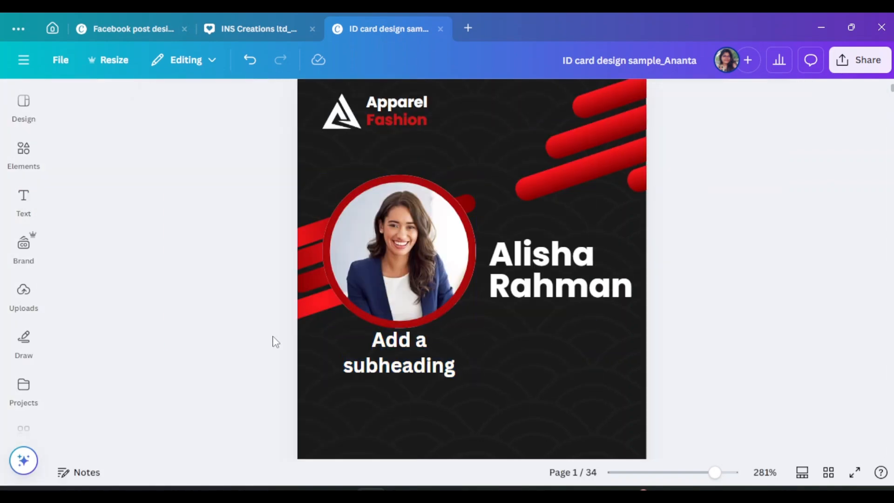
pyautogui.scroll(-3, 275, 341)
pyautogui.click(422, 228)
pyautogui.moveTo(475, 220); pyautogui.dragTo(503, 214)
pyautogui.moveTo(429, 207); pyautogui.dragTo(428, 230)
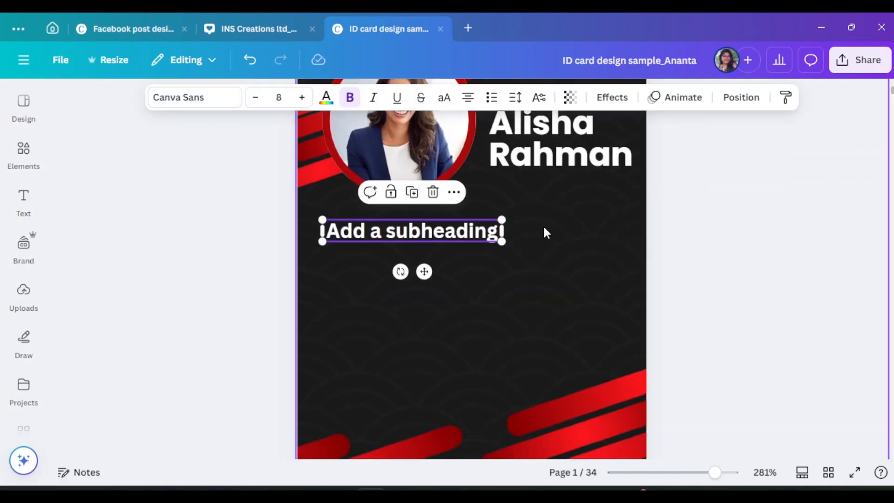
pyautogui.doubleClick(379, 232)
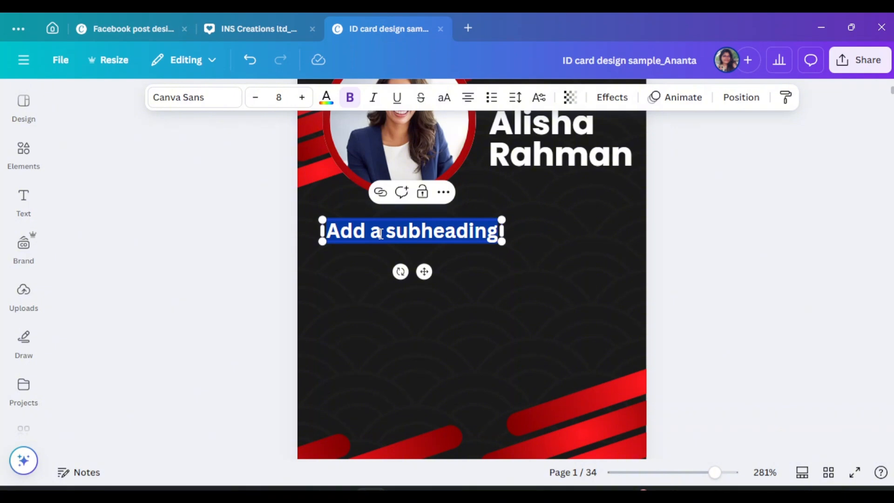
pyautogui.press('BackSpace')
pyautogui.press('super+v')
pyautogui.scroll(-4, 574, 440)
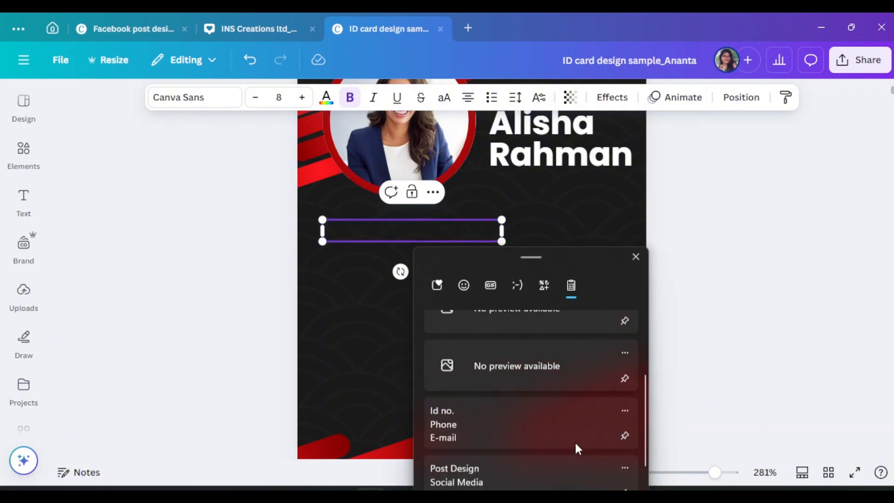
pyautogui.click(511, 399)
pyautogui.moveTo(503, 335); pyautogui.dragTo(567, 308)
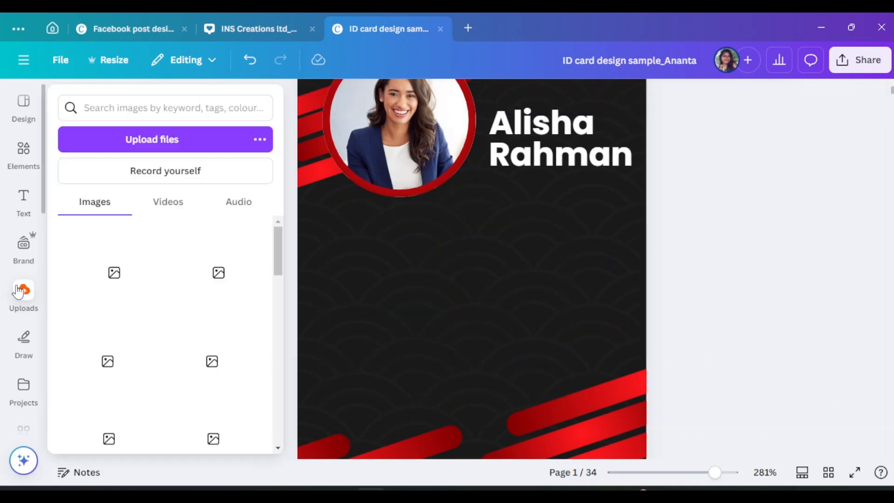
# Add a smaller subheading below the photo reading 'Id No', aligned under the photo
pyautogui.click(23, 200)
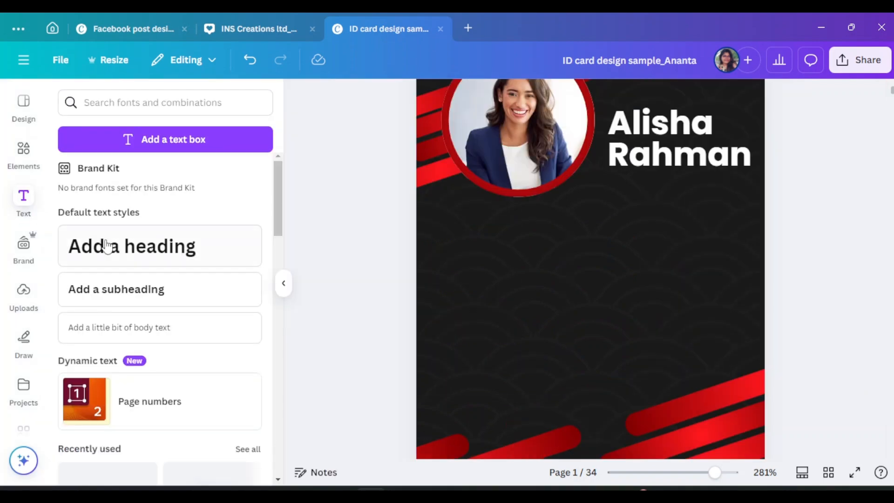
pyautogui.click(116, 289)
pyautogui.click(283, 283)
pyautogui.moveTo(504, 269); pyautogui.dragTo(468, 244)
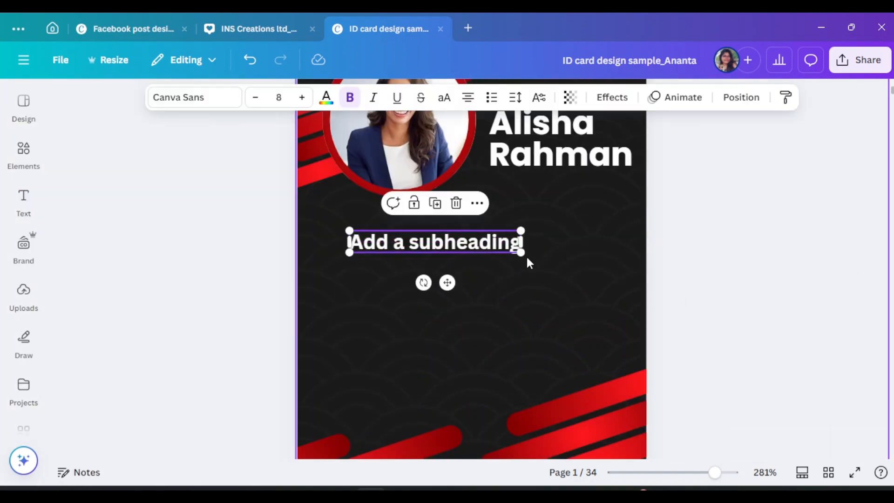
pyautogui.moveTo(525, 255); pyautogui.dragTo(477, 247)
pyautogui.doubleClick(381, 241)
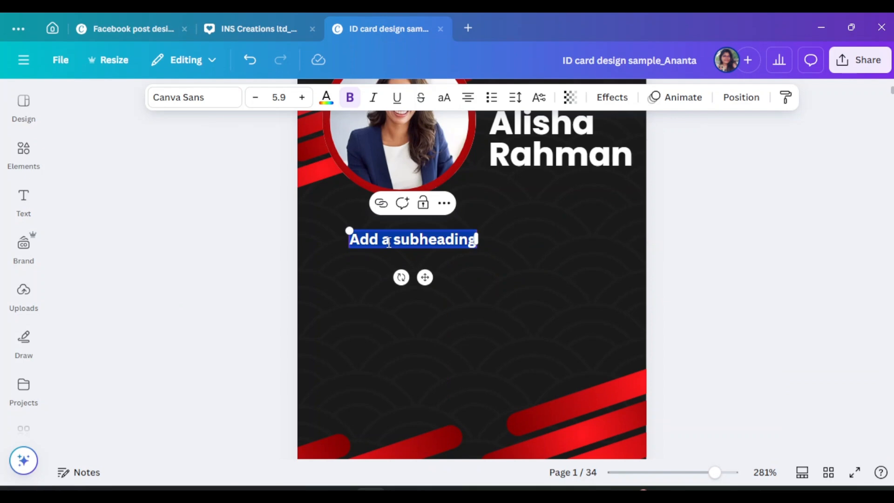
pyautogui.write('Id No')
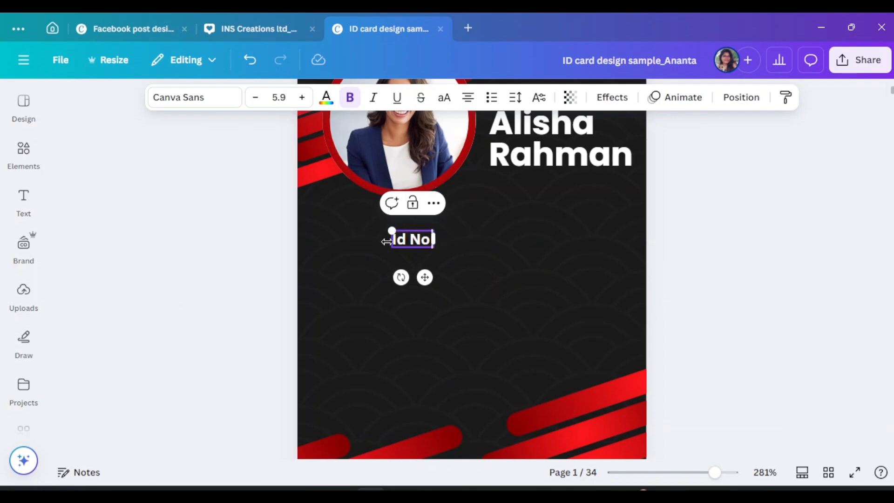
pyautogui.moveTo(432, 239); pyautogui.dragTo(401, 241)
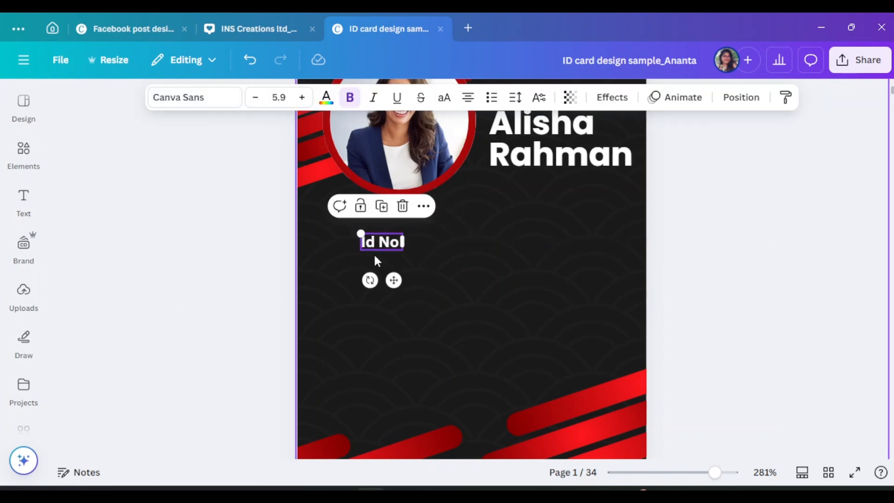
# Duplicate the Id No label and retype the copy as 'DOB', aligned with it
pyautogui.hotkey('ctrl', 'd')
pyautogui.doubleClick(384, 269)
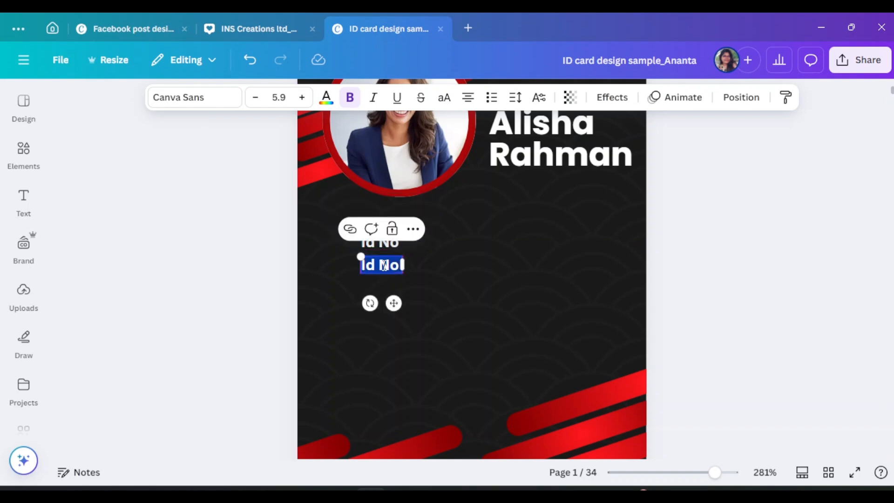
pyautogui.write('Do')
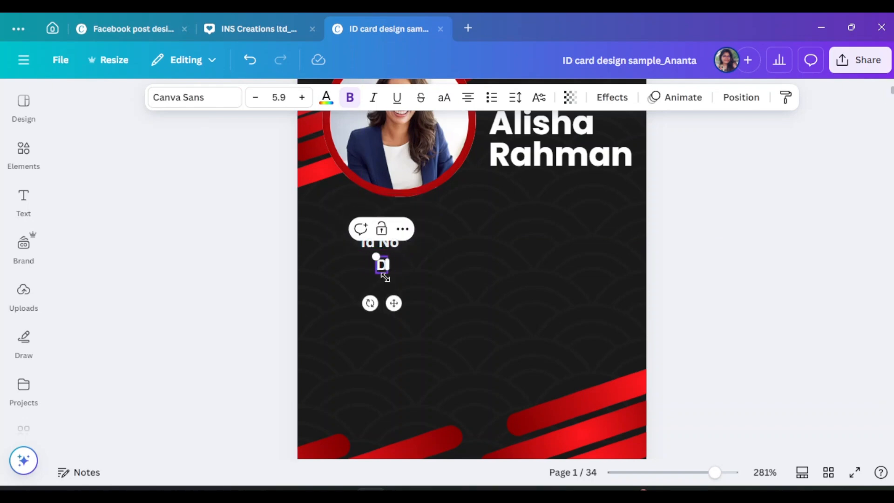
pyautogui.press('BackSpace')
pyautogui.write('OB')
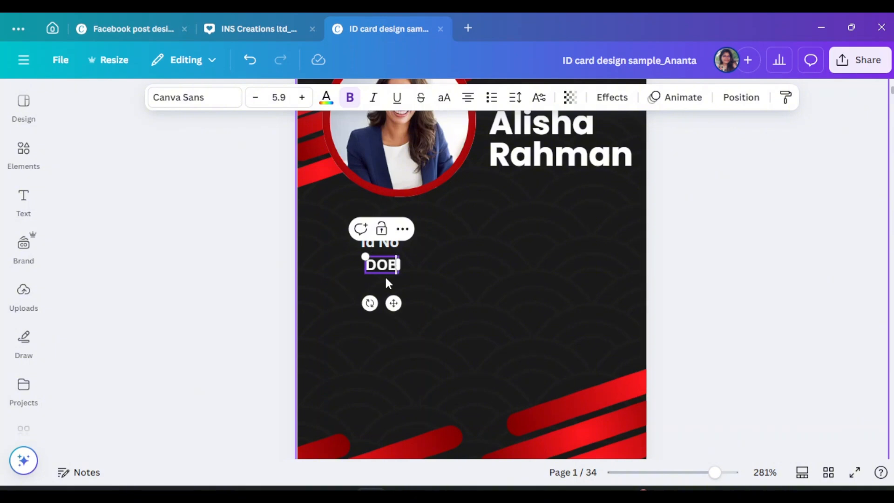
pyautogui.moveTo(390, 266); pyautogui.dragTo(384, 269)
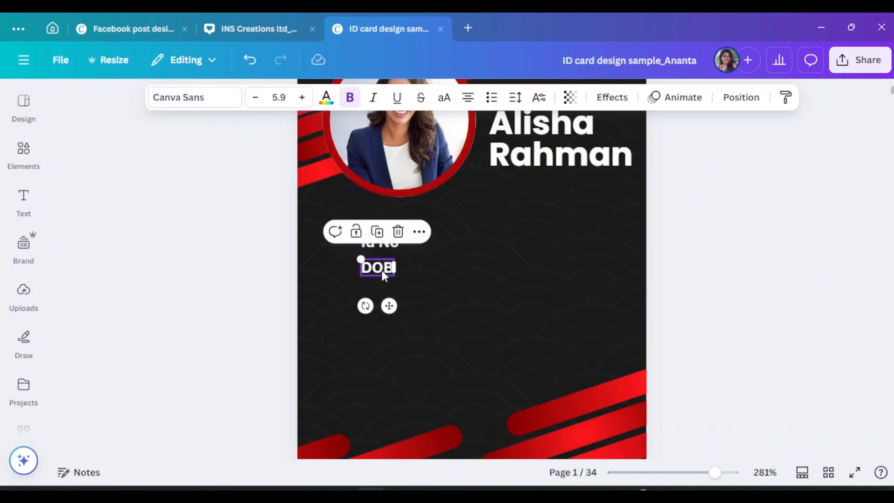
# Duplicate the DOB label and retype the copy as 'PHONE'
pyautogui.hotkey('ctrl', 'd')
pyautogui.doubleClick(382, 294)
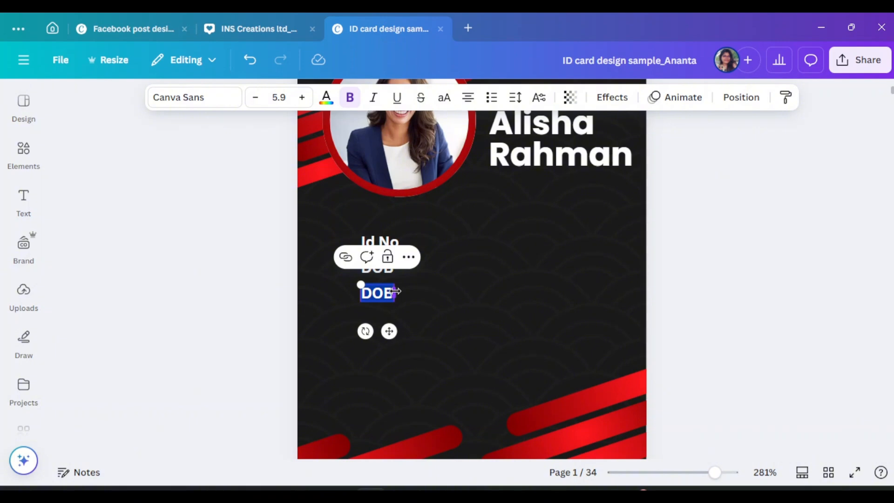
pyautogui.press('super+v')
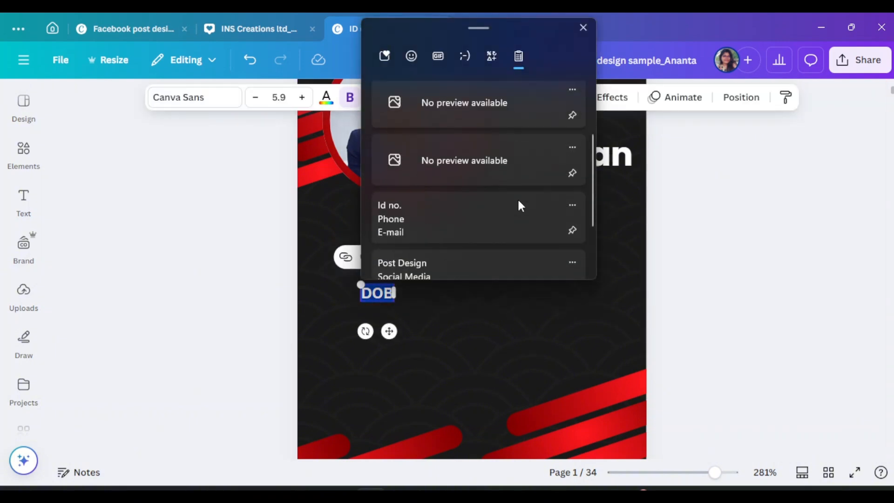
pyautogui.scroll(-2, 518, 206)
pyautogui.click(440, 315)
pyautogui.doubleClick(378, 295)
pyautogui.write('pHO')
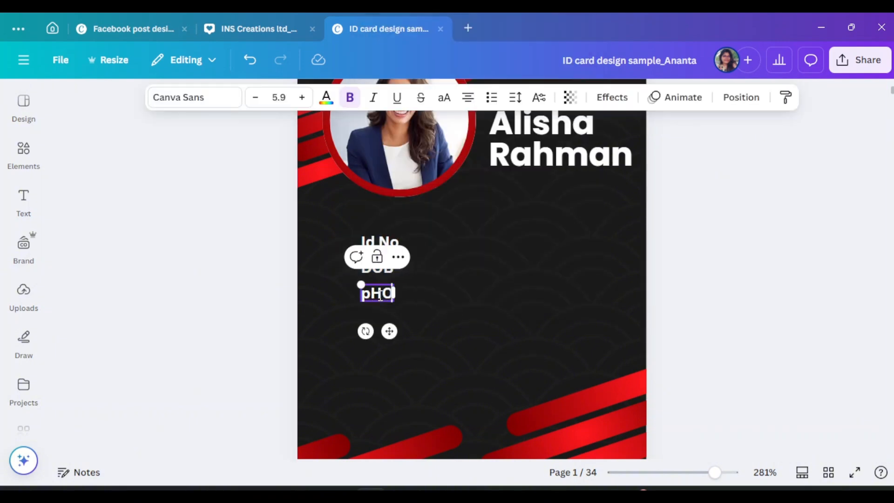
pyautogui.write('NE')
pyautogui.press('BackSpace')
pyautogui.press('BackSpace')
pyautogui.press('BackSpace')
pyautogui.press('BackSpace')
pyautogui.press('BackSpace')
pyautogui.write('PHONE')
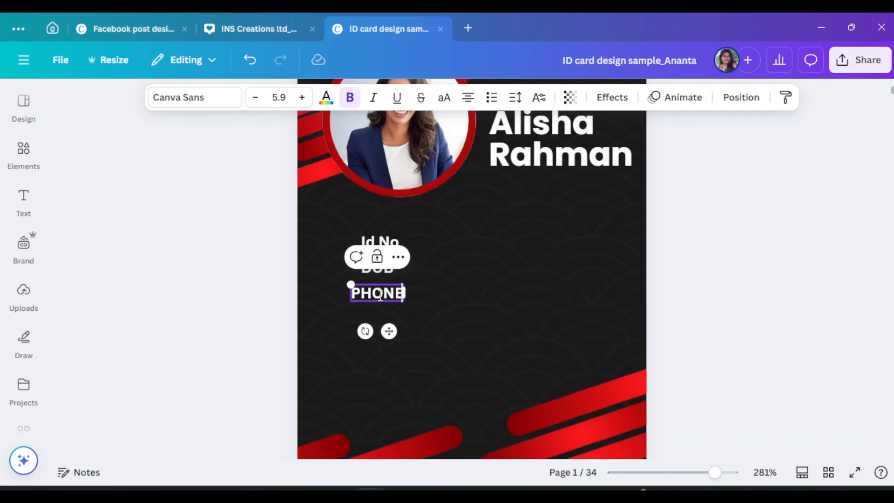
pyautogui.click(445, 294)
# Copy PHONE below and retype it as 'EMAIL', then copy the Id No label to the right
pyautogui.keyDown('alt'); pyautogui.moveTo(387, 300); pyautogui.dragTo(387, 326); pyautogui.keyUp('alt')
pyautogui.doubleClick(391, 323)
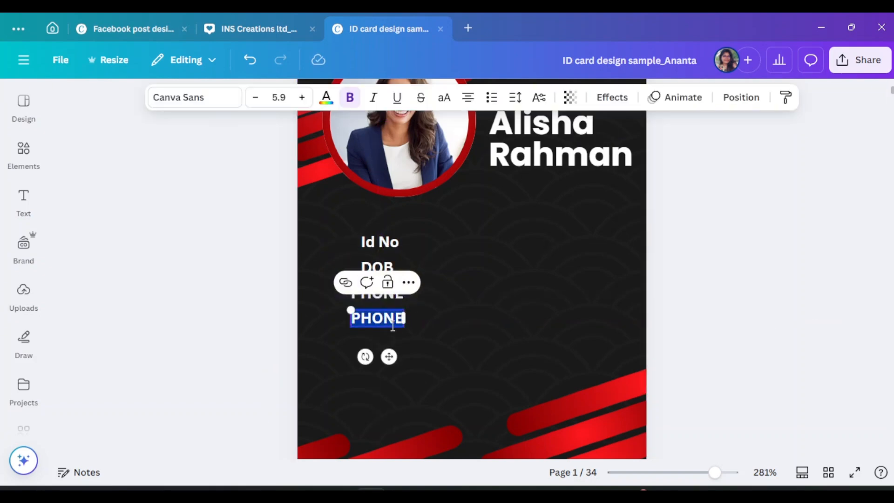
pyautogui.write('eMAI')
pyautogui.press('BackSpace')
pyautogui.press('BackSpace')
pyautogui.press('BackSpace')
pyautogui.press('BackSpace')
pyautogui.write('eMAIL')
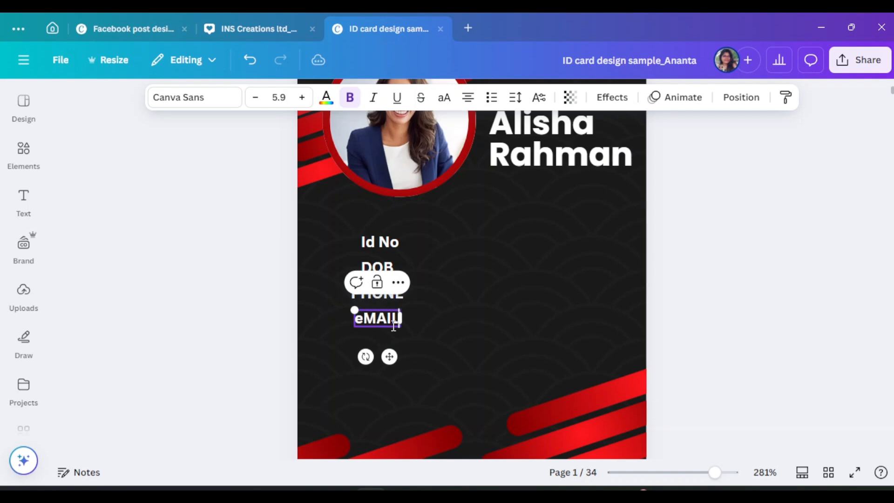
pyautogui.press('BackSpace')
pyautogui.press('BackSpace')
pyautogui.press('BackSpace')
pyautogui.press('BackSpace')
pyautogui.press('BackSpace')
pyautogui.write('EMA')
pyautogui.click(457, 331)
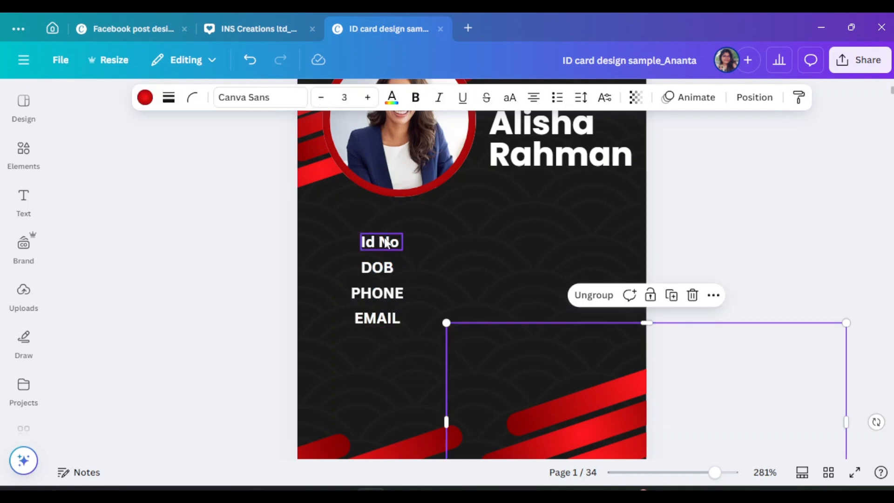
pyautogui.keyDown('alt'); pyautogui.moveTo(388, 241); pyautogui.dragTo(442, 242); pyautogui.keyUp('alt')
# Left-align the four labels Id No, DOB, PHONE and EMAIL
pyautogui.click(387, 243)
pyautogui.keyDown('shift'); pyautogui.click(379, 272); pyautogui.keyUp('shift')
pyautogui.keyDown('shift'); pyautogui.click(377, 293); pyautogui.keyUp('shift')
pyautogui.keyDown('shift'); pyautogui.click(377, 318); pyautogui.keyUp('shift')
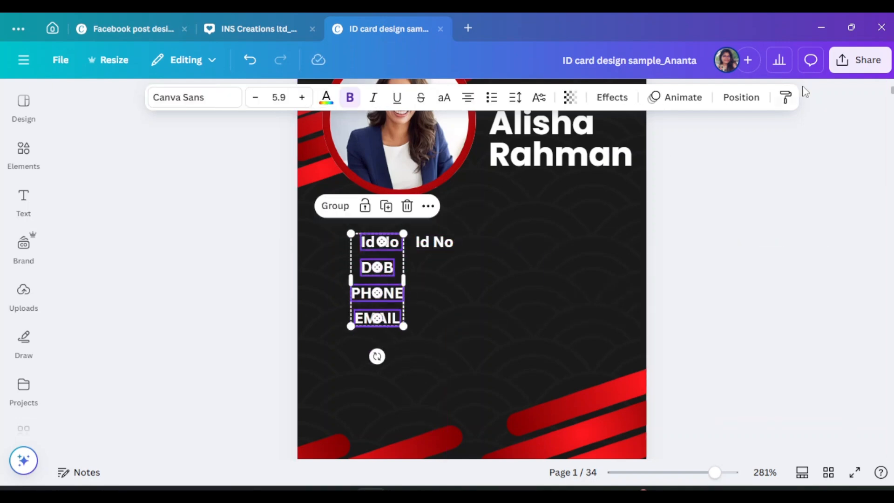
pyautogui.click(741, 97)
pyautogui.click(204, 301)
pyautogui.doubleClick(441, 244)
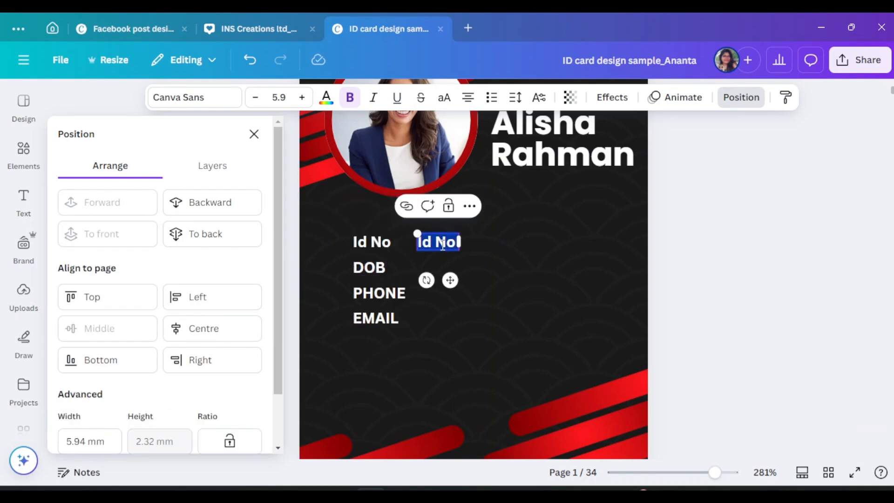
pyautogui.write(':00001')
pyautogui.write('1')
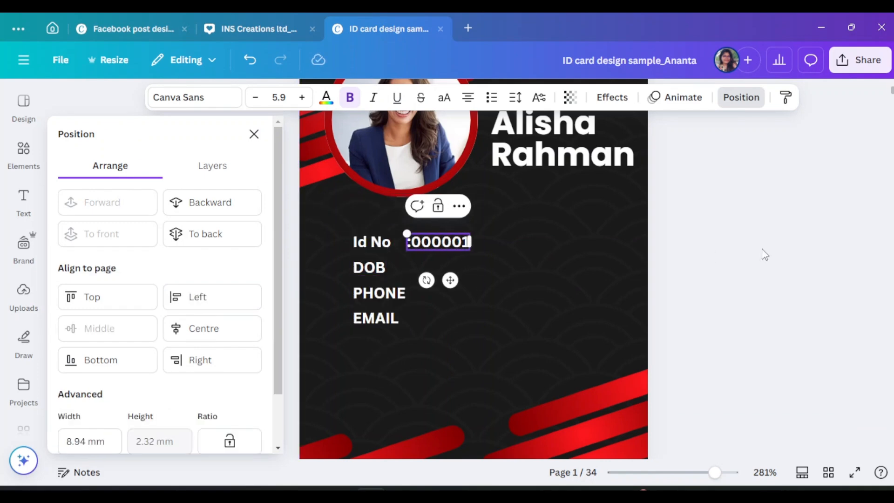
pyautogui.click(490, 248)
pyautogui.moveTo(439, 246); pyautogui.dragTo(440, 268)
pyautogui.doubleClick(441, 268)
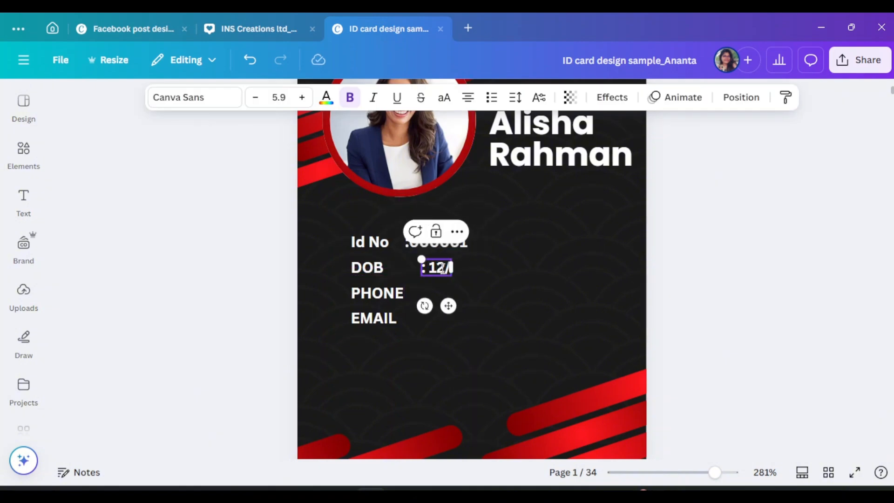
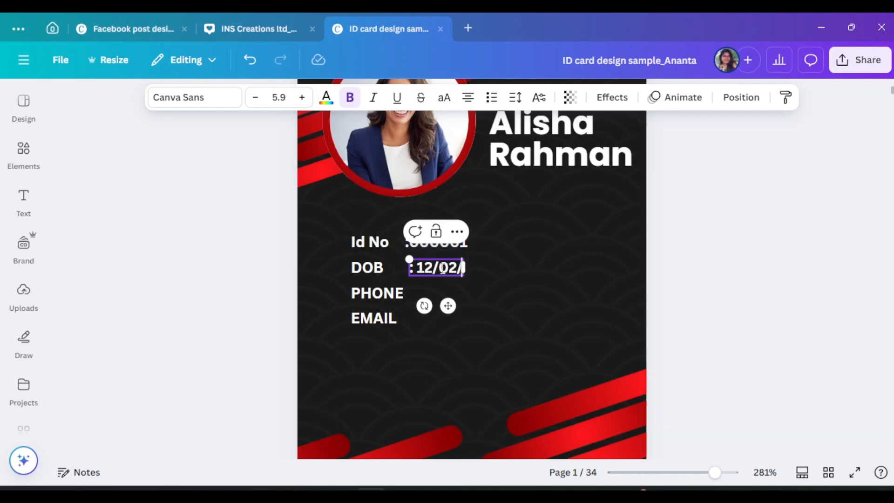
# Copy the date down to the PHONE row and replace it with the phone number
pyautogui.click(524, 270)
pyautogui.moveTo(454, 269); pyautogui.dragTo(456, 293)
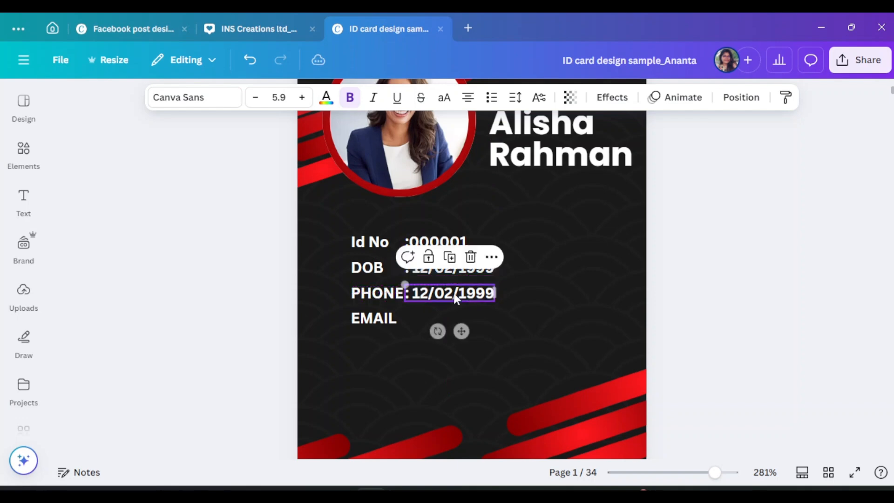
pyautogui.doubleClick(456, 294)
pyautogui.press('BackSpace')
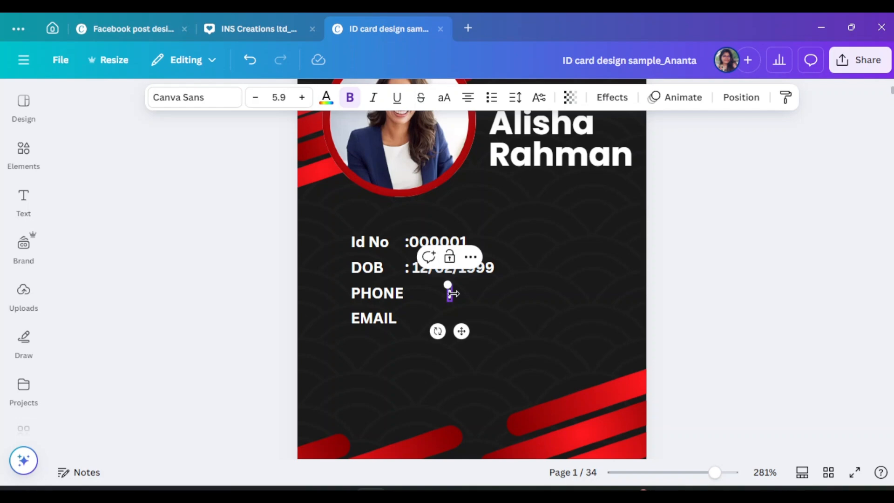
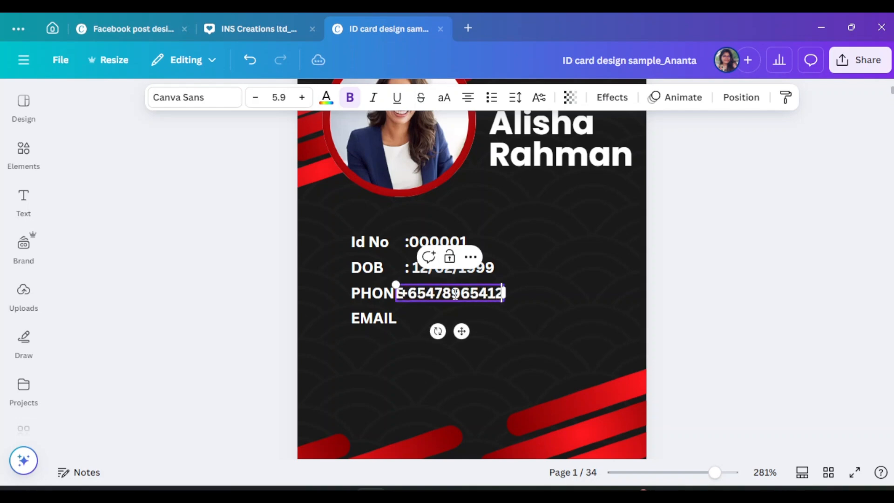
pyautogui.click(493, 296)
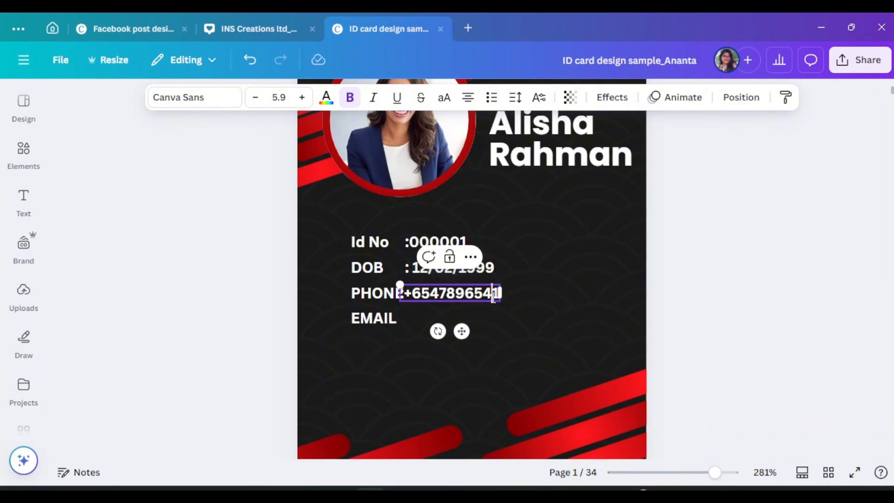
pyautogui.write('12')
pyautogui.press('BackSpace')
pyautogui.click(510, 305)
# Copy the phone value to the EMAIL row, type the e-mail address and place it after EMAIL
pyautogui.moveTo(447, 296); pyautogui.dragTo(469, 323)
pyautogui.doubleClick(471, 322)
pyautogui.press('BackSpace')
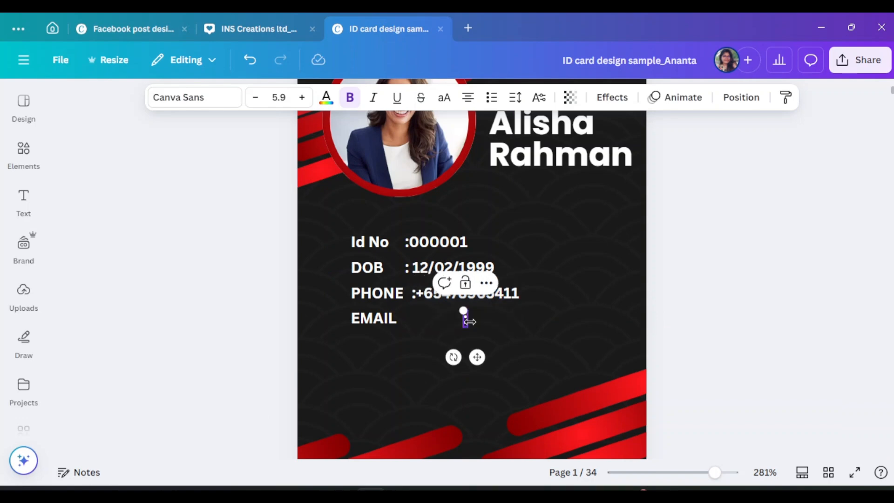
pyautogui.press('BackSpace')
pyautogui.press('BackSpace')
pyautogui.press('BackSpace')
pyautogui.press('BackSpace')
pyautogui.press('BackSpace')
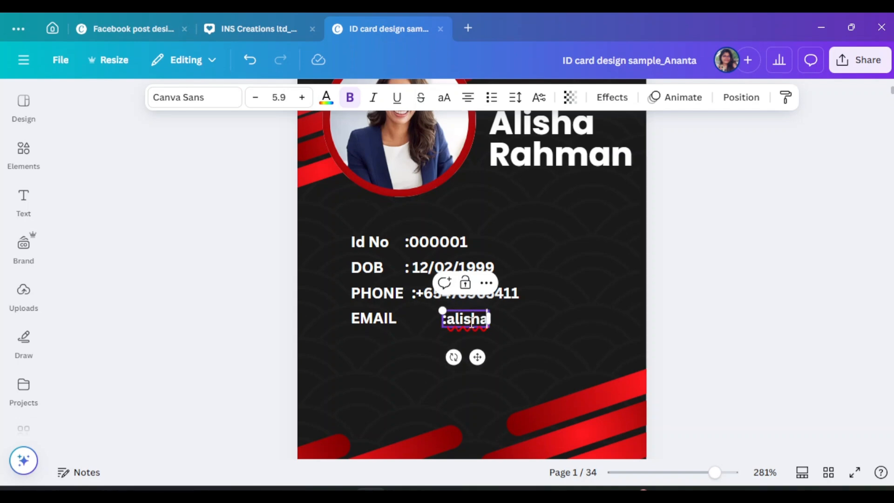
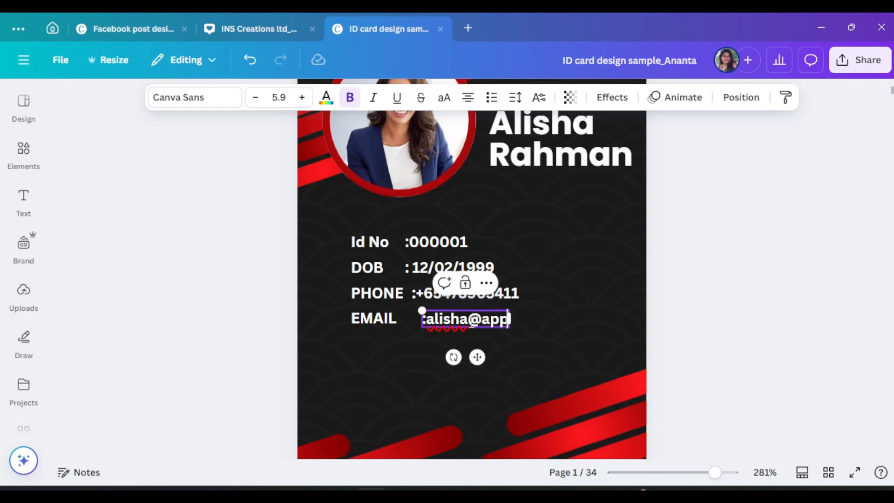
pyautogui.scroll(3, 547, 282)
pyautogui.scroll(-5, 548, 282)
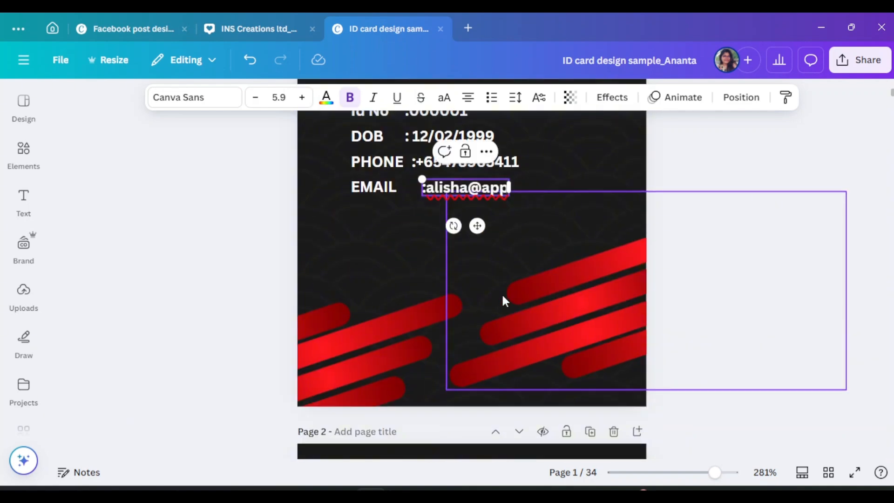
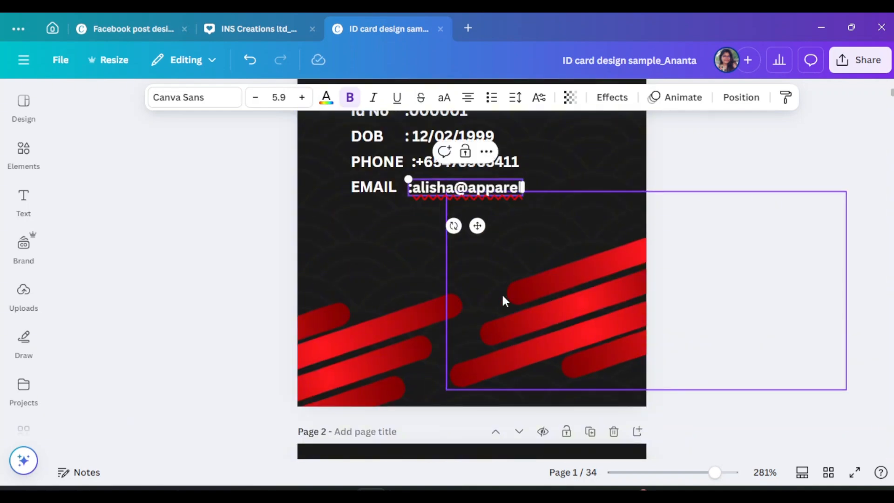
pyautogui.press('Left')
pyautogui.press('Left')
pyautogui.press('Left')
pyautogui.press('Left')
pyautogui.press('Left')
pyautogui.press('Left')
pyautogui.press('Left')
pyautogui.press('Left')
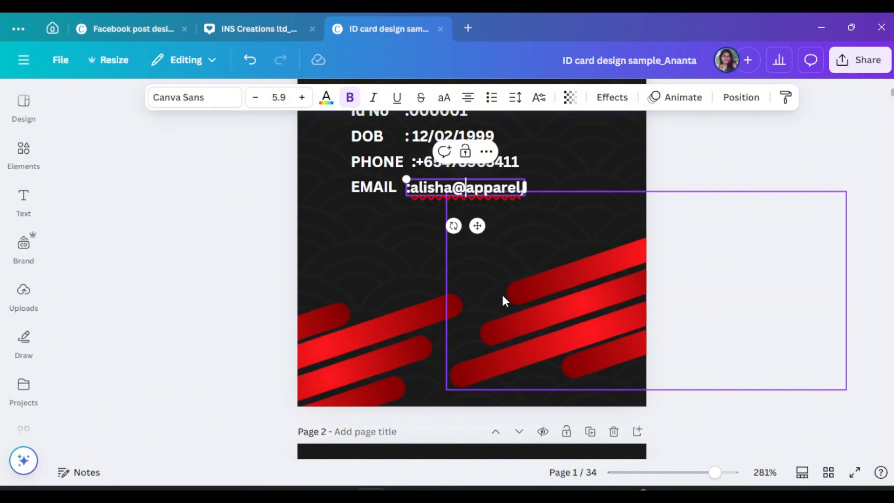
pyautogui.press('Right')
pyautogui.press('Right')
pyautogui.press('Right')
pyautogui.press('Right')
pyautogui.press('Right')
pyautogui.press('Right')
pyautogui.press('Right')
pyautogui.press('Right')
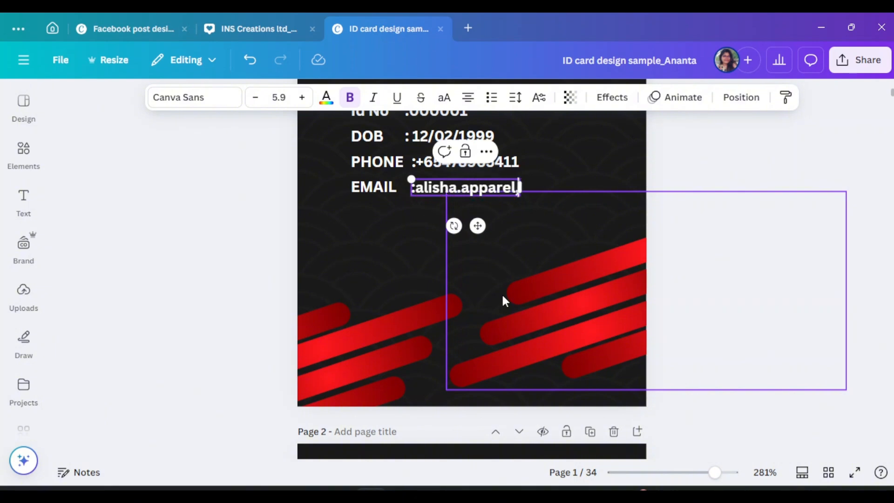
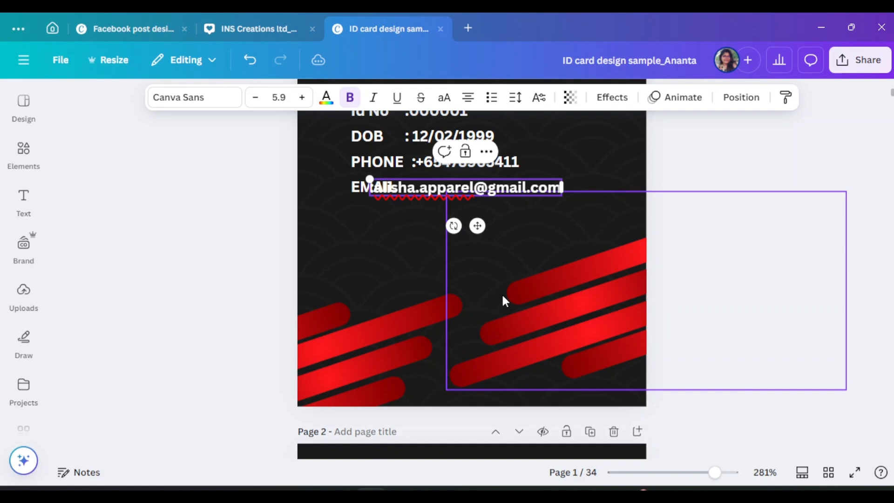
pyautogui.click(682, 191)
pyautogui.moveTo(528, 191)
pyautogui.mouseDown()
pyautogui.moveTo(552, 196)
pyautogui.moveTo(544, 196)
pyautogui.mouseUp()
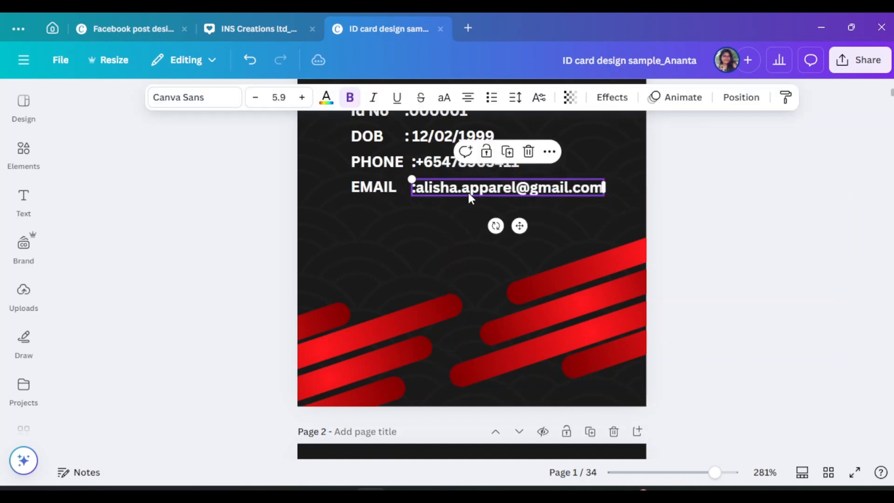
# Add a space after the colon in the phone value
pyautogui.scroll(3, 420, 189)
pyautogui.click(431, 298)
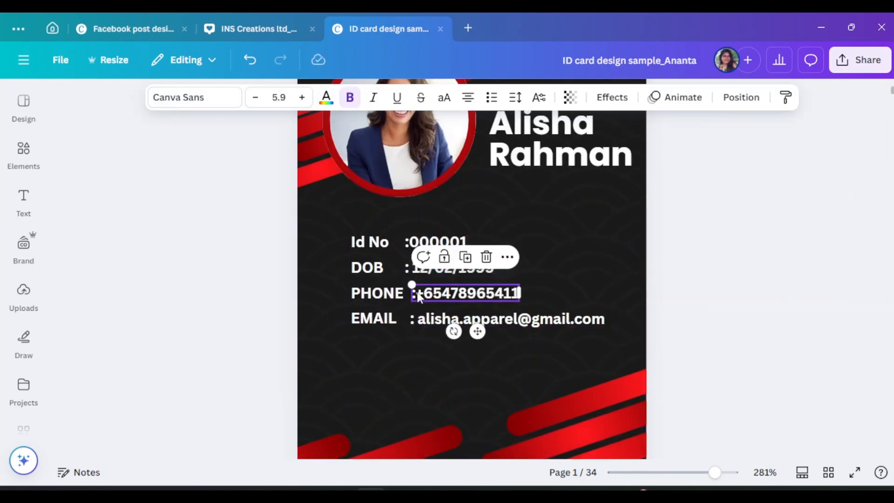
pyautogui.click(411, 243)
pyautogui.click(411, 243)
# Select the four detail values and nudge them slightly right
pyautogui.click(450, 255)
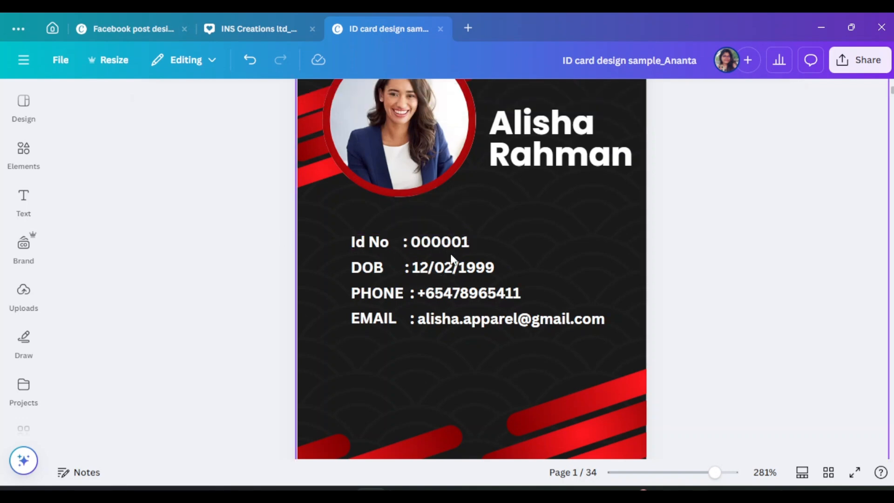
pyautogui.moveTo(441, 244); pyautogui.dragTo(448, 245)
pyautogui.keyDown('shift'); pyautogui.click(450, 266); pyautogui.keyUp('shift')
pyautogui.keyDown('shift'); pyautogui.click(458, 294); pyautogui.keyUp('shift')
pyautogui.keyDown('shift'); pyautogui.click(461, 319); pyautogui.keyUp('shift')
pyautogui.click(737, 103)
pyautogui.click(197, 297)
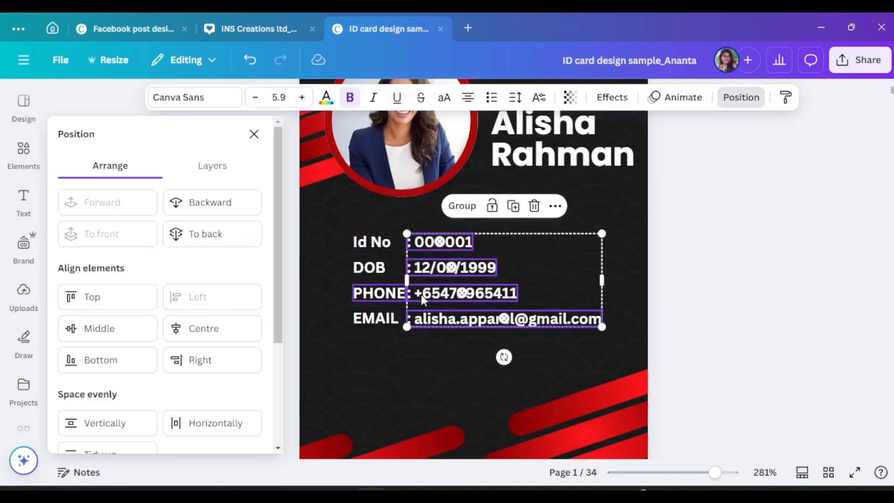
pyautogui.moveTo(499, 293); pyautogui.dragTo(506, 292)
# Set the four values to Poppins Regular and align their left edges
pyautogui.click(194, 97)
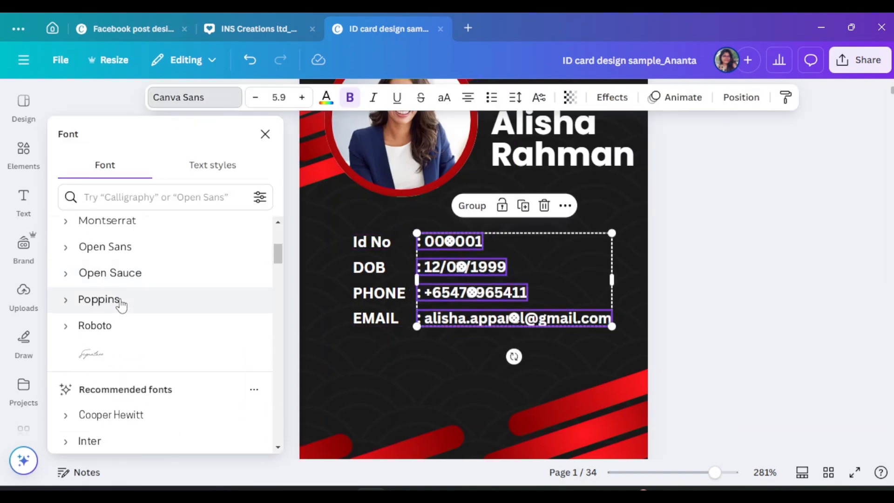
pyautogui.click(112, 300)
pyautogui.click(737, 98)
pyautogui.click(228, 299)
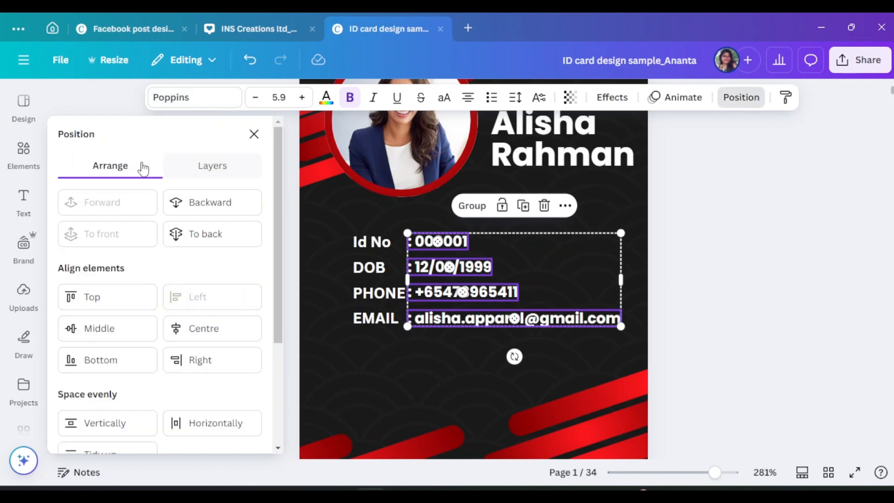
pyautogui.click(191, 97)
pyautogui.click(111, 309)
pyautogui.scroll(-3, 121, 298)
pyautogui.click(132, 278)
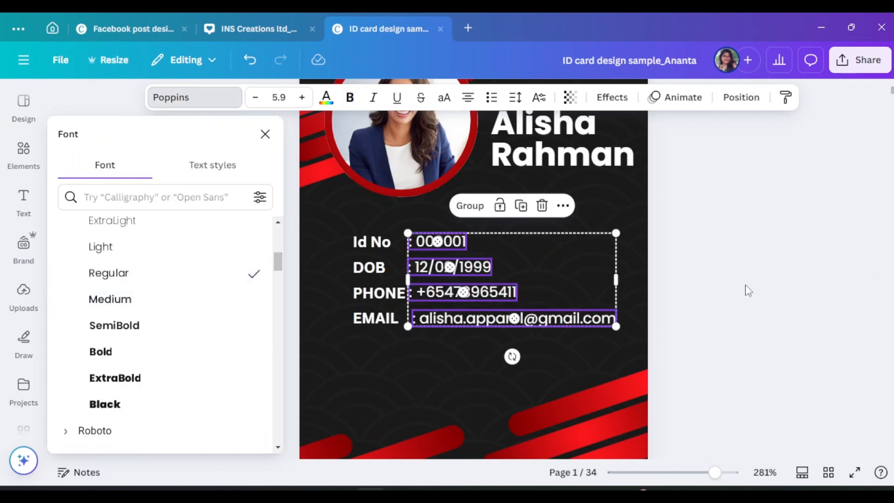
pyautogui.click(748, 290)
# Select the four labels and bring up their arrangement options
pyautogui.click(427, 285)
pyautogui.click(626, 339)
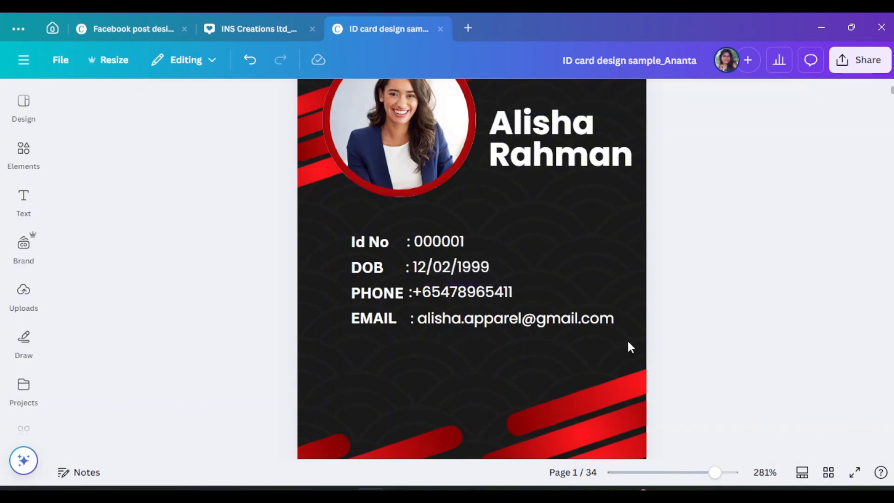
pyautogui.click(528, 323)
pyautogui.click(361, 240)
pyautogui.keyDown('shift'); pyautogui.click(367, 267); pyautogui.keyUp('shift')
pyautogui.keyDown('shift'); pyautogui.click(376, 292); pyautogui.keyUp('shift')
pyautogui.keyDown('shift'); pyautogui.click(373, 318); pyautogui.keyUp('shift')
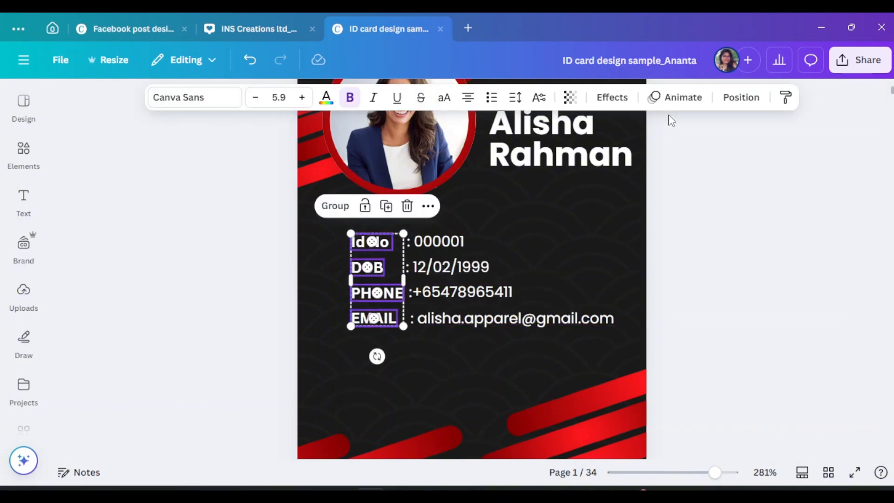
pyautogui.click(741, 97)
# Middle-align each label with its value in the Id No, DOB, PHONE and EMAIL rows
pyautogui.click(439, 241)
pyautogui.click(372, 241)
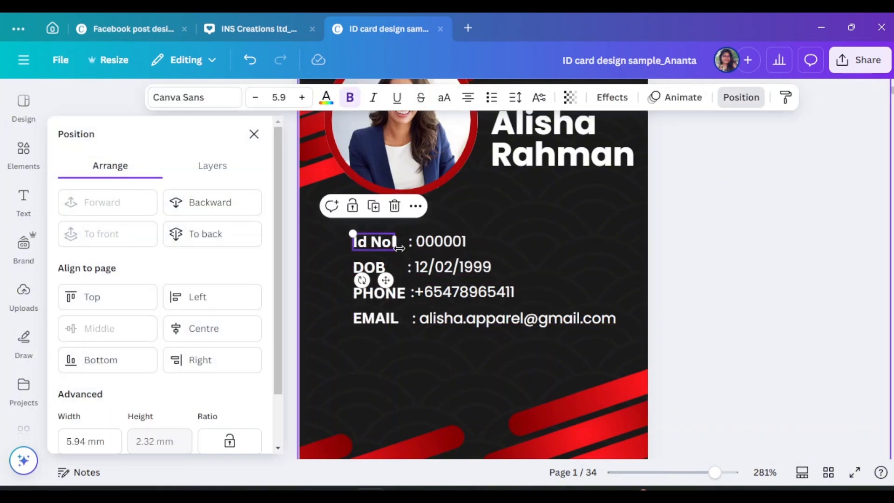
pyautogui.keyDown('shift'); pyautogui.click(440, 241); pyautogui.keyUp('shift')
pyautogui.moveTo(390, 271); pyautogui.dragTo(430, 273)
pyautogui.click(114, 331)
pyautogui.moveTo(327, 289); pyautogui.dragTo(433, 303)
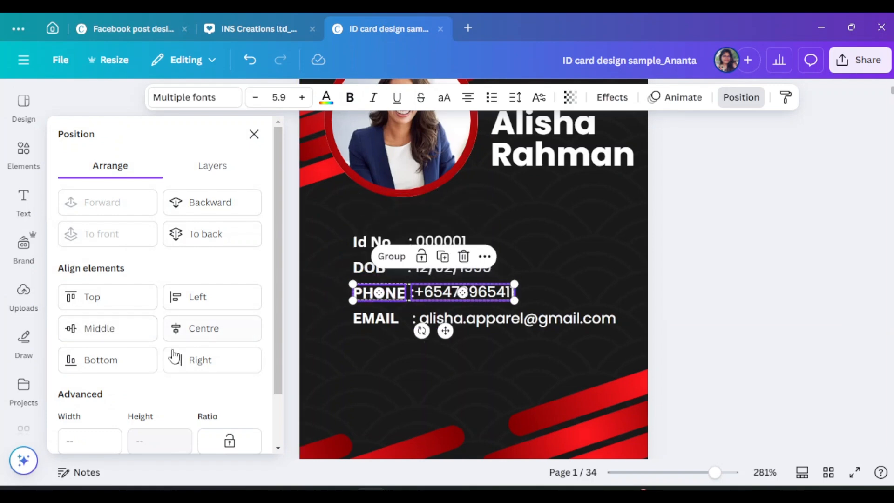
pyautogui.click(114, 331)
pyautogui.moveTo(334, 328); pyautogui.dragTo(438, 319)
pyautogui.click(112, 337)
pyautogui.click(720, 316)
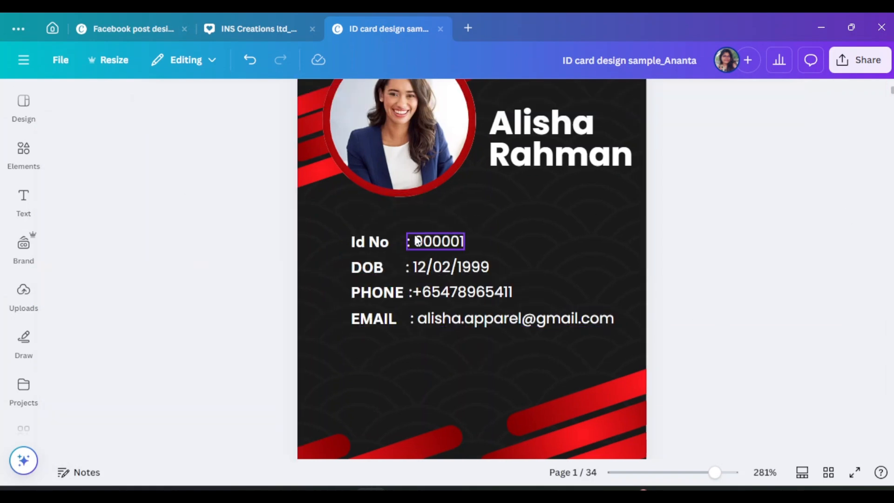
# Undo an accidental portrait move, then left-align the four values into one column
pyautogui.moveTo(439, 213); pyautogui.dragTo(449, 264)
pyautogui.hotkey('ctrl', 'z')
pyautogui.moveTo(543, 219); pyautogui.dragTo(458, 342)
pyautogui.click(489, 219)
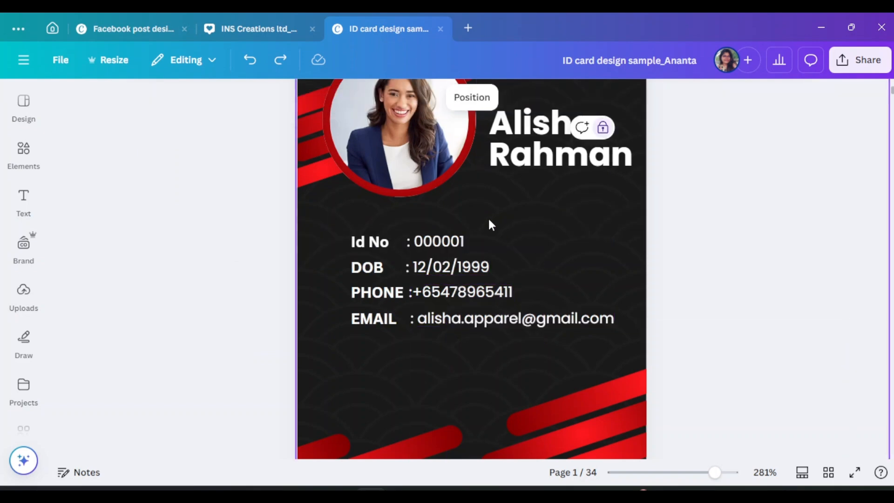
pyautogui.moveTo(490, 215); pyautogui.dragTo(447, 313)
pyautogui.click(514, 240)
pyautogui.moveTo(515, 241); pyautogui.dragTo(461, 299)
pyautogui.click(740, 97)
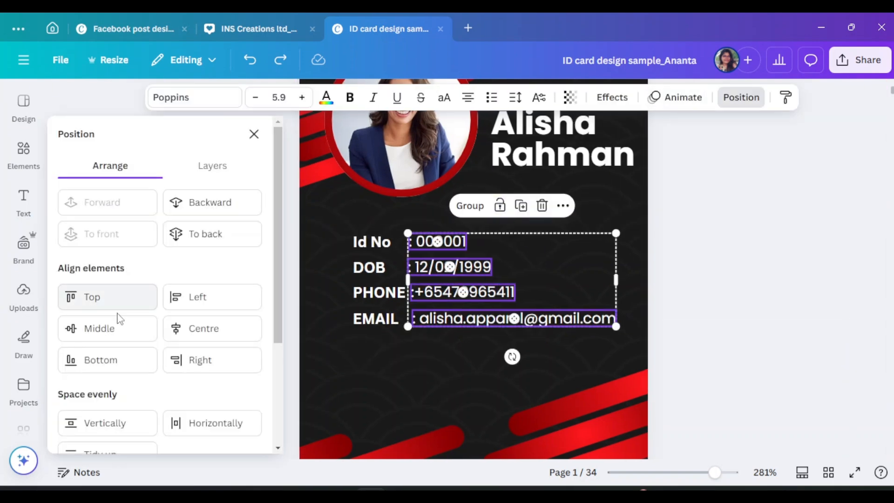
pyautogui.click(205, 297)
pyautogui.click(702, 312)
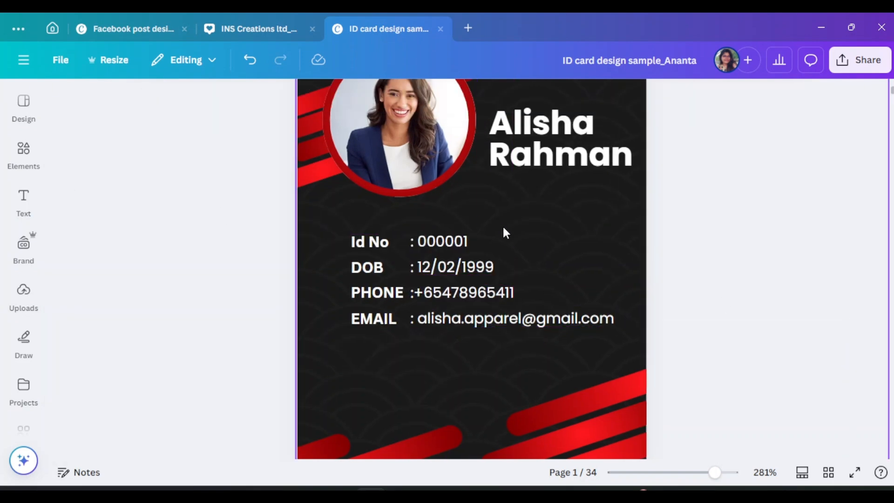
pyautogui.scroll(-1, 740, 365)
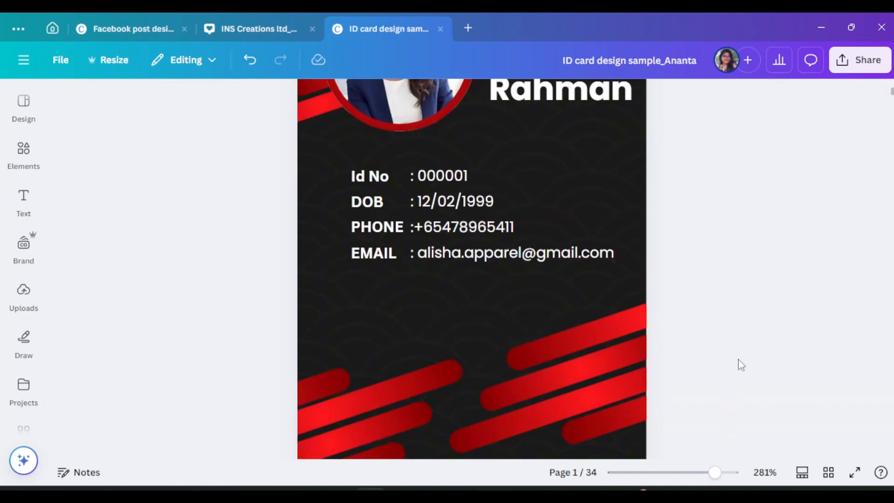
pyautogui.scroll(3, 741, 364)
pyautogui.scroll(-3, 740, 364)
pyautogui.scroll(1, 742, 362)
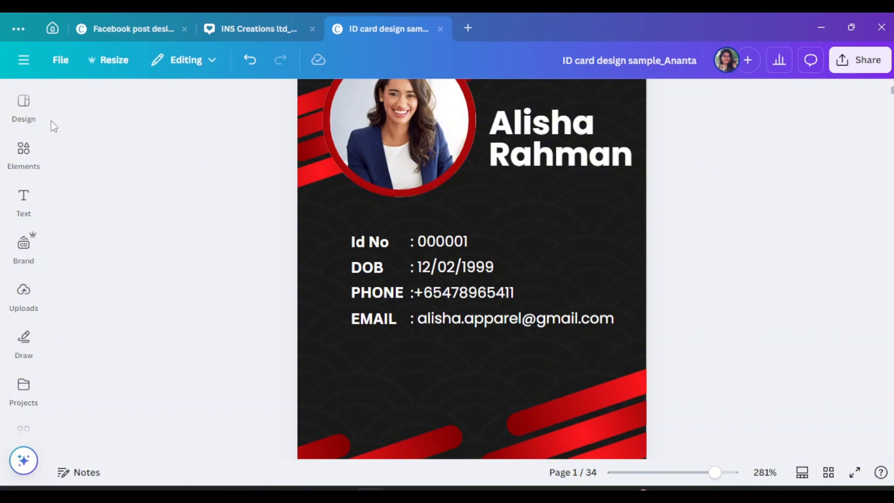
pyautogui.click(23, 200)
pyautogui.click(24, 200)
pyautogui.scroll(-1, 698, 192)
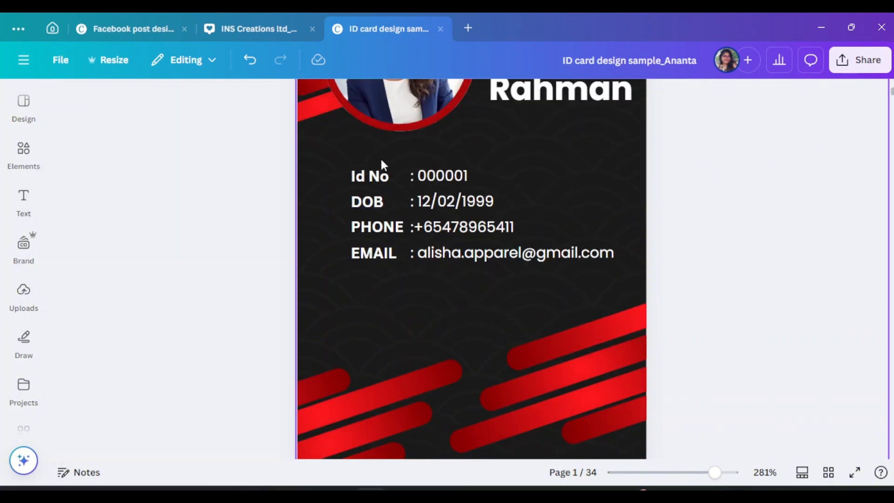
pyautogui.scroll(2, 381, 161)
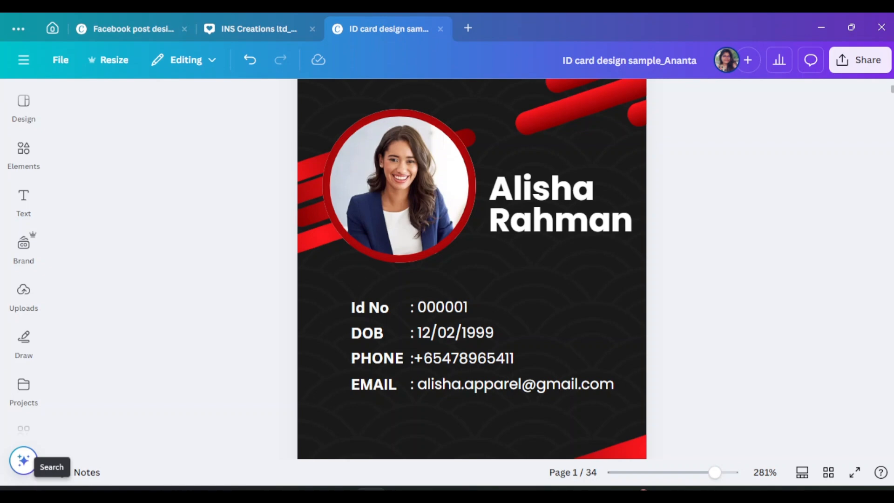
pyautogui.click(311, 214)
# Try a line from an Elements search for 'line' above the name, then delete it
pyautogui.click(774, 224)
pyautogui.scroll(1, 803, 279)
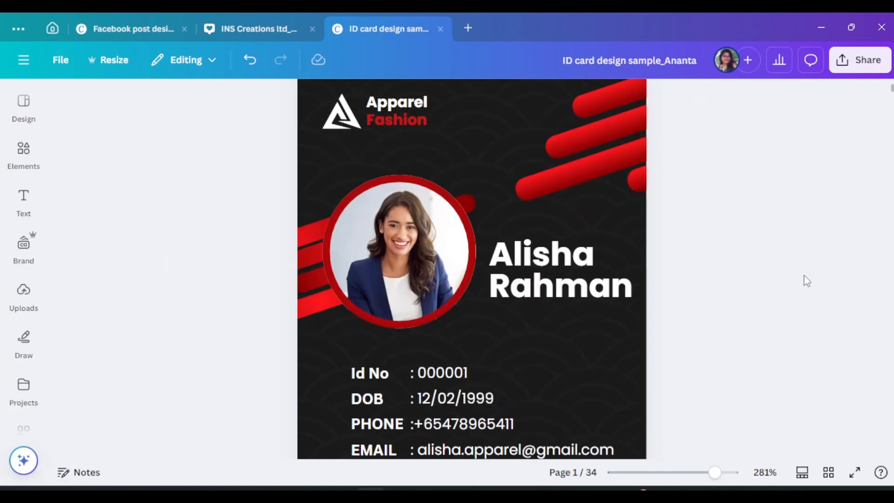
pyautogui.click(576, 278)
pyautogui.scroll(1, 668, 197)
pyautogui.click(632, 188)
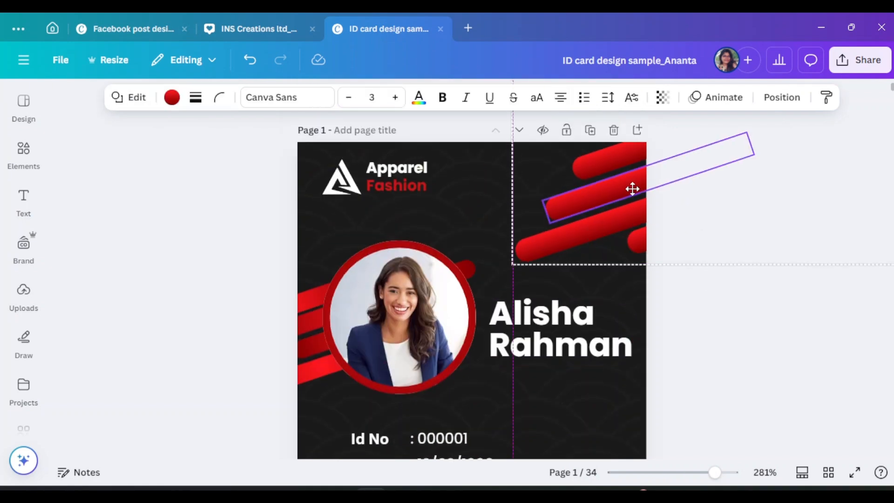
pyautogui.click(745, 350)
pyautogui.scroll(-1, 746, 353)
pyautogui.click(576, 282)
pyautogui.click(23, 154)
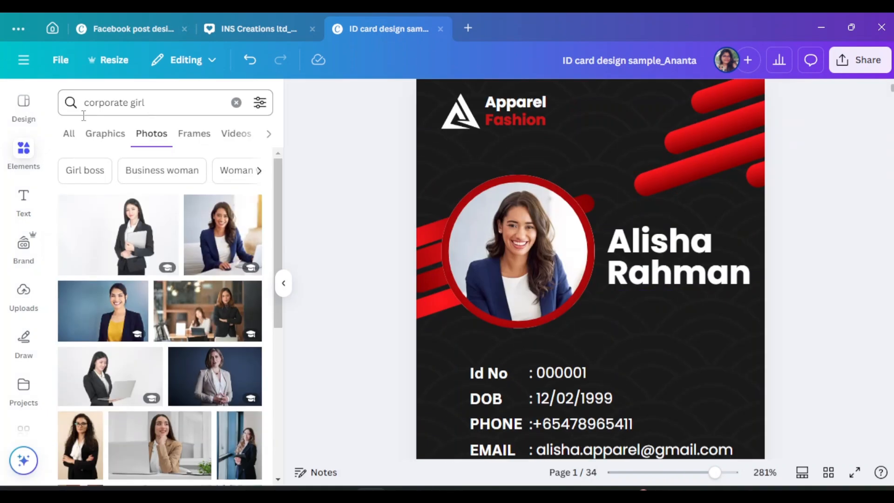
pyautogui.click(70, 111)
pyautogui.write('line')
pyautogui.click(153, 160)
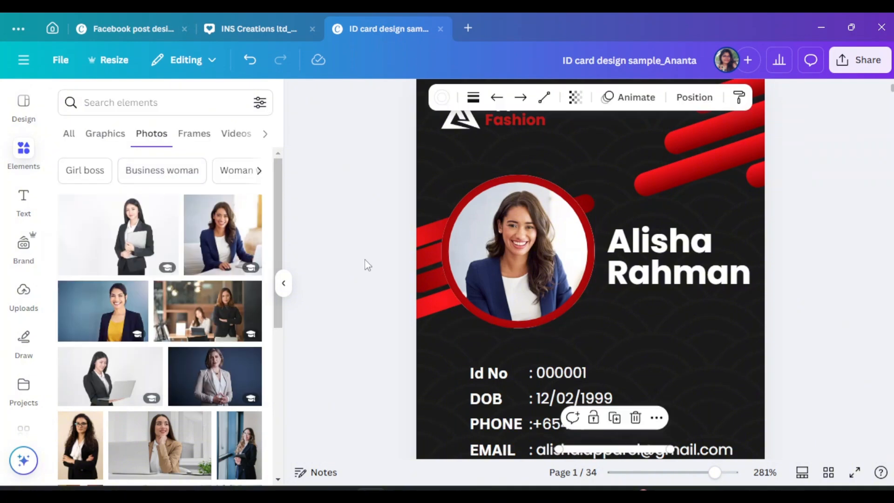
pyautogui.scroll(-3, 692, 330)
pyautogui.moveTo(619, 253); pyautogui.dragTo(627, 199)
pyautogui.press('Delete')
# Add a square shape and stretch it into a thin bar spanning under the name
pyautogui.click(144, 108)
pyautogui.press('BackSpace')
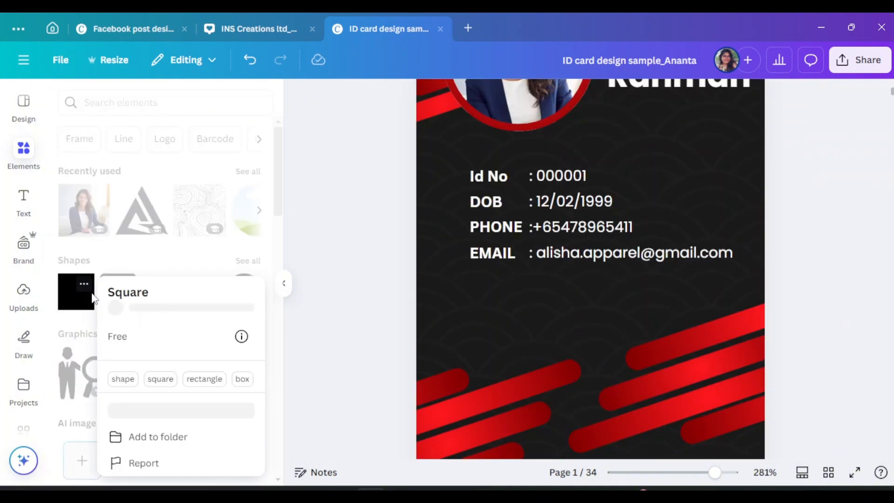
pyautogui.click(76, 291)
pyautogui.click(284, 283)
pyautogui.moveTo(473, 226); pyautogui.dragTo(472, 124)
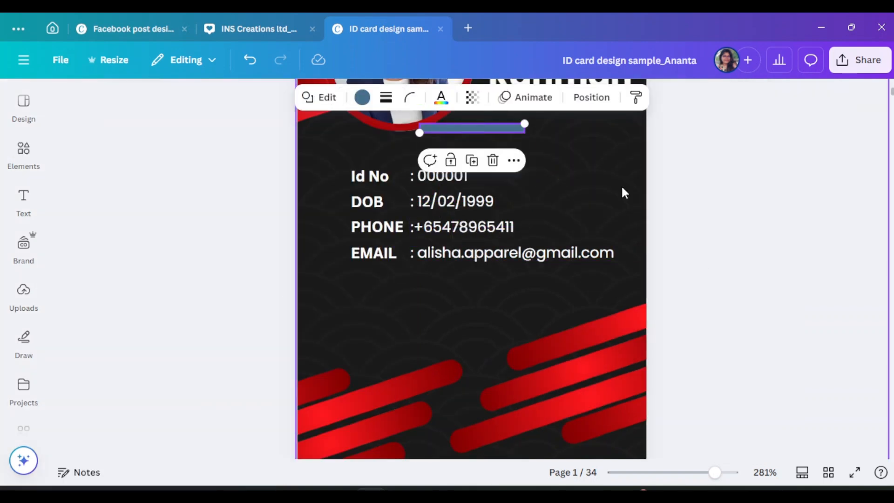
pyautogui.scroll(3, 621, 189)
pyautogui.moveTo(518, 253); pyautogui.dragTo(547, 229)
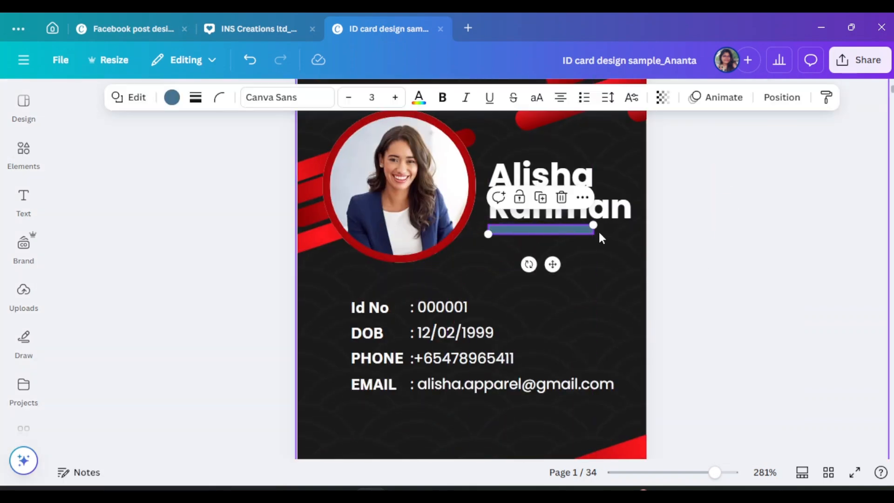
pyautogui.click(725, 472)
pyautogui.moveTo(643, 203); pyautogui.dragTo(702, 204)
# Colour the bar under the name red
pyautogui.click(522, 164)
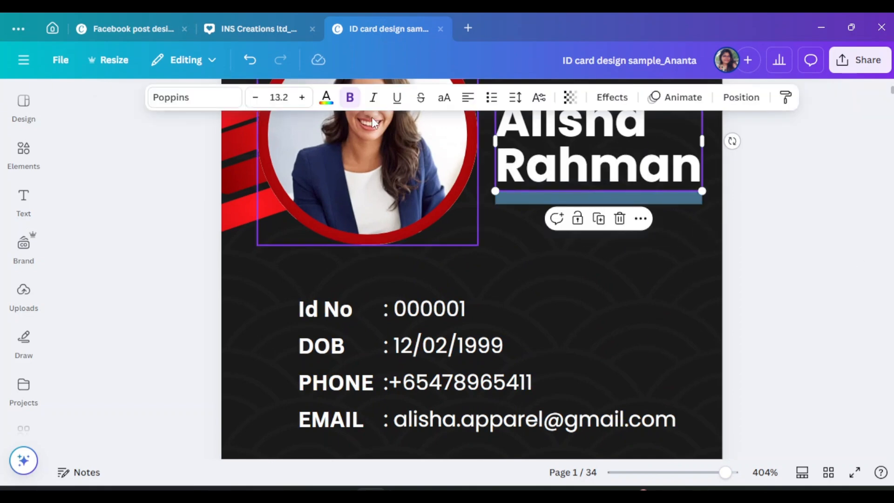
pyautogui.click(326, 98)
pyautogui.scroll(-3, 181, 298)
pyautogui.click(739, 192)
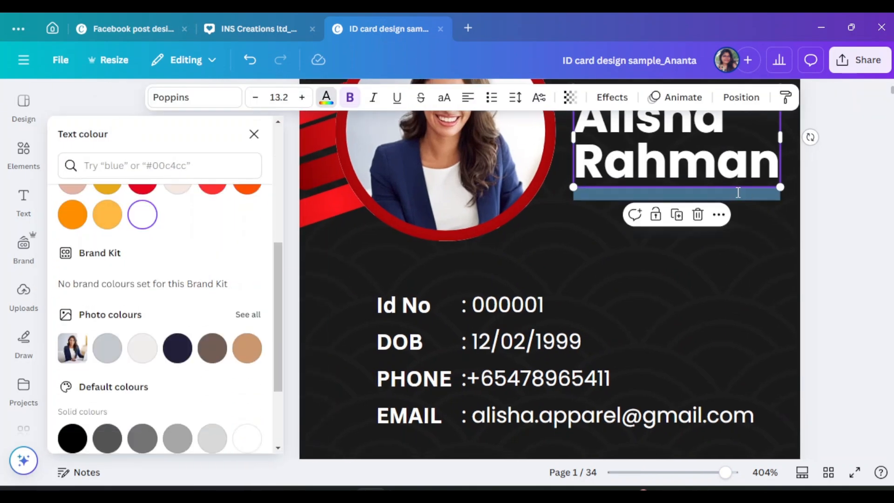
pyautogui.click(615, 197)
pyautogui.click(172, 97)
pyautogui.scroll(-3, 166, 280)
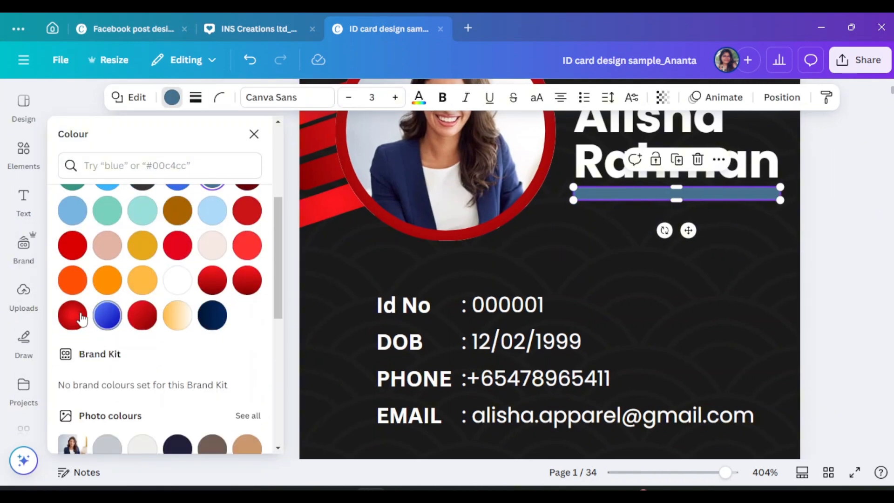
pyautogui.click(73, 316)
pyautogui.click(254, 134)
# Shift the red bar lower and left, then delete it
pyautogui.click(599, 172)
pyautogui.click(599, 193)
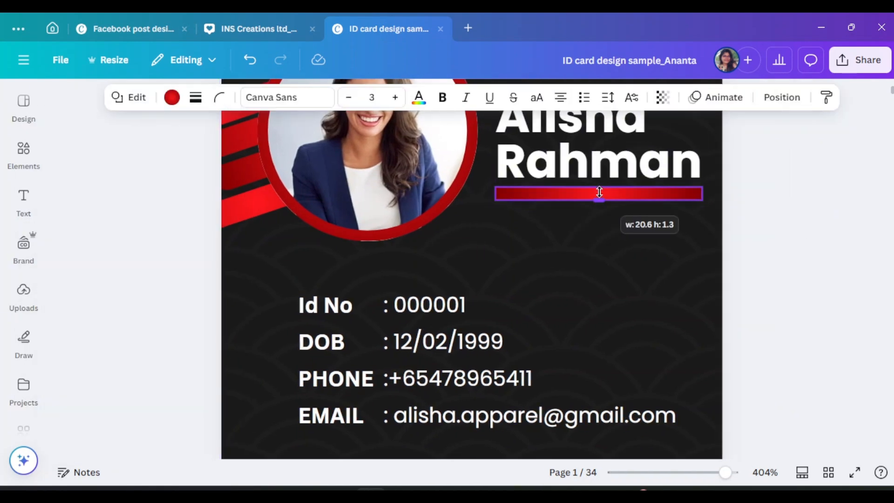
pyautogui.scroll(2, 816, 407)
pyautogui.moveTo(743, 304); pyautogui.dragTo(724, 303)
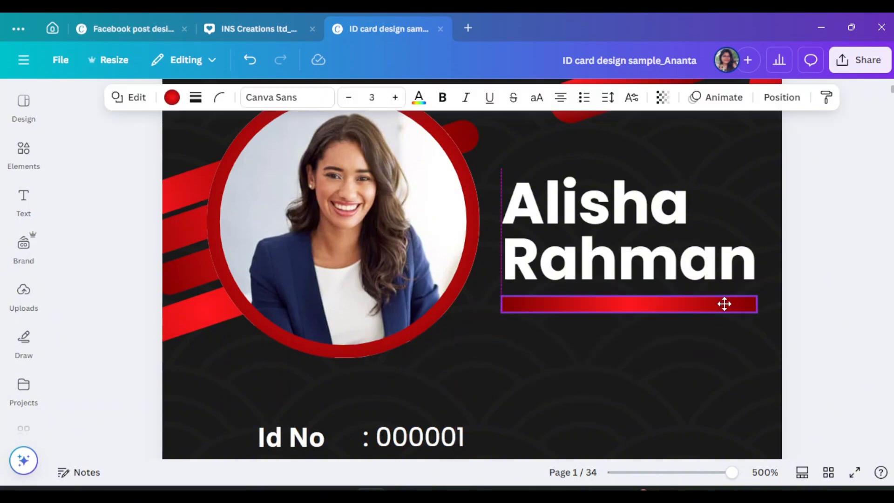
pyautogui.click(648, 266)
# Add a plain line from an Elements search for 'line' under the name
pyautogui.click(24, 154)
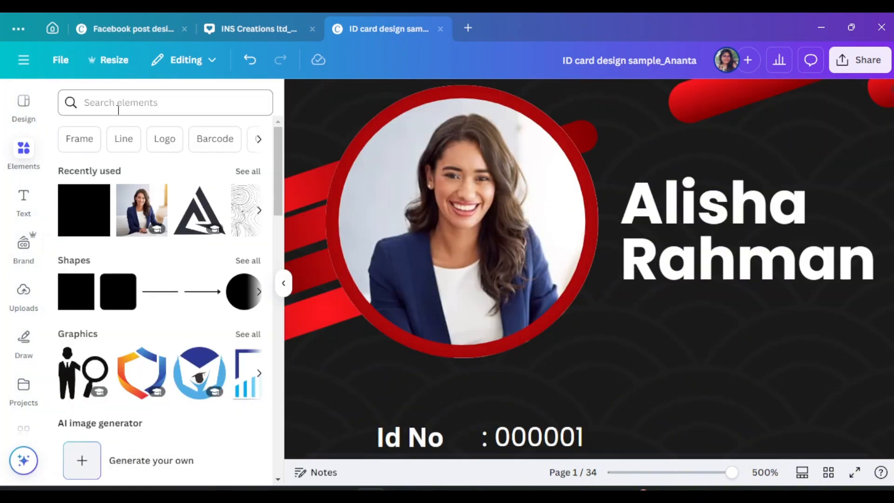
pyautogui.click(115, 103)
pyautogui.write('line')
pyautogui.click(118, 160)
pyautogui.click(283, 283)
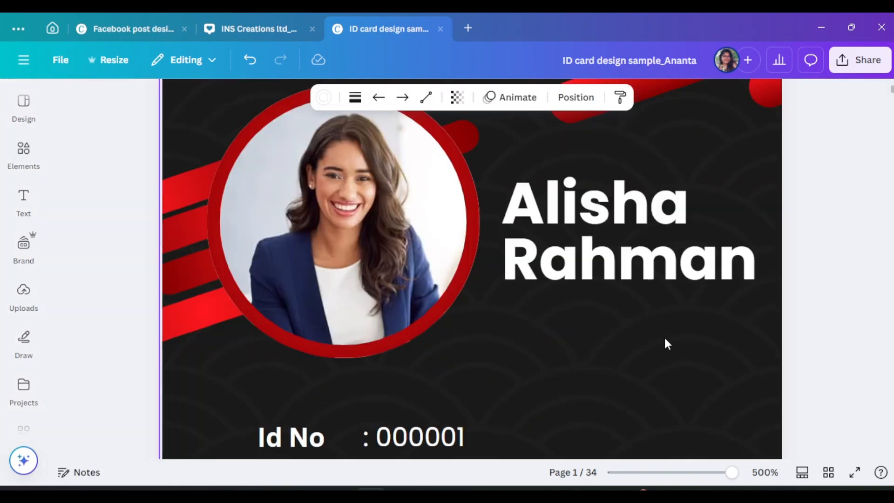
pyautogui.scroll(-5, 664, 336)
pyautogui.scroll(4, 635, 242)
# Set the line weight to 2 and its colour to red
pyautogui.click(362, 99)
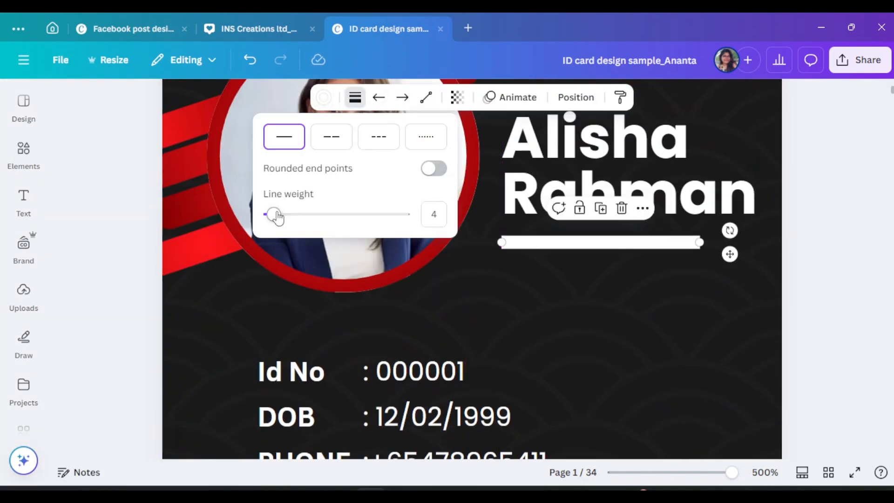
pyautogui.write('2')
pyautogui.click(323, 97)
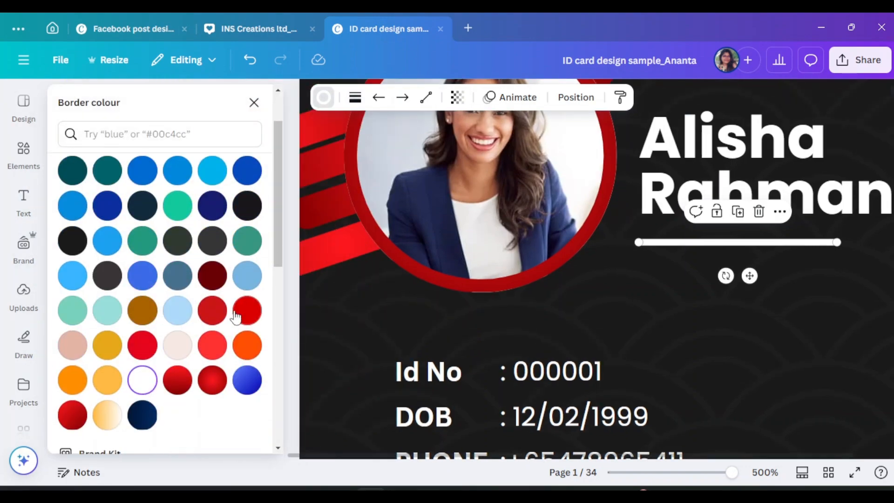
pyautogui.click(245, 309)
pyautogui.click(253, 99)
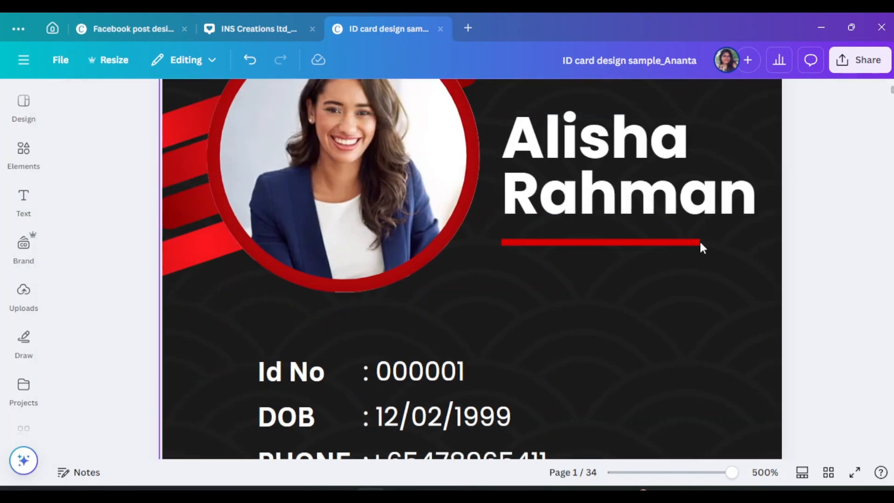
pyautogui.click(841, 256)
pyautogui.scroll(-4, 800, 263)
pyautogui.scroll(4, 824, 272)
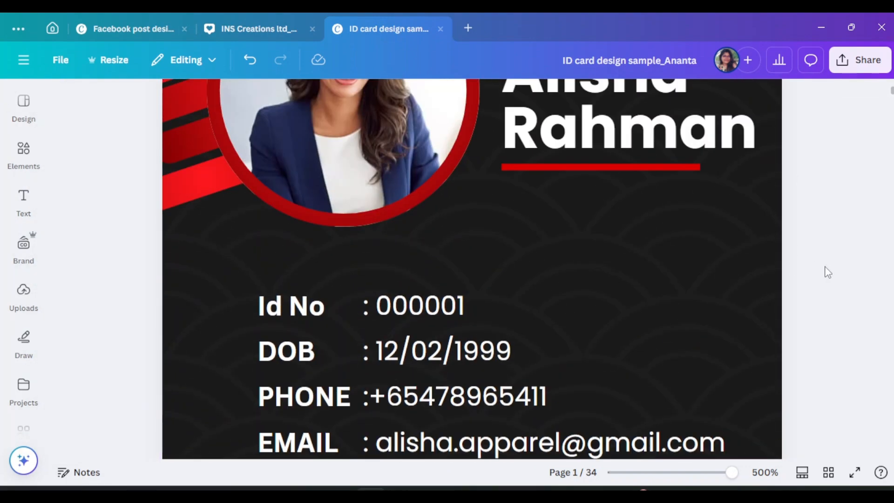
pyautogui.scroll(-3, 828, 272)
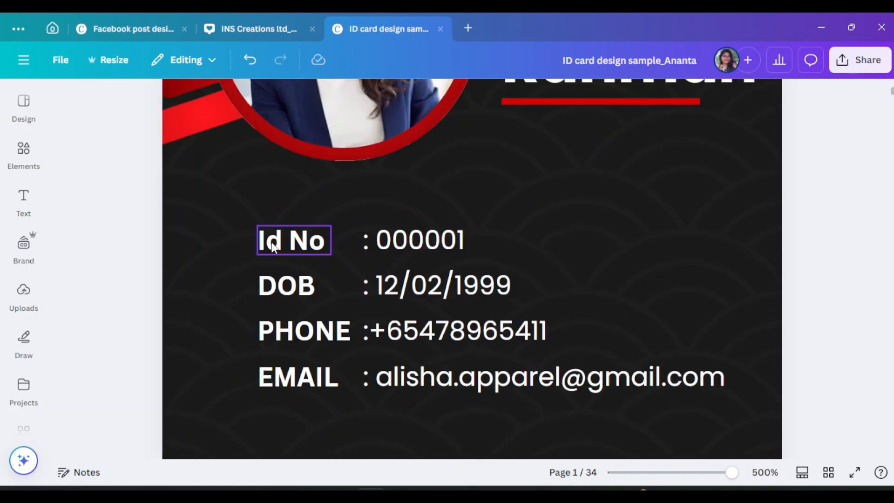
# Add a subheading text box reading 'Fashion Designer'
pyautogui.scroll(3, 769, 232)
pyautogui.click(726, 198)
pyautogui.moveTo(758, 223); pyautogui.dragTo(748, 217)
pyautogui.moveTo(645, 229); pyautogui.dragTo(644, 220)
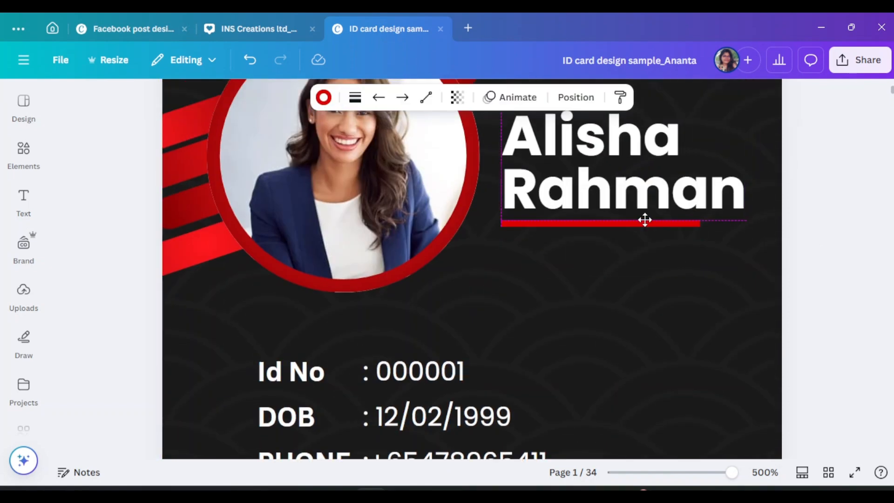
pyautogui.click(23, 200)
pyautogui.click(140, 293)
pyautogui.click(281, 281)
pyautogui.doubleClick(623, 298)
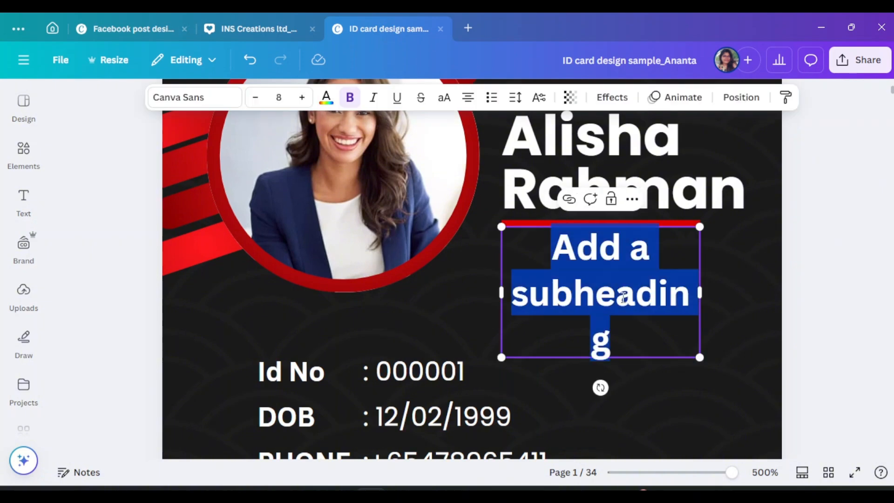
pyautogui.write('Fashion ')
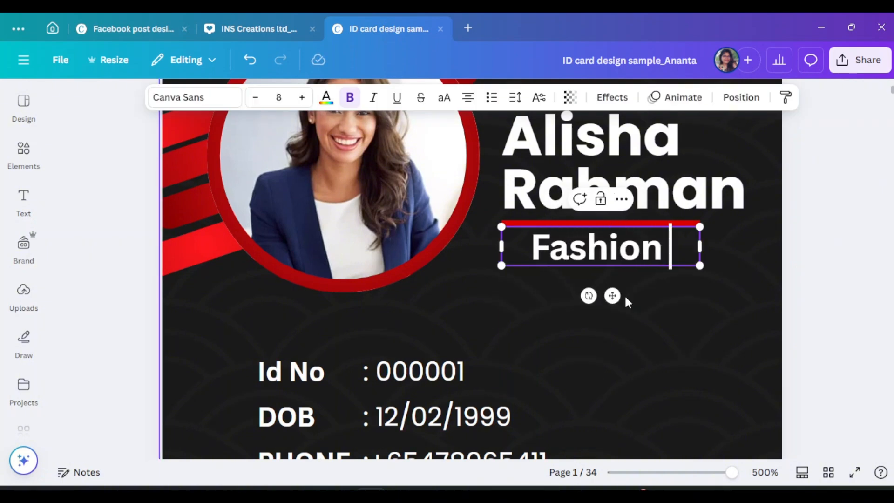
pyautogui.write('Designer')
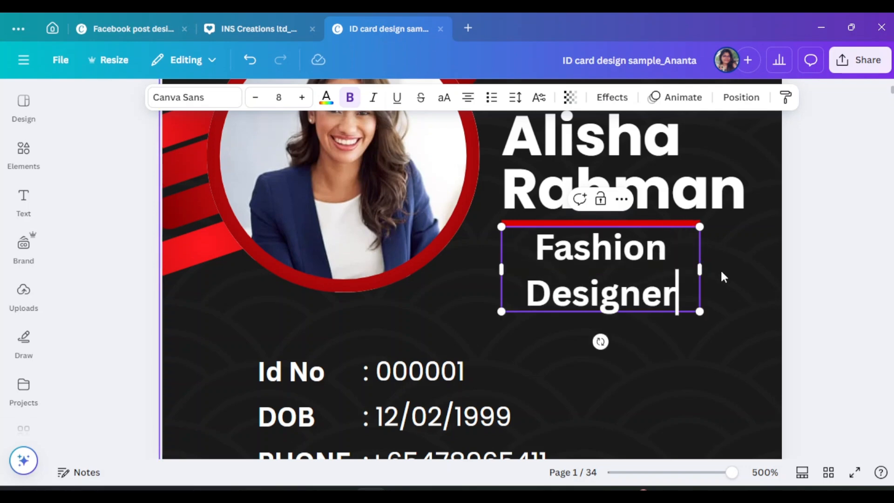
# Widen 'Fashion Designer' to one line and place it just below the red line
pyautogui.moveTo(700, 269); pyautogui.dragTo(758, 244)
pyautogui.click(835, 269)
pyautogui.click(750, 246)
pyautogui.click(814, 261)
pyautogui.moveTo(685, 256); pyautogui.dragTo(684, 262)
pyautogui.click(833, 279)
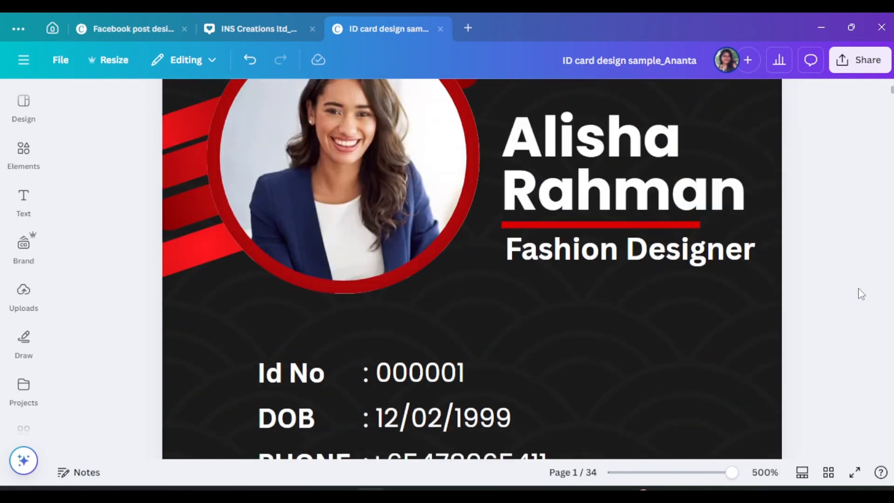
pyautogui.scroll(2, 590, 320)
pyautogui.scroll(-10, 590, 319)
pyautogui.scroll(10, 590, 320)
# Change the 'Fashion Designer' font to Poppins Regular and zoom out to see the card
pyautogui.click(633, 319)
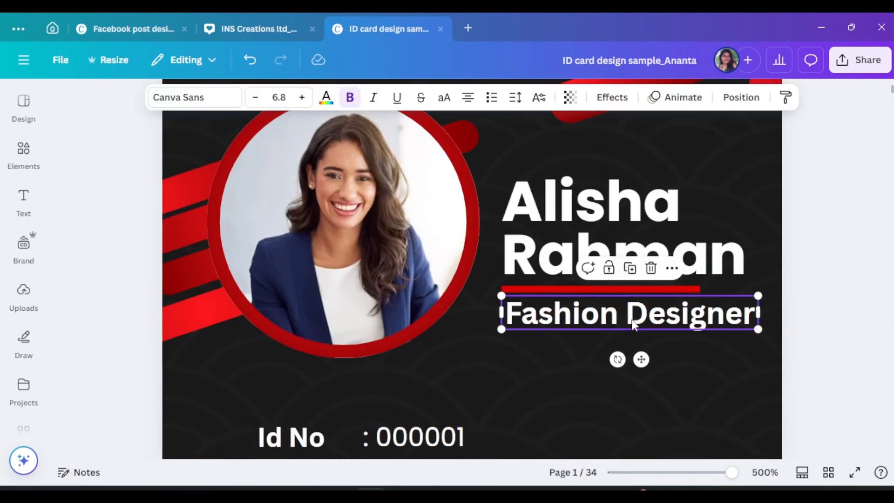
pyautogui.moveTo(733, 473); pyautogui.dragTo(715, 472)
pyautogui.scroll(-4, 743, 405)
pyautogui.scroll(5, 742, 404)
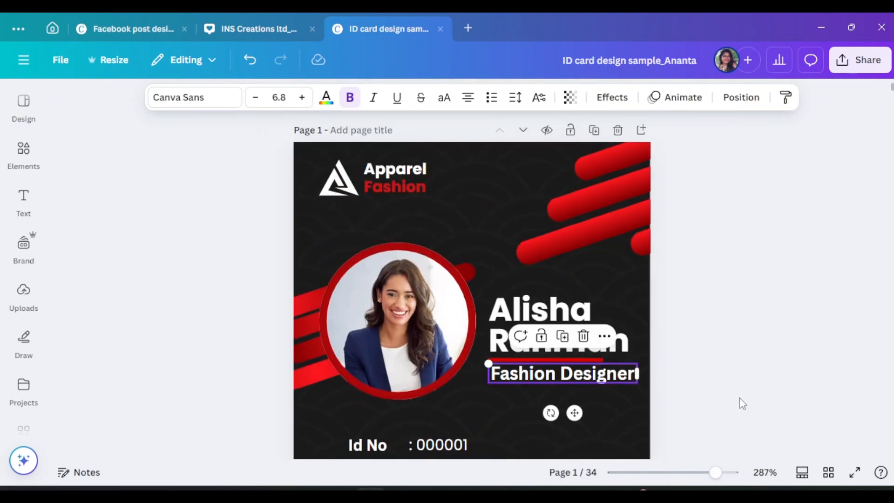
pyautogui.click(158, 98)
pyautogui.scroll(-4, 93, 316)
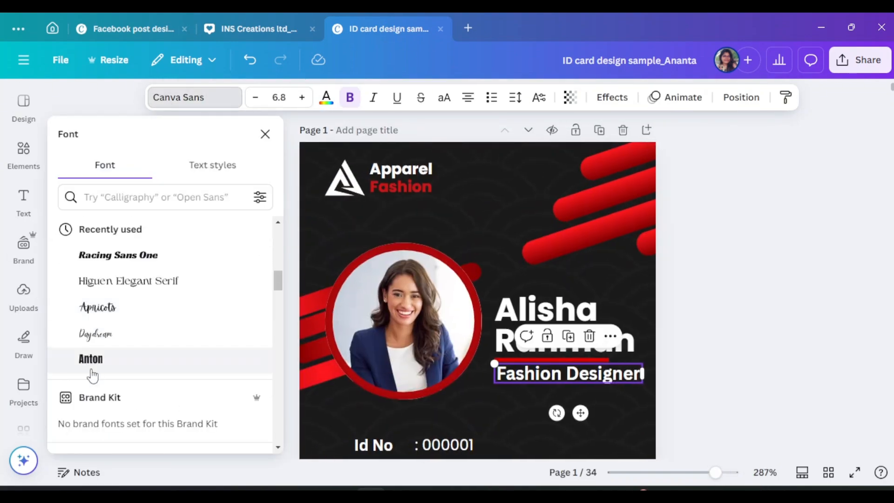
pyautogui.scroll(4, 93, 354)
pyautogui.scroll(3, 88, 340)
pyautogui.click(82, 300)
pyautogui.click(93, 340)
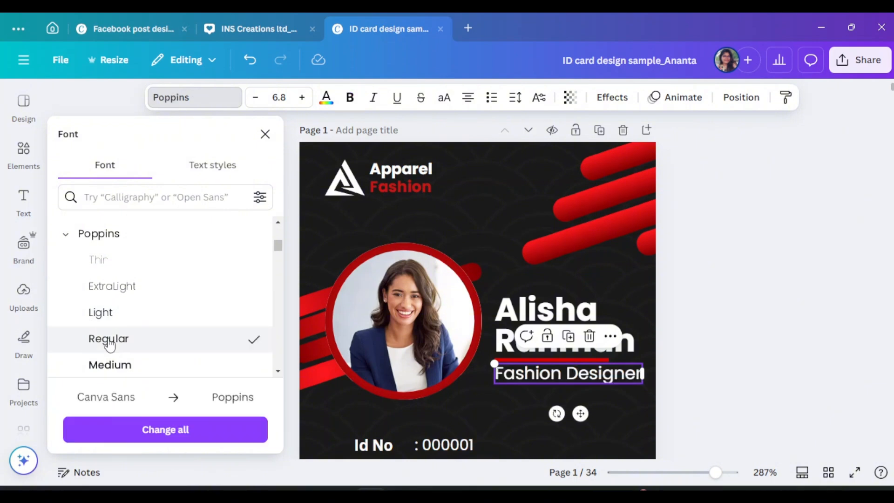
pyautogui.press('Escape')
pyautogui.scroll(-3, 688, 298)
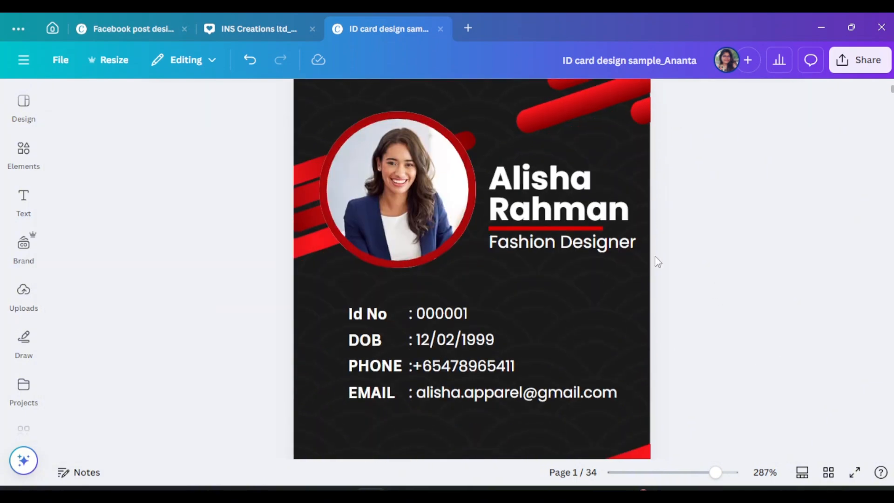
pyautogui.click(691, 269)
pyautogui.scroll(-4, 715, 305)
pyautogui.moveTo(703, 472); pyautogui.dragTo(690, 473)
pyautogui.scroll(2, 572, 187)
# Put the red stripe group on page 2, rotated -180° at the bottom-left
pyautogui.click(546, 188)
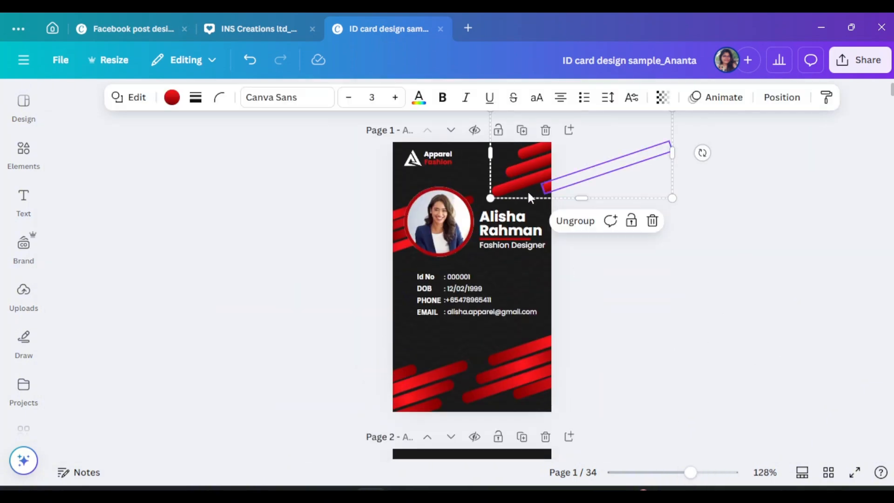
pyautogui.moveTo(532, 192); pyautogui.dragTo(451, 373)
pyautogui.scroll(-7, 534, 198)
pyautogui.click(537, 215)
pyautogui.click(536, 199)
pyautogui.moveTo(494, 393); pyautogui.dragTo(494, 302)
pyautogui.moveTo(520, 341); pyautogui.dragTo(435, 380)
pyautogui.click(675, 331)
pyautogui.scroll(4, 539, 298)
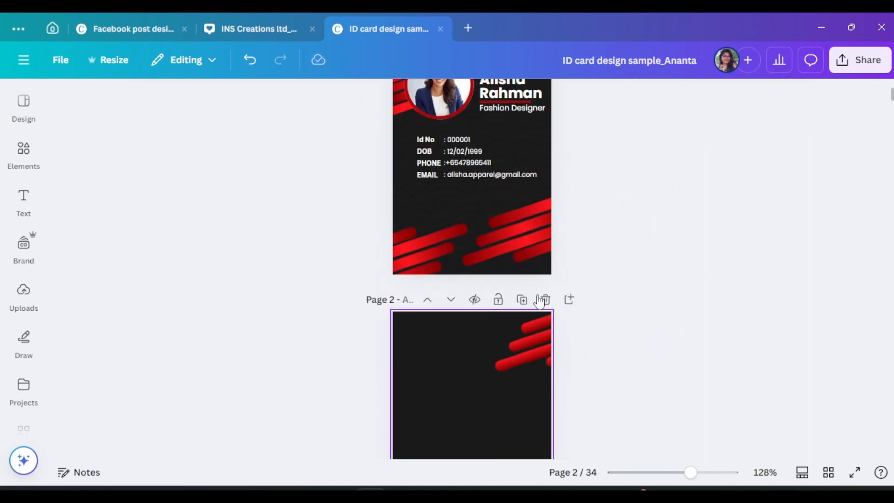
# Unlock page 1's background pattern image and move it onto page 2
pyautogui.click(452, 212)
pyautogui.click(537, 308)
pyautogui.click(603, 321)
pyautogui.click(428, 212)
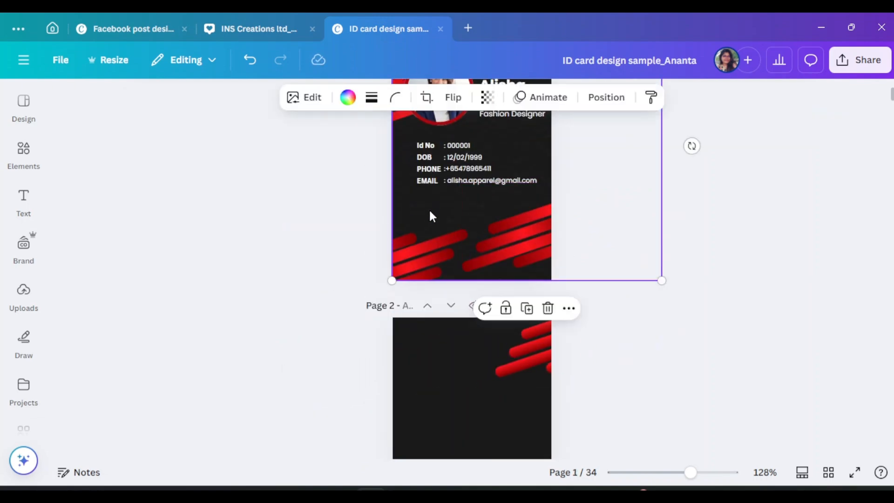
pyautogui.scroll(-5, 433, 252)
pyautogui.moveTo(430, 211); pyautogui.dragTo(426, 257)
pyautogui.click(756, 280)
pyautogui.scroll(2, 755, 281)
pyautogui.scroll(6, 757, 289)
pyautogui.scroll(-6, 749, 298)
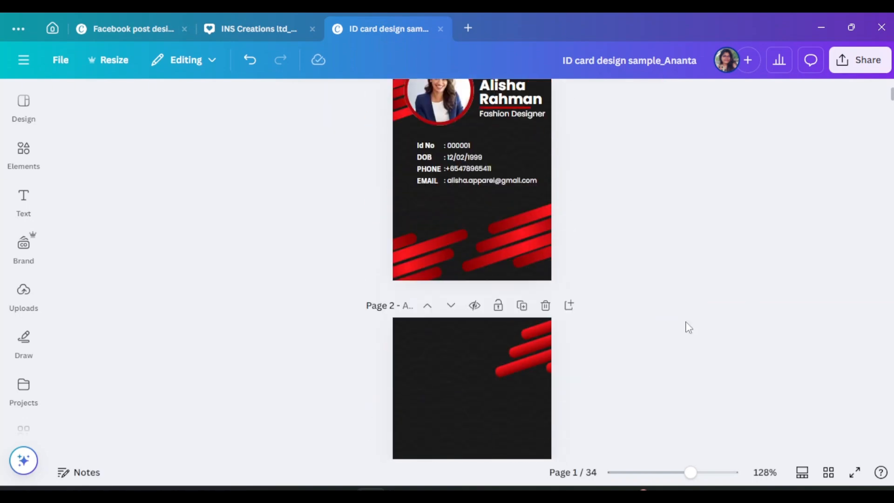
# Nudge page 2's pattern image into place and zoom to 165%
pyautogui.click(574, 325)
pyautogui.moveTo(465, 235); pyautogui.dragTo(464, 233)
pyautogui.click(693, 372)
pyautogui.moveTo(690, 472); pyautogui.dragTo(698, 472)
pyautogui.scroll(-3, 582, 269)
pyautogui.click(471, 271)
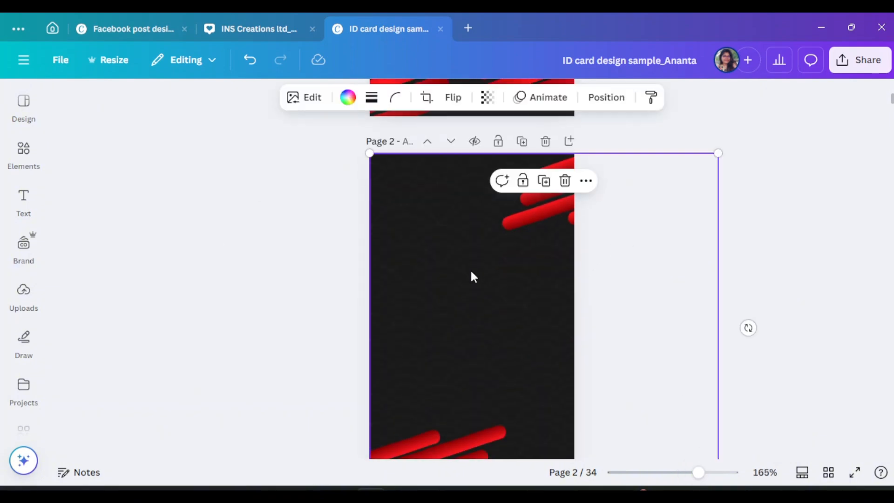
pyautogui.click(321, 216)
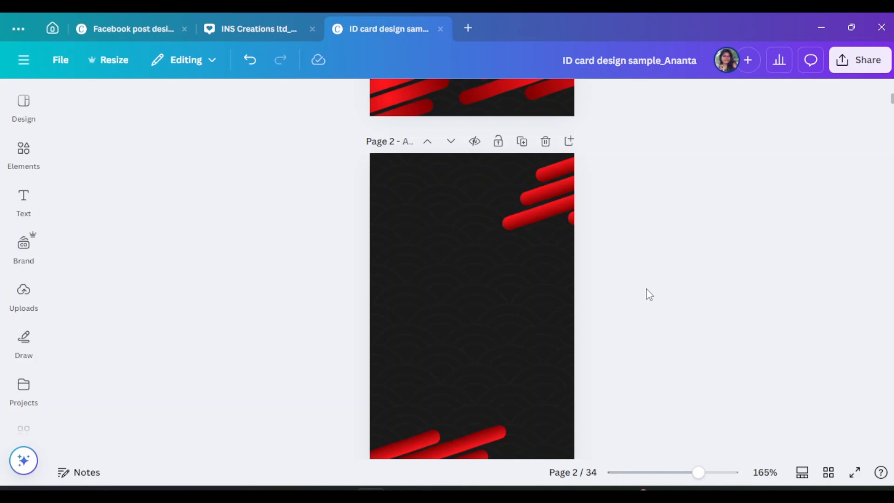
pyautogui.click(445, 294)
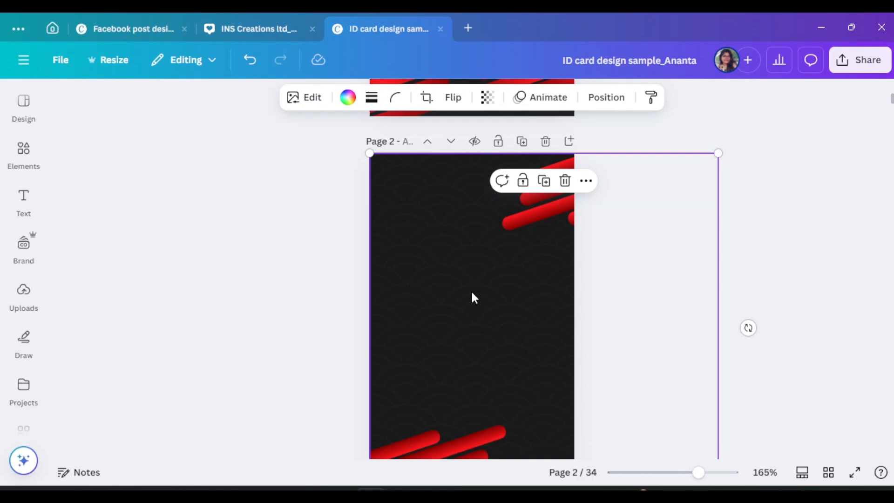
pyautogui.click(786, 294)
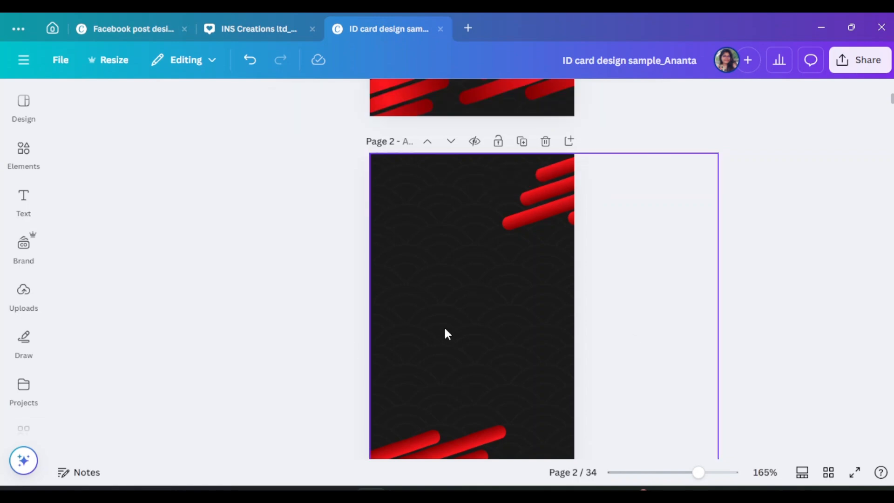
pyautogui.scroll(6, 596, 233)
# Copy the name text to page 2's top-left and retype it as 'Terms & Condition'
pyautogui.click(523, 208)
pyautogui.hotkey('ctrl', 'c')
pyautogui.scroll(-7, 523, 232)
pyautogui.hotkey('ctrl', 'v')
pyautogui.moveTo(521, 260); pyautogui.dragTo(434, 202)
pyautogui.doubleClick(435, 203)
pyautogui.write('Term')
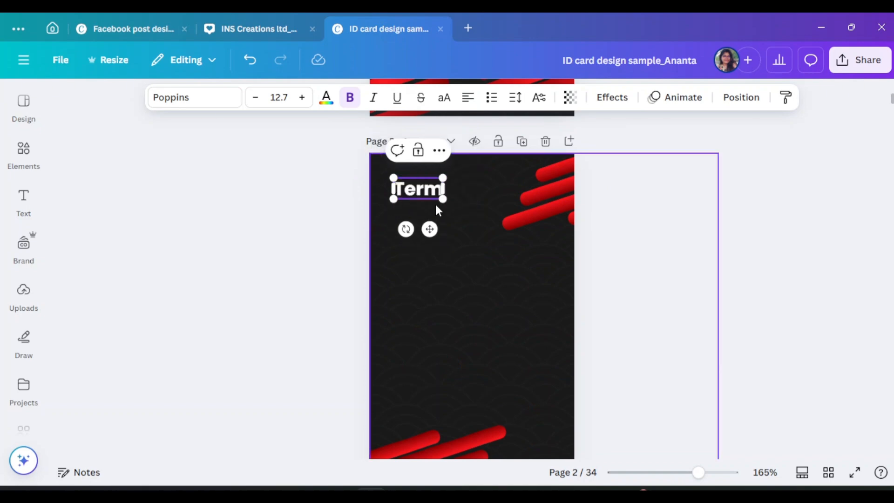
pyautogui.write('s & Condo')
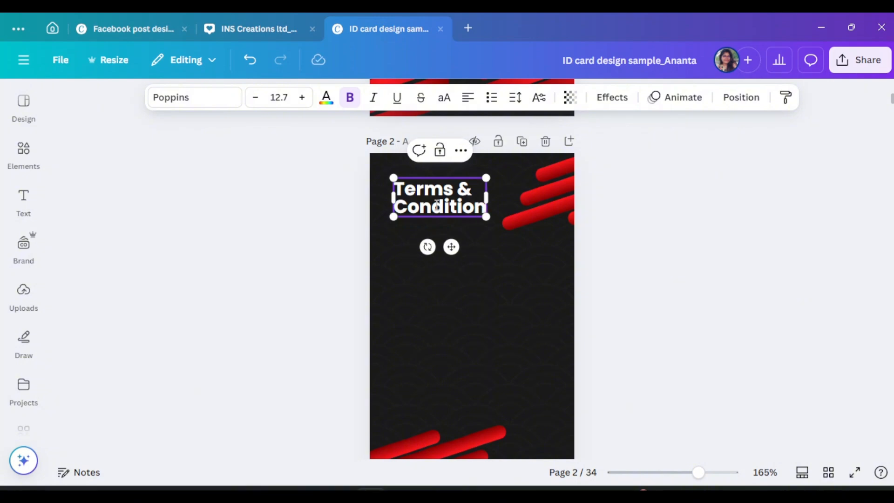
pyautogui.click(472, 236)
# Shift the heading slightly left and increase its line spacing
pyautogui.moveTo(450, 203); pyautogui.dragTo(501, 203)
pyautogui.click(769, 211)
pyautogui.click(435, 213)
pyautogui.click(519, 105)
pyautogui.click(726, 205)
pyautogui.click(639, 236)
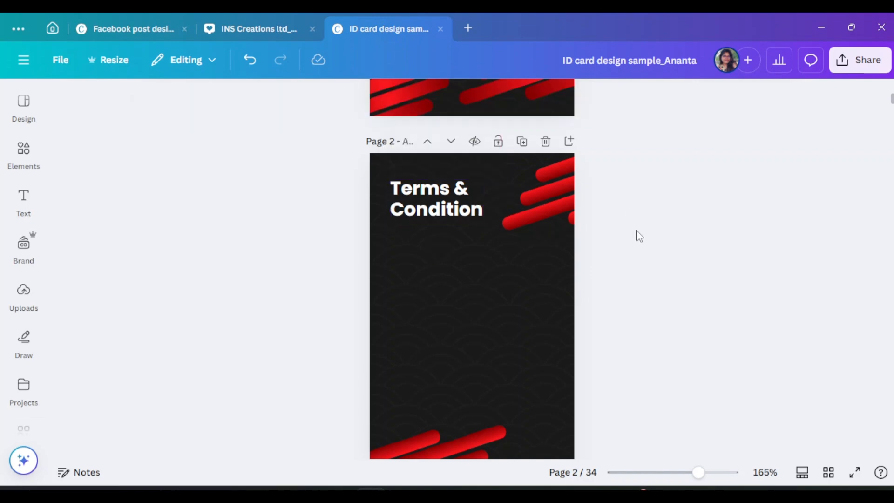
# Move the red underline from page 1 to sit beneath 'Condition' on page 2
pyautogui.scroll(6, 626, 251)
pyautogui.click(507, 220)
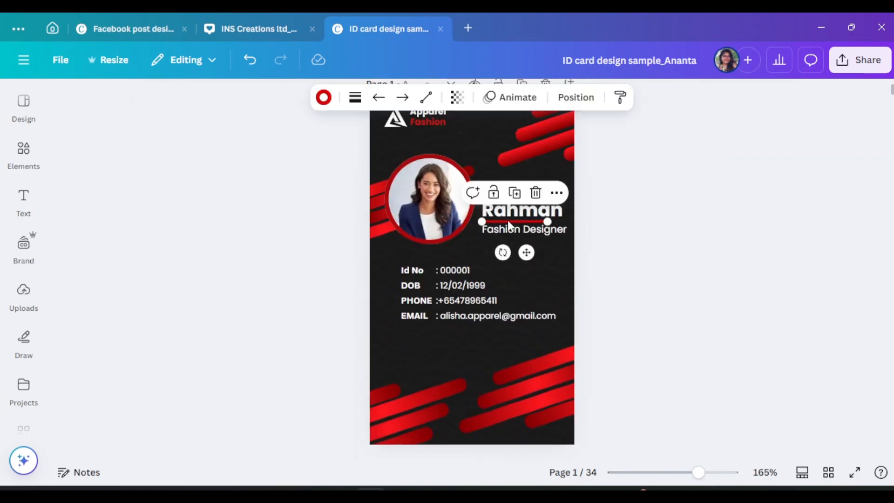
pyautogui.moveTo(507, 221); pyautogui.dragTo(419, 222)
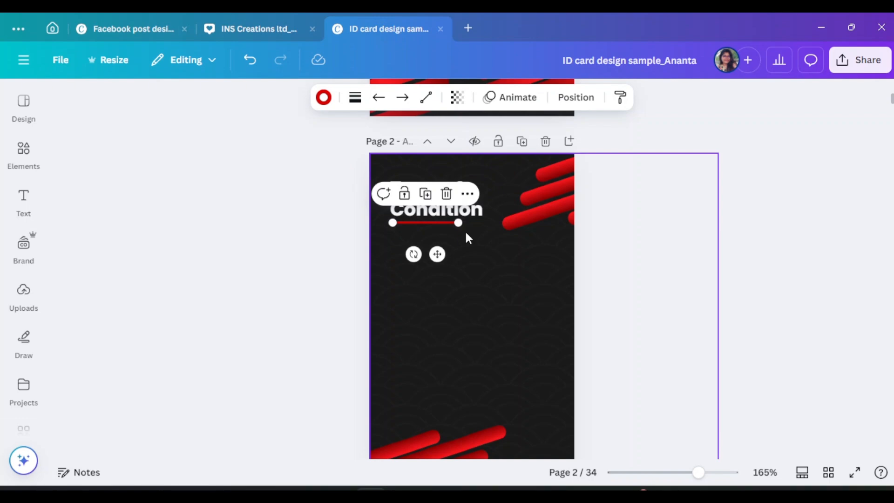
pyautogui.click(868, 113)
pyautogui.click(432, 222)
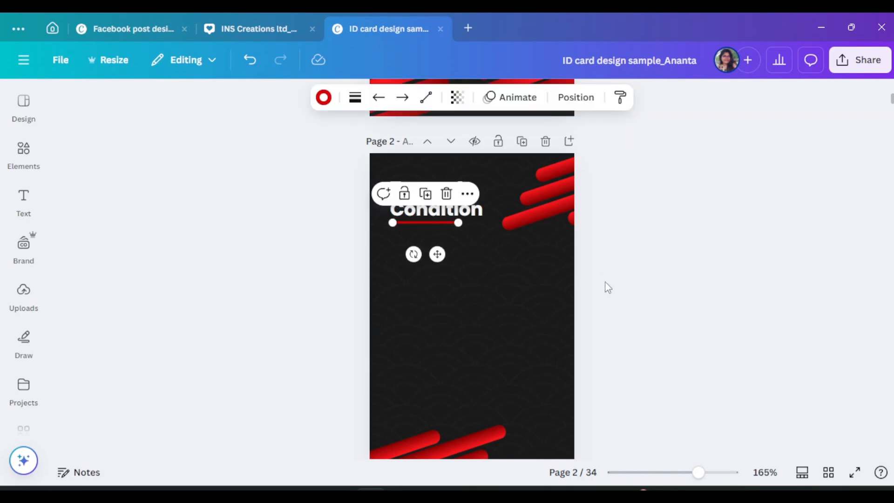
pyautogui.scroll(1, 605, 282)
pyautogui.moveTo(706, 473); pyautogui.dragTo(716, 473)
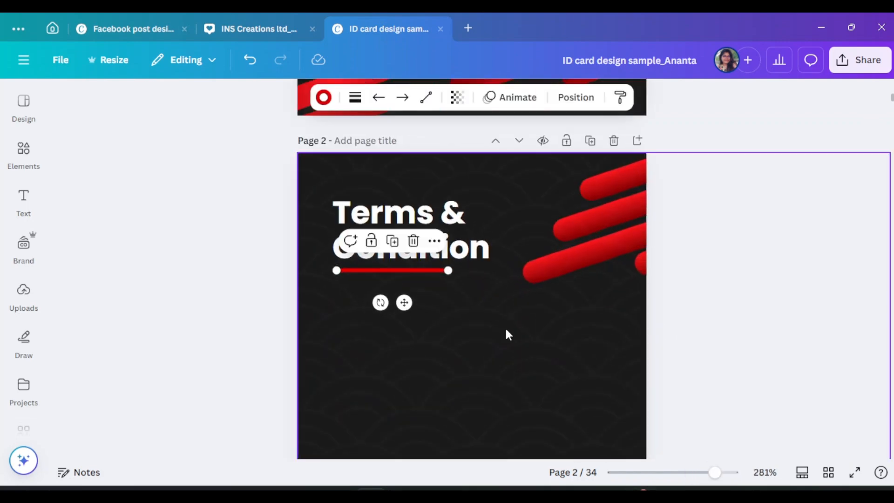
# Nudge the Terms & Condition heading slightly right and down
pyautogui.click(722, 174)
pyautogui.moveTo(377, 246); pyautogui.dragTo(382, 250)
pyautogui.click(698, 241)
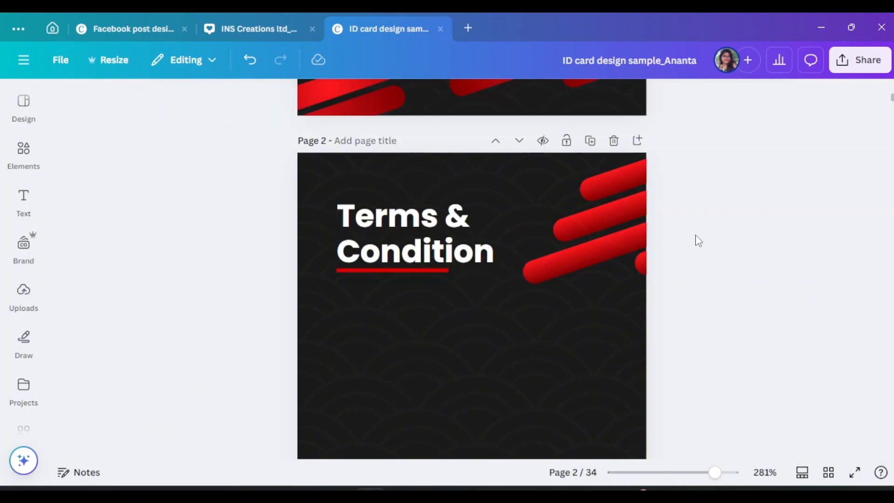
# Paste the checkmarked Identification and Authorized Use terms list on page 2 and lower it below the heading
pyautogui.scroll(-3, 698, 241)
pyautogui.rightClick(441, 312)
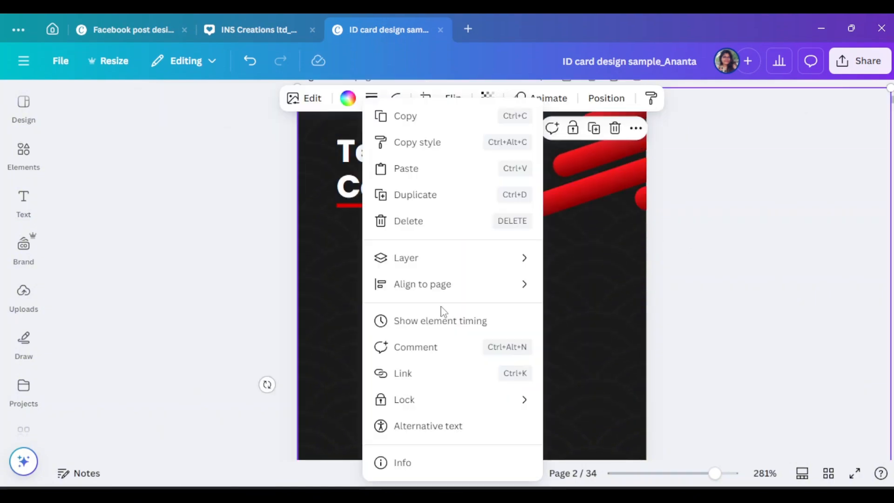
pyautogui.click(408, 168)
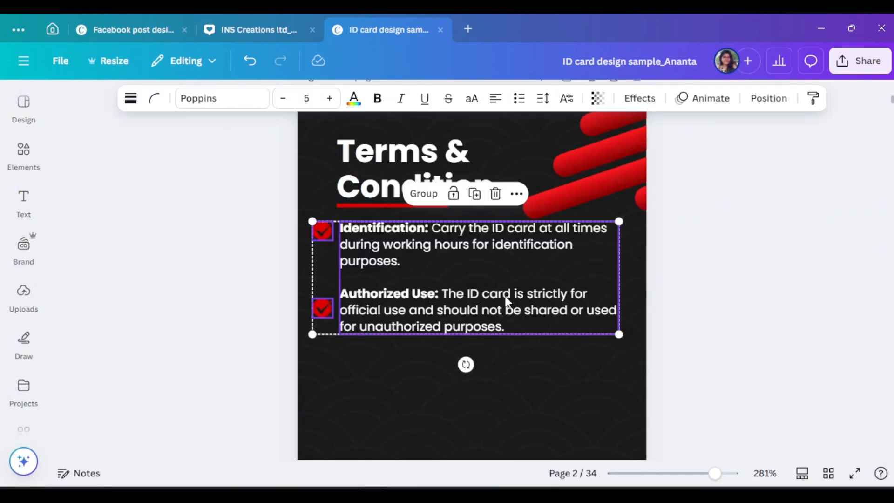
pyautogui.moveTo(508, 302); pyautogui.dragTo(507, 320)
pyautogui.click(810, 299)
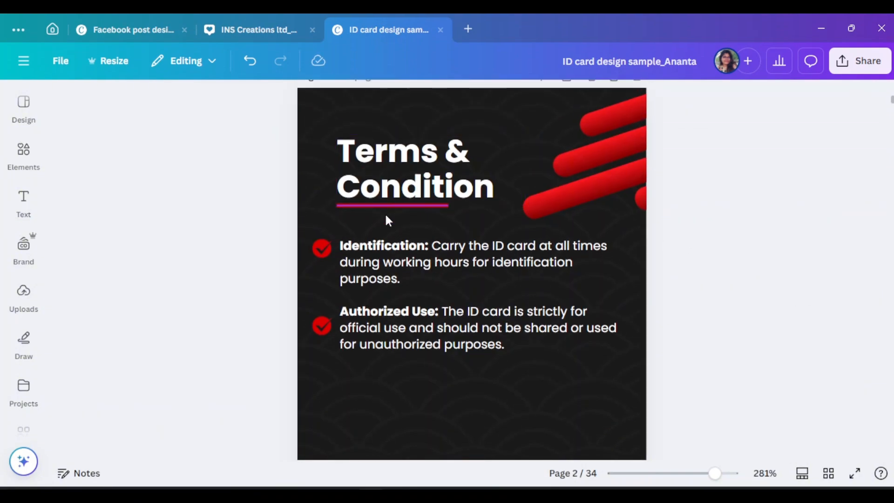
# Add a subheading text box to page 2 from the Text panel
pyautogui.scroll(-3, 465, 225)
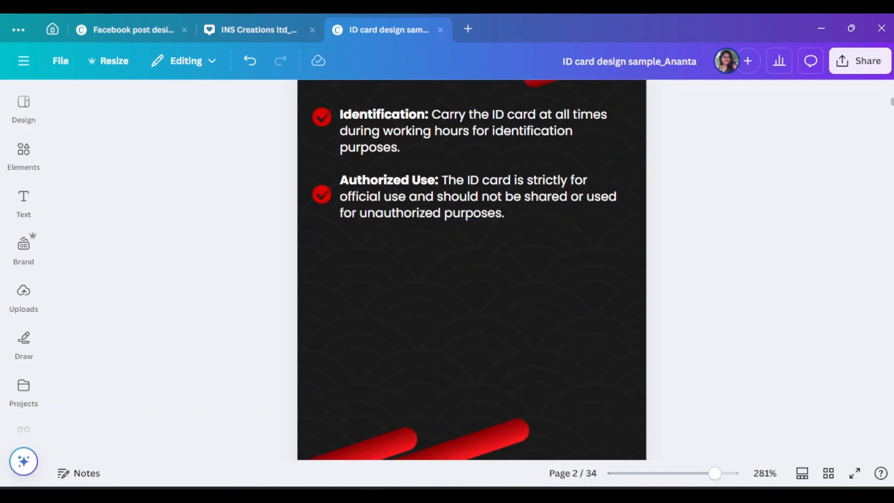
pyautogui.click(23, 201)
pyautogui.click(139, 290)
pyautogui.click(362, 297)
# Move the subheading box to the right, just below the terms list
pyautogui.moveTo(512, 275); pyautogui.dragTo(587, 279)
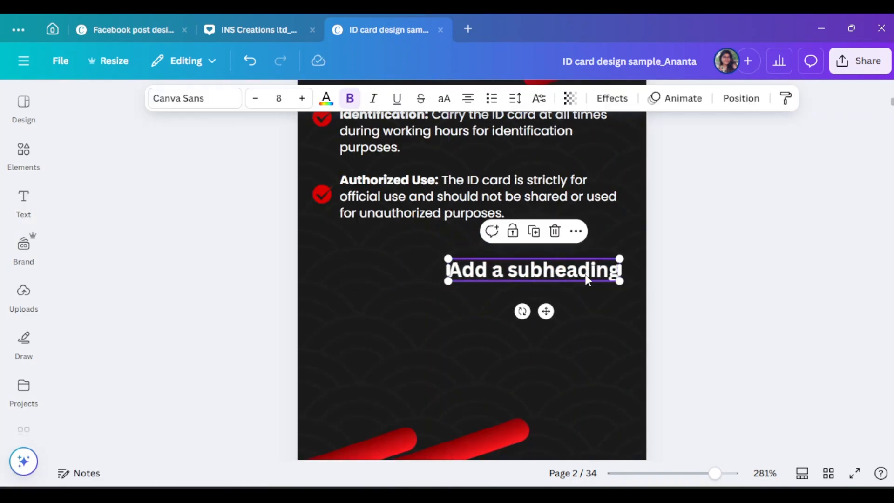
pyautogui.click(322, 198)
pyautogui.scroll(1, 666, 290)
pyautogui.scroll(-1, 688, 266)
pyautogui.scroll(1, 675, 261)
pyautogui.scroll(-2, 590, 227)
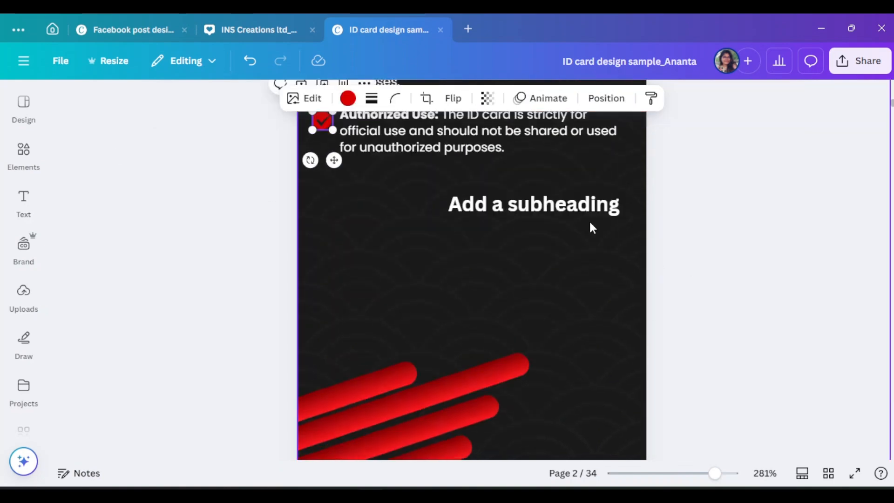
pyautogui.moveTo(590, 207)
pyautogui.mouseDown()
pyautogui.moveTo(594, 228)
pyautogui.moveTo(598, 216)
pyautogui.mouseUp()
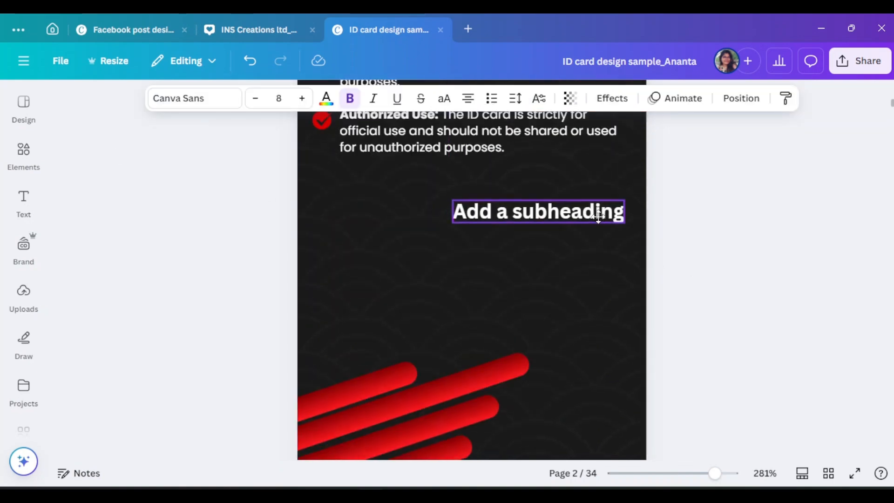
# Replace the subheading text with the signer's name and set it in Poppins
pyautogui.doubleClick(595, 217)
pyautogui.write('Roart')
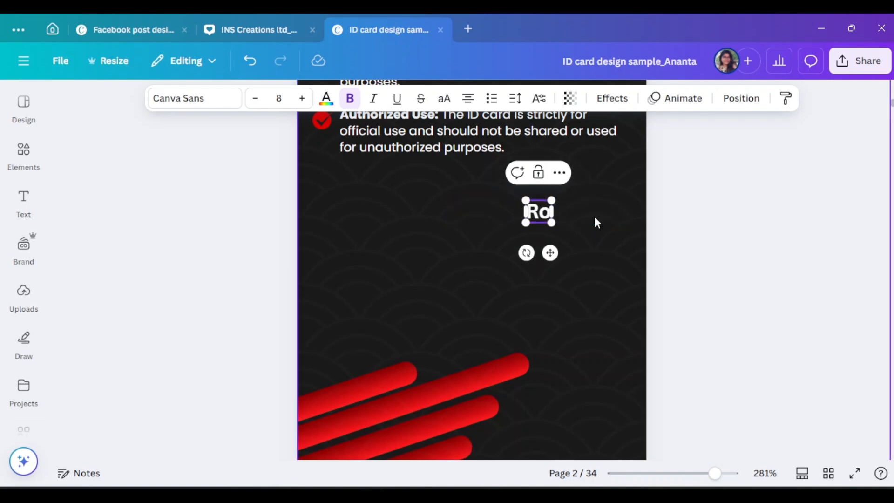
pyautogui.press('BackSpace')
pyautogui.press('BackSpace')
pyautogui.press('BackSpace')
pyautogui.write('bar')
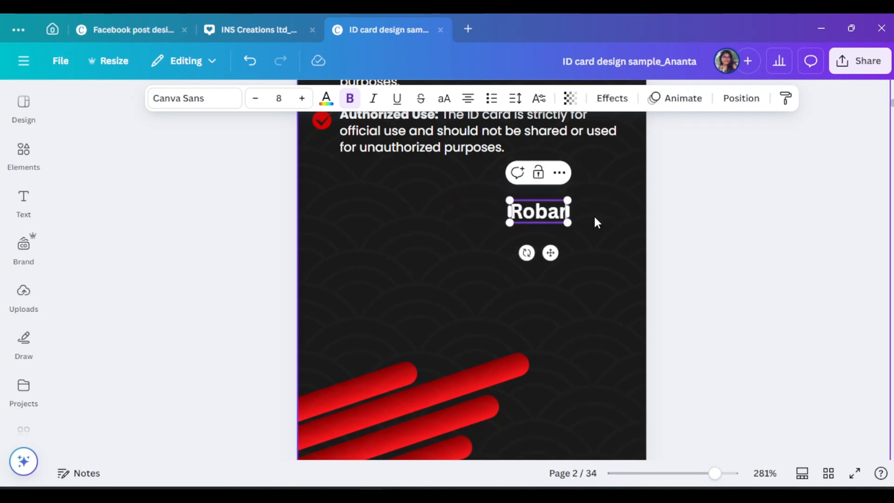
pyautogui.write('t V.')
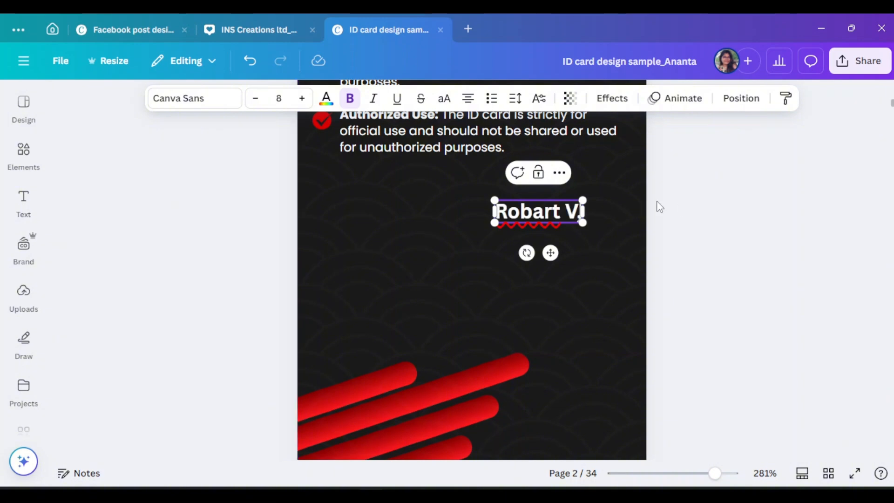
pyautogui.click(180, 98)
pyautogui.scroll(-4, 91, 285)
pyautogui.click(92, 285)
pyautogui.click(613, 242)
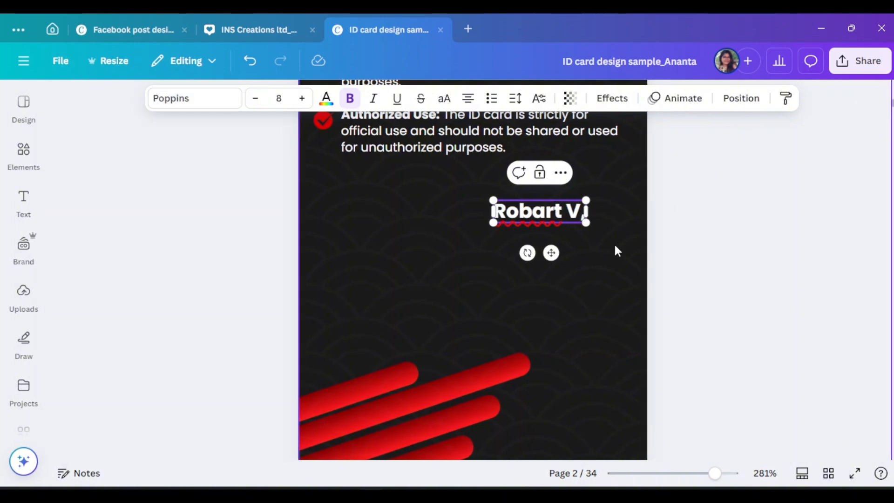
# Add a second line below the name reading 'CEO of Apparel Fashion'
pyautogui.click(569, 218)
pyautogui.click(566, 214)
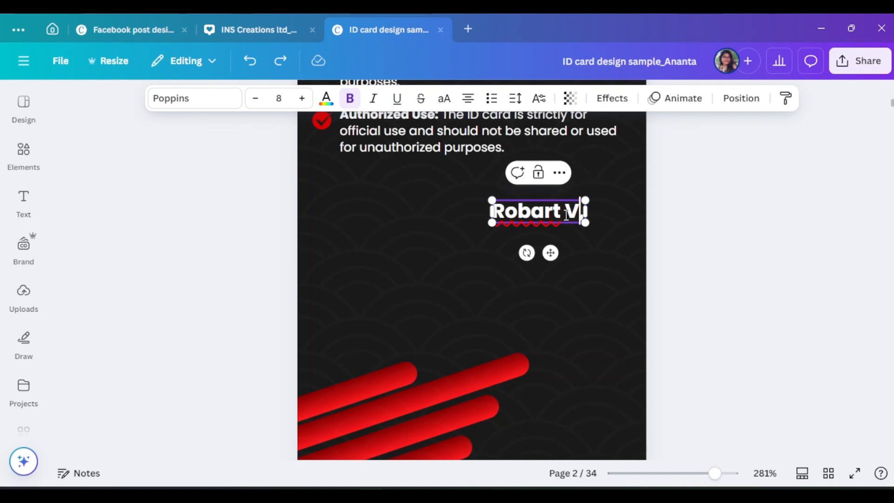
pyautogui.click(799, 267)
pyautogui.moveTo(553, 210); pyautogui.dragTo(573, 253)
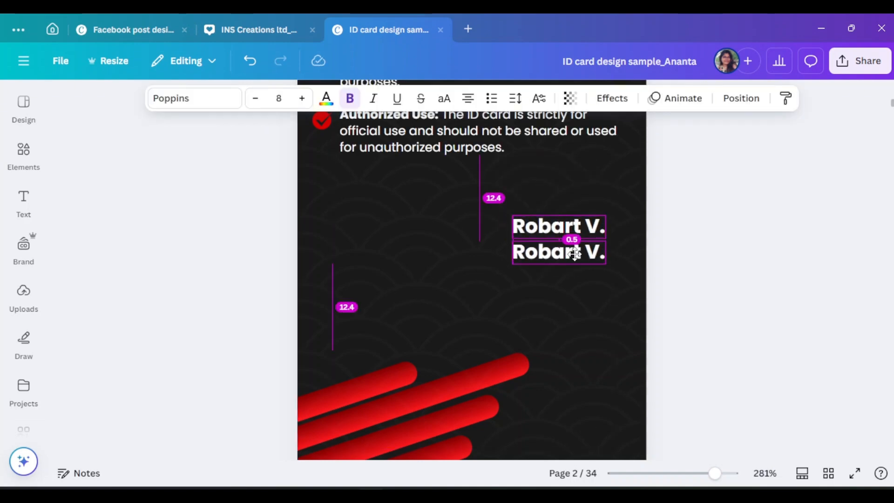
pyautogui.doubleClick(574, 253)
pyautogui.write('CEO')
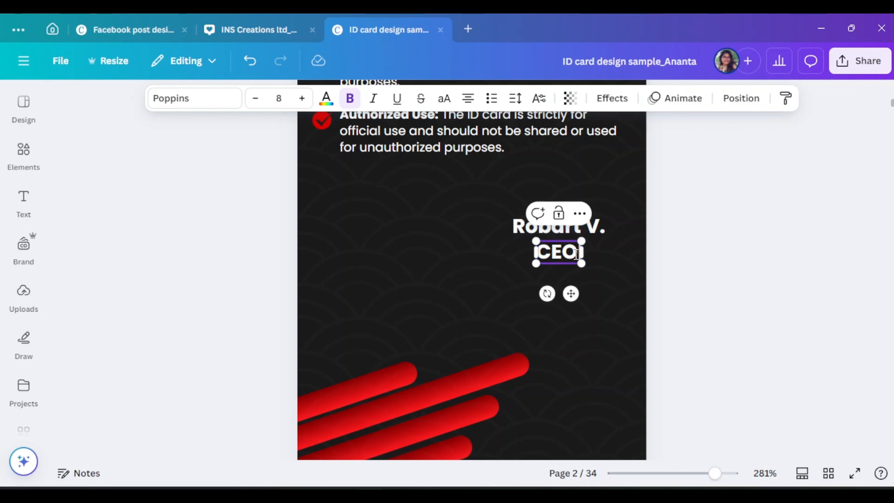
pyautogui.write('ppl')
pyautogui.scroll(10, 573, 250)
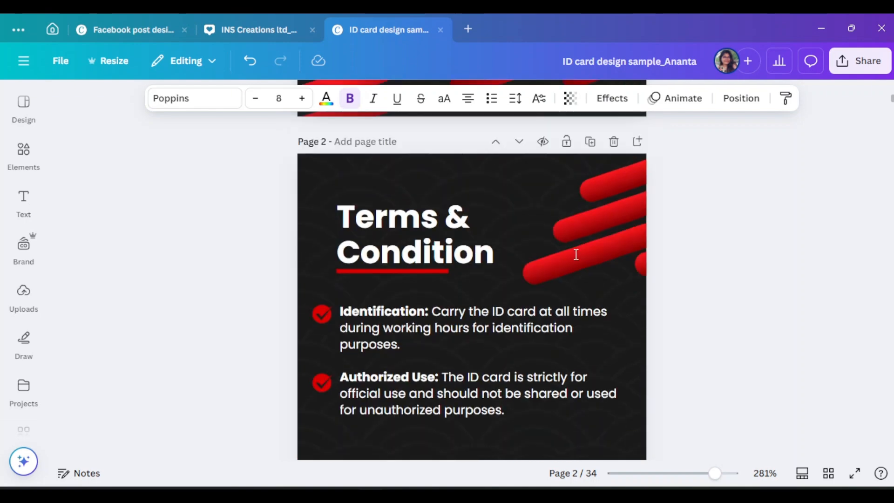
pyautogui.scroll(-8, 573, 251)
pyautogui.write('arel Fashion')
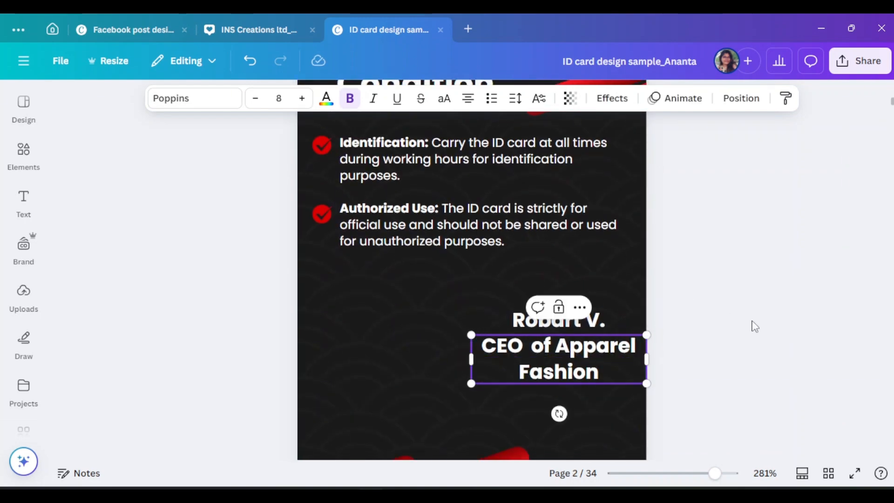
# Tighten the line spacing of the CEO title text
pyautogui.click(515, 98)
pyautogui.moveTo(487, 210)
pyautogui.mouseDown()
pyautogui.moveTo(471, 206)
pyautogui.moveTo(487, 197)
pyautogui.mouseUp()
pyautogui.press('Escape')
pyautogui.click(515, 99)
pyautogui.press('Escape')
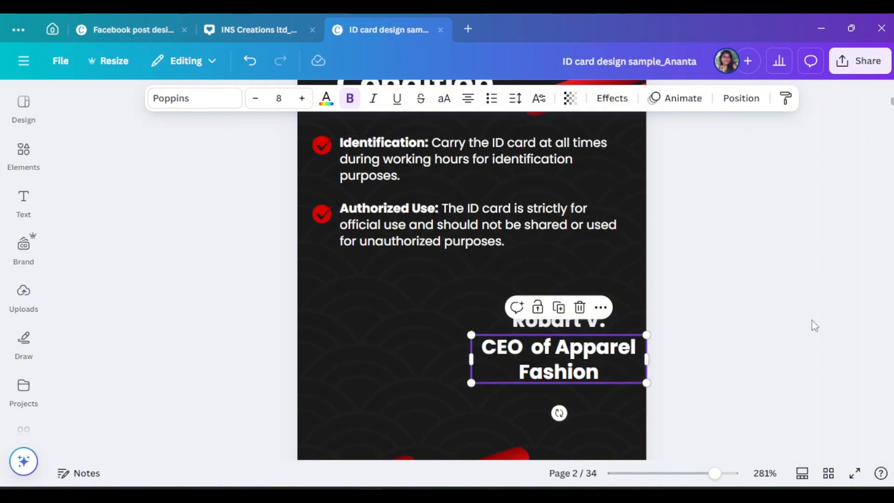
# Resize and align the name and title boxes, and set the title's font size to 6
pyautogui.click(571, 327)
pyautogui.moveTo(605, 331); pyautogui.dragTo(595, 328)
pyautogui.moveTo(563, 319); pyautogui.dragTo(572, 324)
pyautogui.click(586, 367)
pyautogui.moveTo(646, 383); pyautogui.dragTo(628, 376)
pyautogui.moveTo(598, 365); pyautogui.dragTo(606, 365)
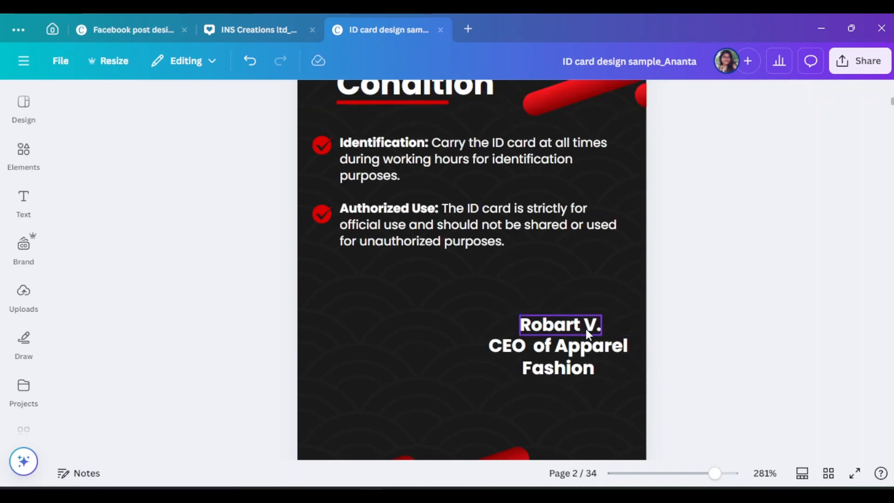
pyautogui.moveTo(584, 329); pyautogui.dragTo(589, 329)
pyautogui.click(615, 372)
pyautogui.click(279, 98)
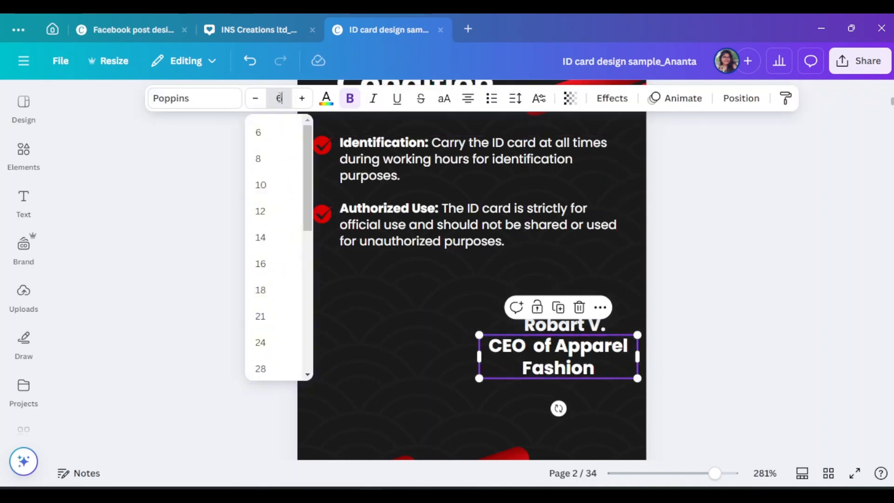
pyautogui.write('6')
pyautogui.press('Return')
# Place a copy of the signer's name above it and apply the Signature font
pyautogui.click(576, 329)
pyautogui.moveTo(576, 329)
pyautogui.mouseDown()
pyautogui.moveTo(577, 295)
pyautogui.moveTo(499, 266)
pyautogui.mouseUp()
pyautogui.click(160, 98)
pyautogui.scroll(-1, 94, 275)
pyautogui.click(93, 289)
# Enlarge the Signature-font autograph so it sits over the printed name
pyautogui.moveTo(554, 285)
pyautogui.mouseDown()
pyautogui.moveTo(584, 303)
pyautogui.moveTo(576, 308)
pyautogui.mouseUp()
pyautogui.scroll(-2, 580, 311)
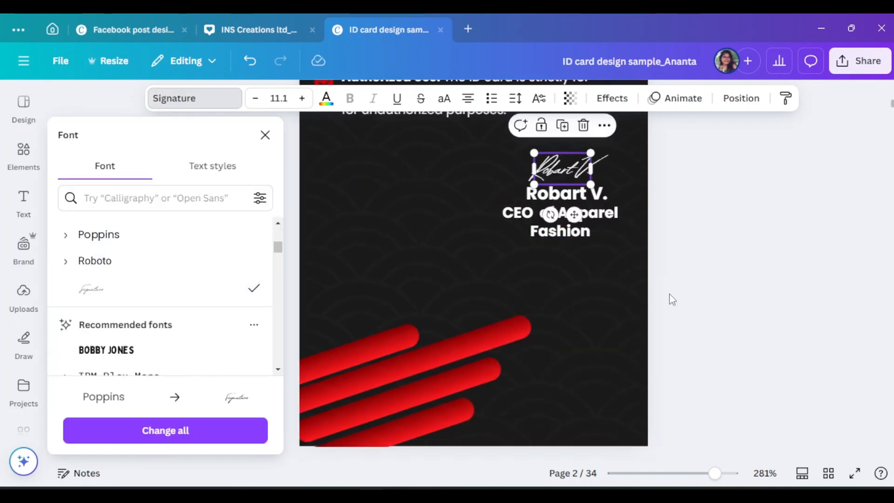
pyautogui.scroll(1, 672, 308)
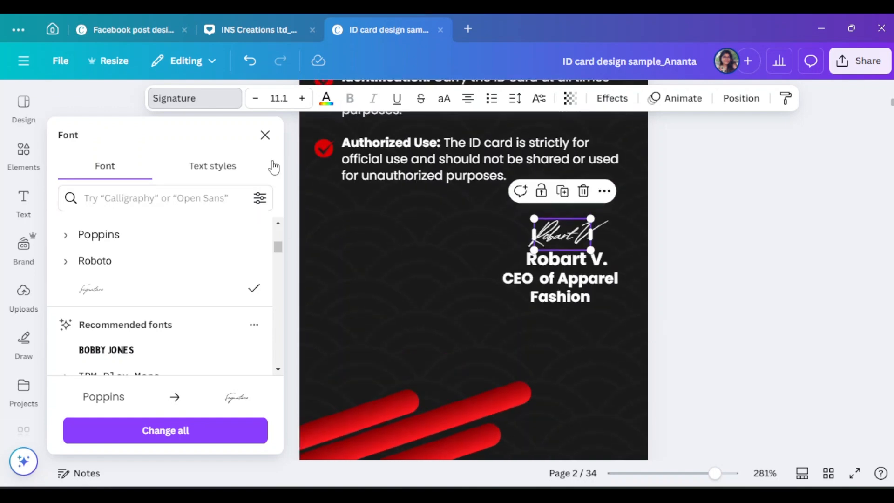
pyautogui.click(730, 255)
pyautogui.scroll(-2, 736, 289)
pyautogui.scroll(1, 370, 379)
# Copy the lower-left red bar group, rotate it 180° and push it to the lower-right edge
pyautogui.click(502, 332)
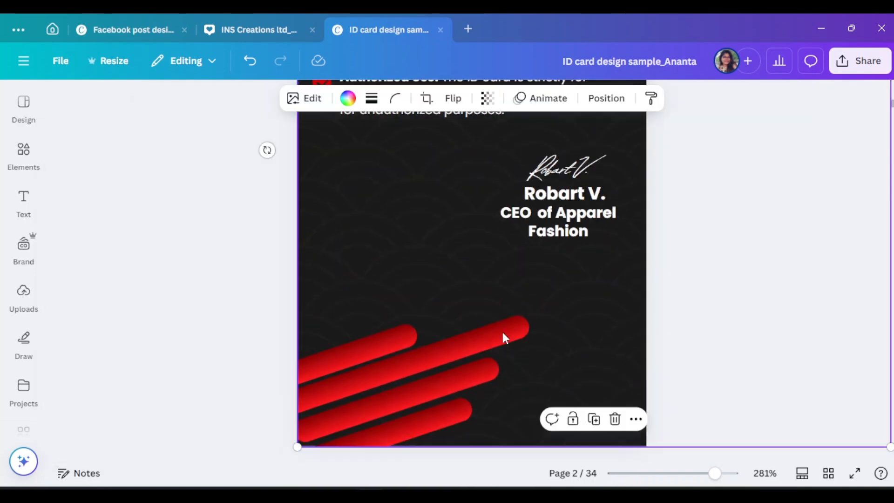
pyautogui.click(695, 327)
pyautogui.click(411, 384)
pyautogui.moveTo(412, 384); pyautogui.dragTo(614, 319)
pyautogui.moveTo(306, 347); pyautogui.dragTo(657, 383)
pyautogui.moveTo(427, 352); pyautogui.dragTo(561, 352)
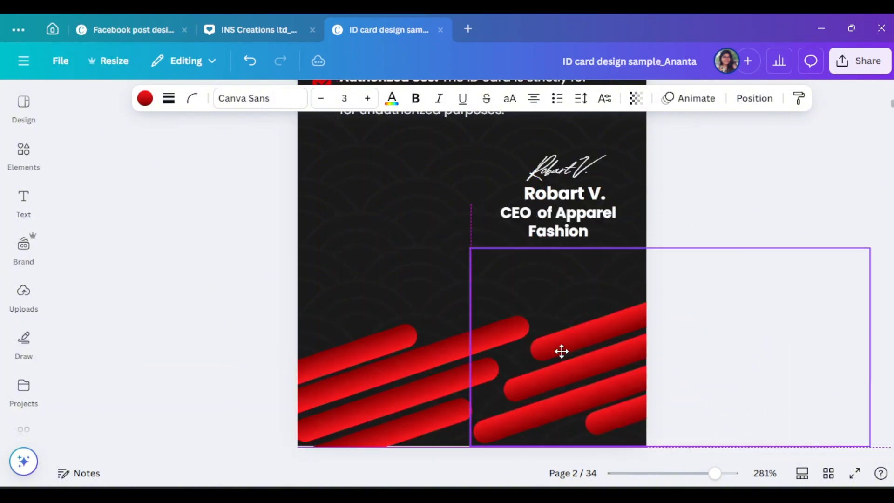
pyautogui.click(797, 196)
# Select the autograph, name and CEO title together and shrink the block, moving it up-right
pyautogui.scroll(2, 793, 314)
pyautogui.scroll(-1, 789, 313)
pyautogui.click(570, 234)
pyautogui.keyDown('shift'); pyautogui.click(570, 259); pyautogui.keyUp('shift')
pyautogui.keyDown('shift'); pyautogui.click(572, 281); pyautogui.keyUp('shift')
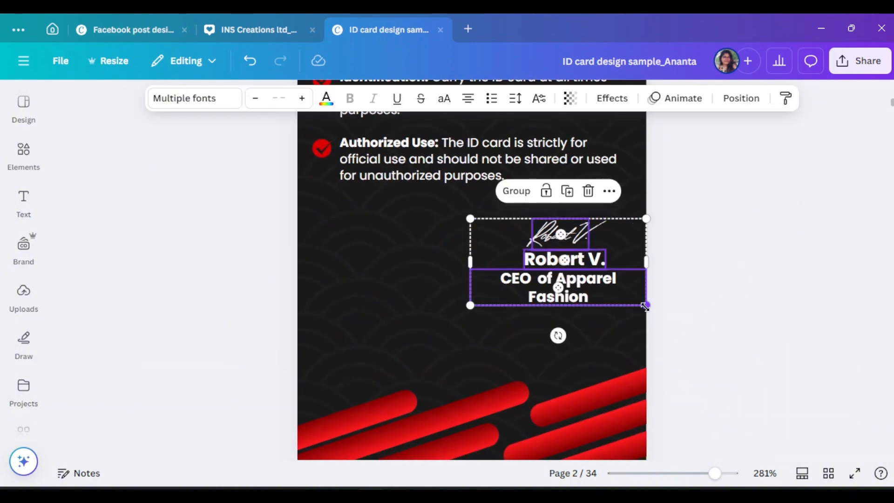
pyautogui.moveTo(645, 305); pyautogui.dragTo(600, 263)
pyautogui.press('Escape')
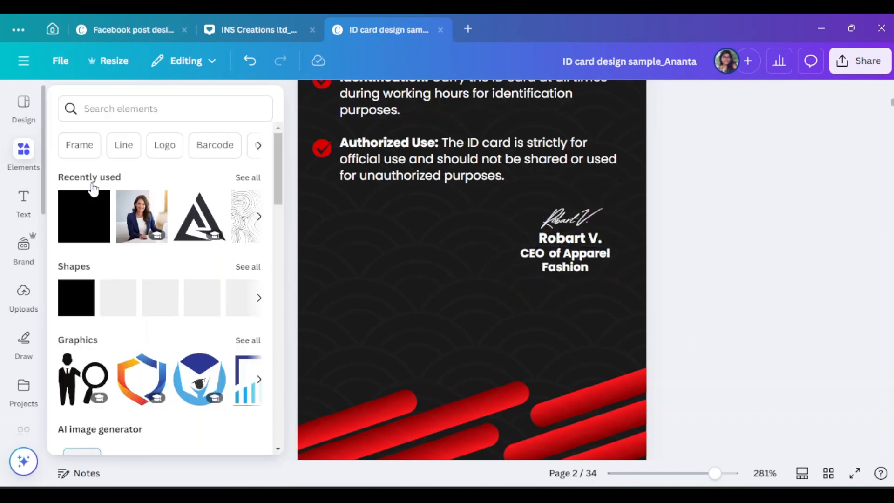
pyautogui.scroll(1, 562, 305)
# Duplicate a text box below the signature block, start the Join line and move a copy right
pyautogui.moveTo(565, 307); pyautogui.dragTo(376, 376)
pyautogui.doubleClick(378, 376)
pyautogui.write('Jio')
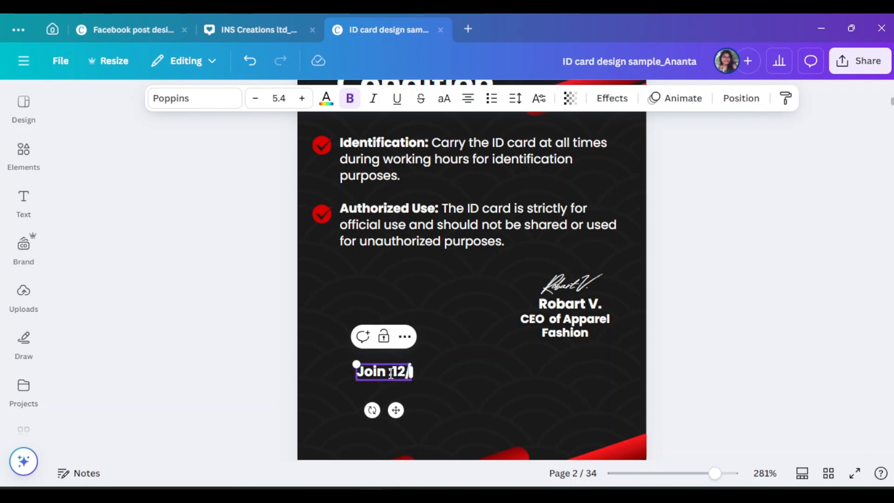
pyautogui.click(836, 443)
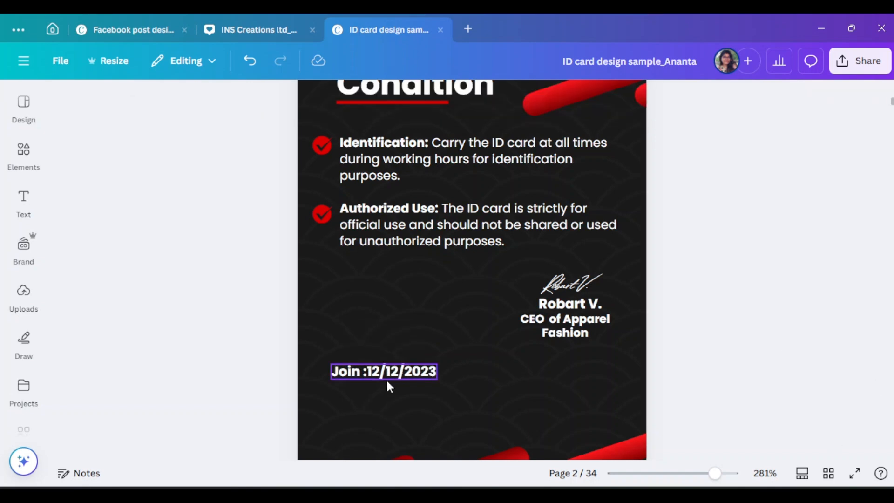
pyautogui.click(368, 371)
pyautogui.click(368, 370)
pyautogui.click(413, 384)
pyautogui.moveTo(413, 384); pyautogui.dragTo(498, 396)
# Label the two lines 'Join Date' and 'Expire Date'
pyautogui.doubleClick(448, 388)
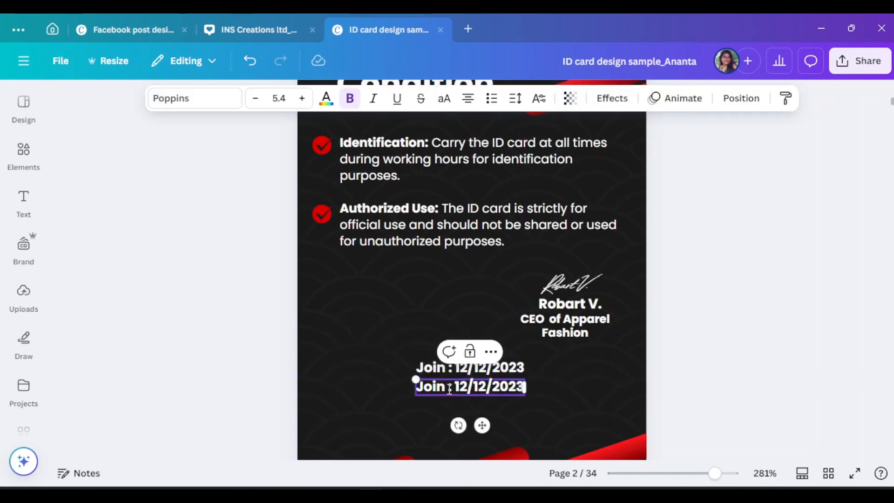
pyautogui.click(450, 371)
pyautogui.write('Date')
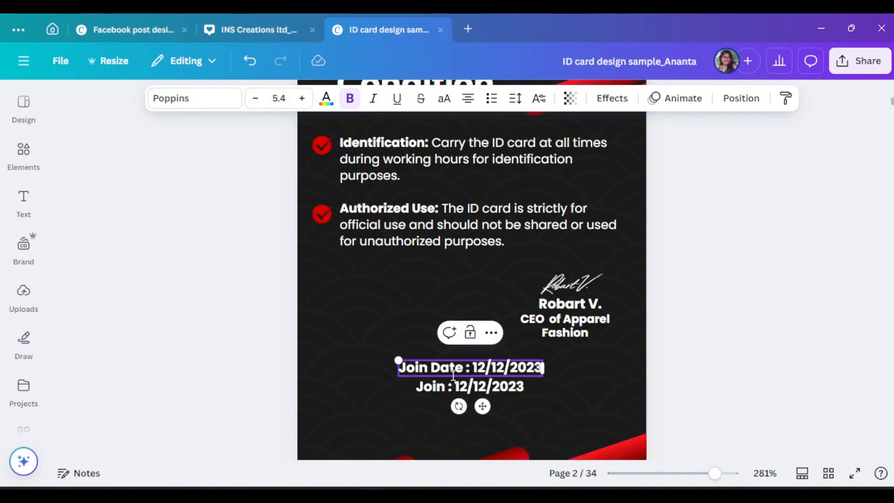
pyautogui.doubleClick(446, 387)
pyautogui.write('Expire')
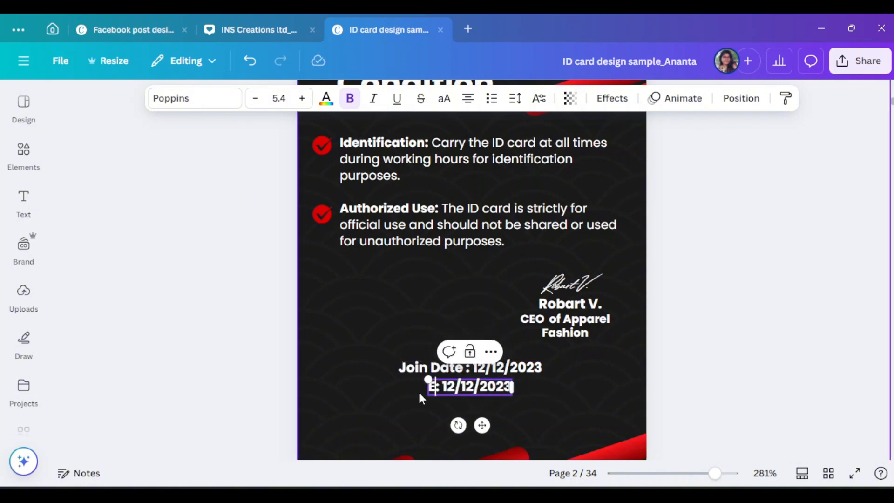
pyautogui.write('  Date')
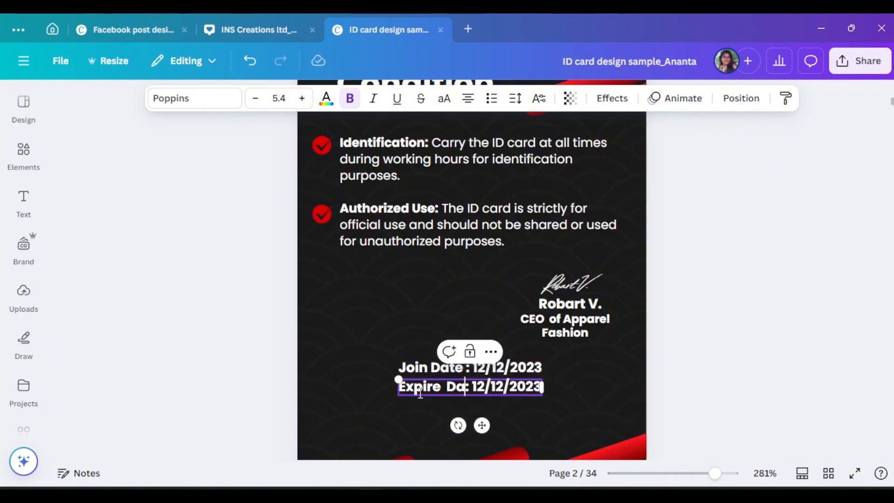
# Change the expire year so the line reads 'Expire Date : 12/12/2026'
pyautogui.click(513, 368)
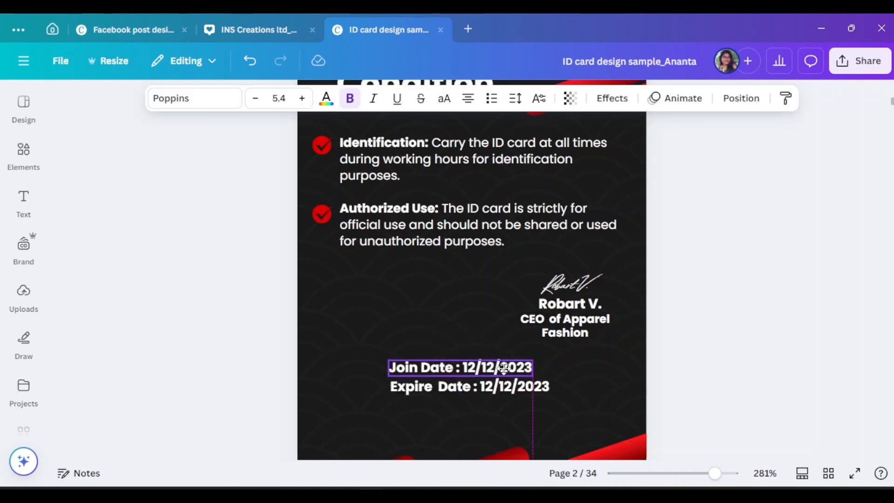
pyautogui.click(498, 390)
pyautogui.click(485, 386)
pyautogui.click(550, 386)
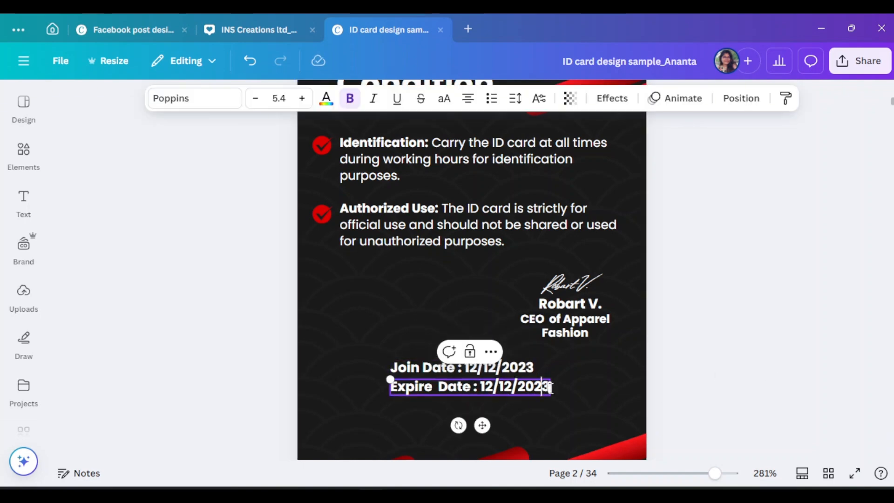
pyautogui.press('BackSpace')
pyautogui.write('6')
pyautogui.click(681, 381)
pyautogui.click(476, 370)
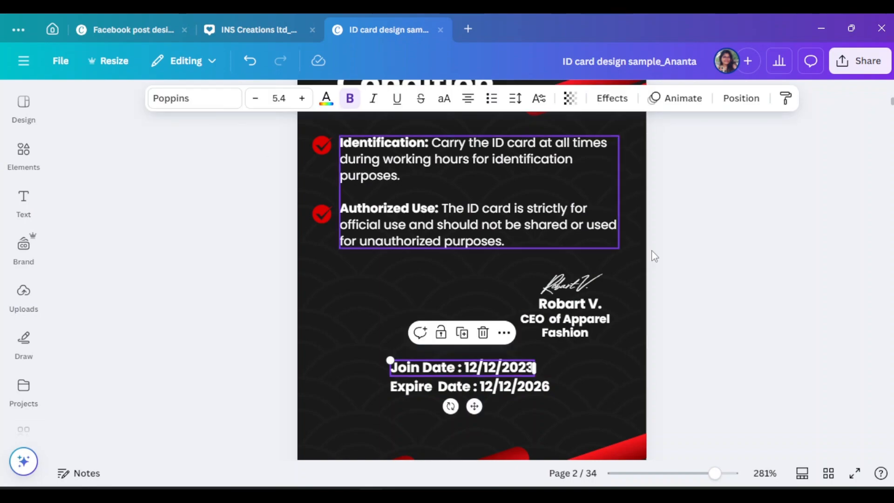
pyautogui.click(716, 325)
pyautogui.scroll(11, 783, 392)
pyautogui.scroll(-7, 784, 392)
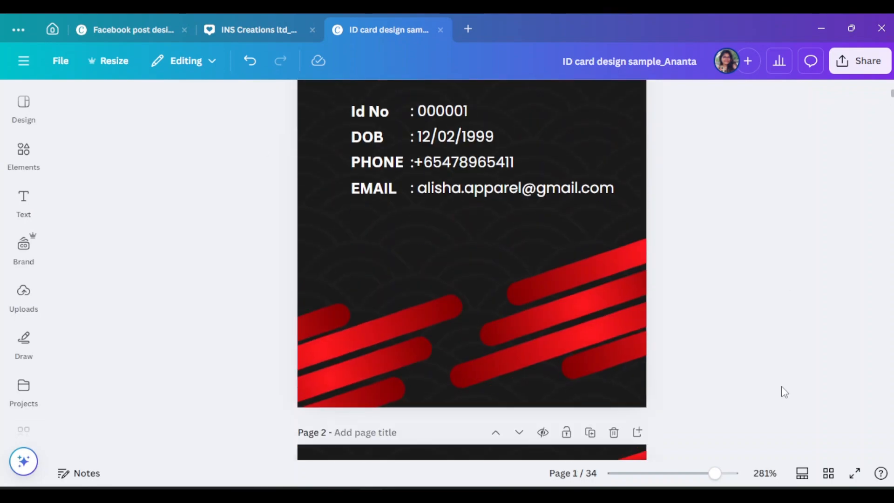
pyautogui.scroll(3, 782, 391)
pyautogui.scroll(-2, 782, 391)
pyautogui.scroll(2, 781, 412)
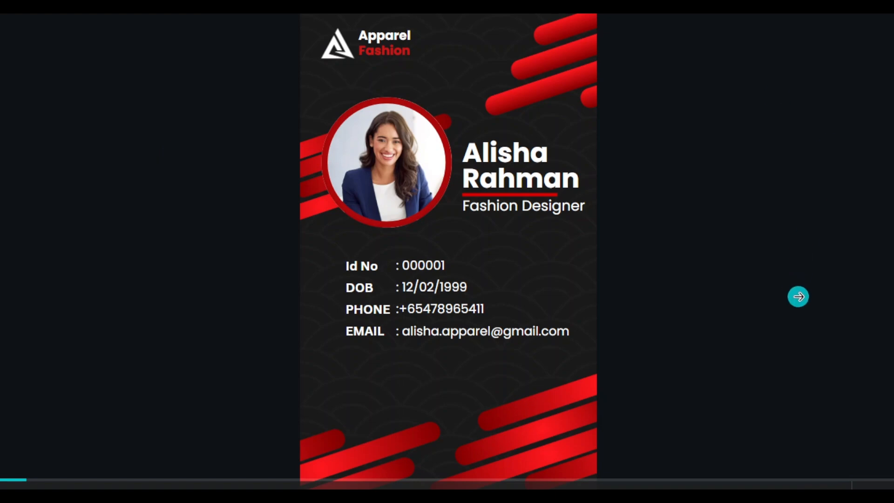
pyautogui.click(798, 297)
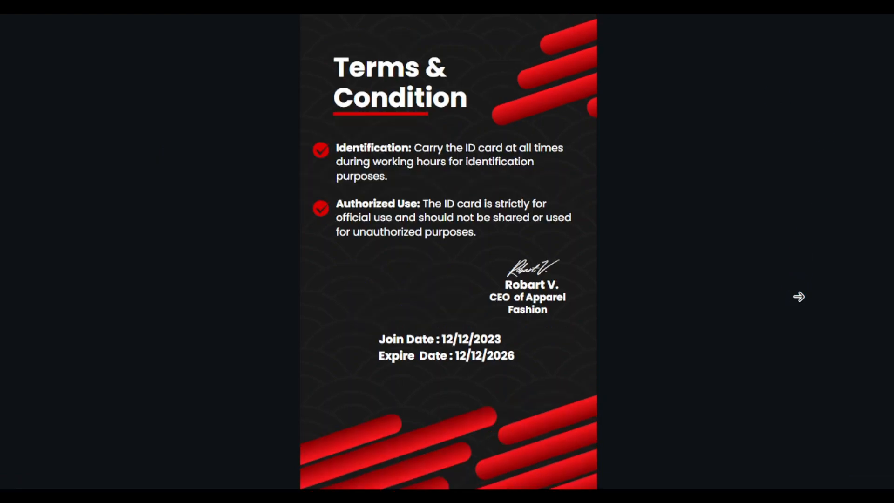
pyautogui.press('Left')
pyautogui.press('Right')
pyautogui.press('Left')
pyautogui.press('Escape')
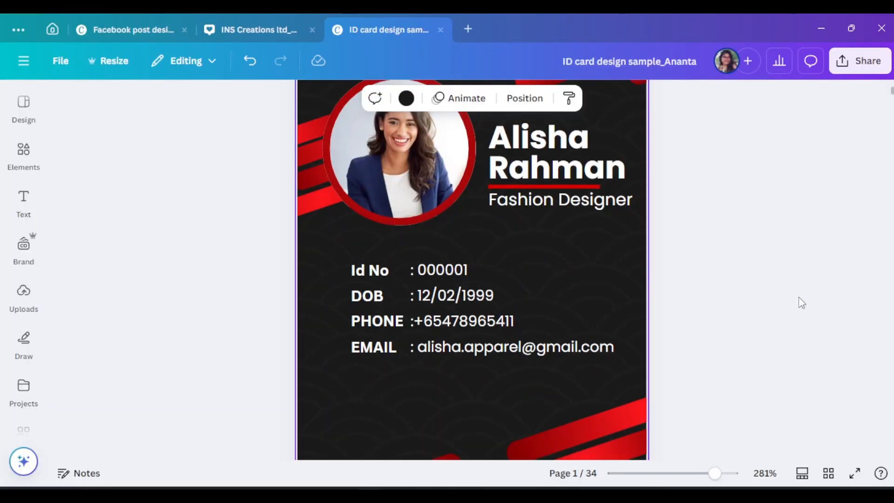